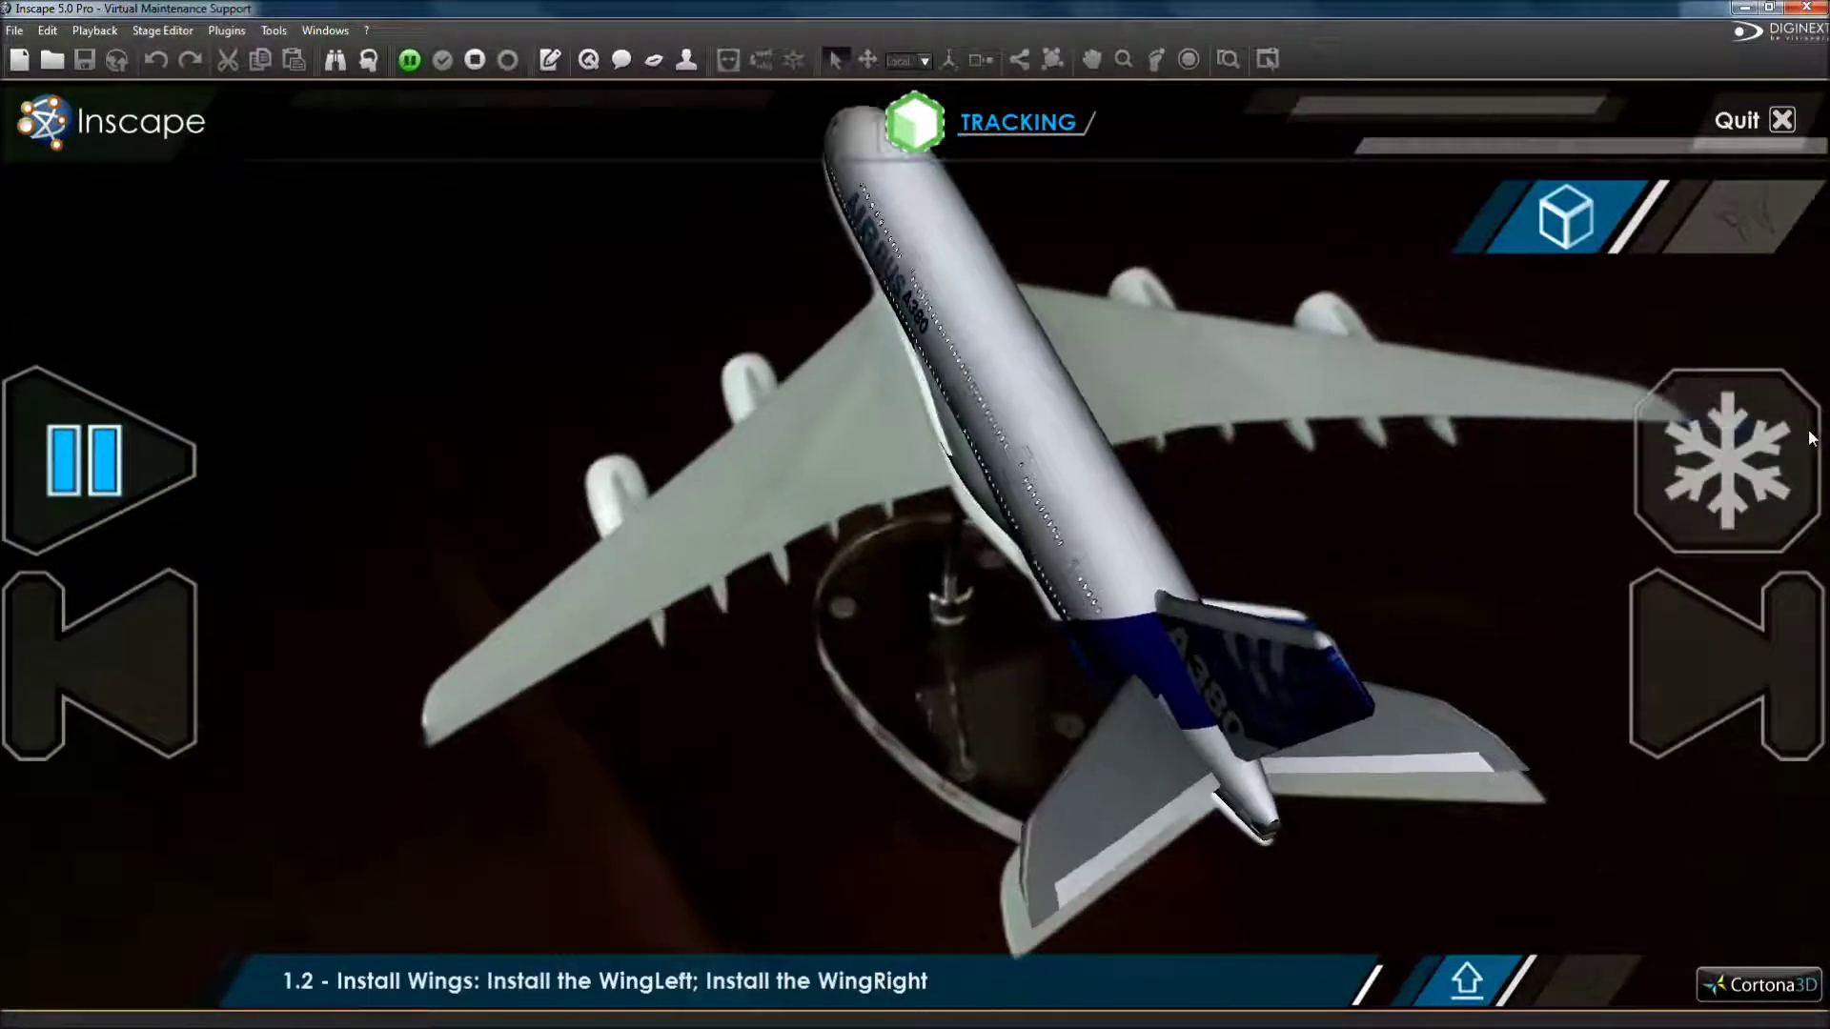
- Freeze the tracked A380 view, then play the wing and engine installation steps
click(1773, 444)
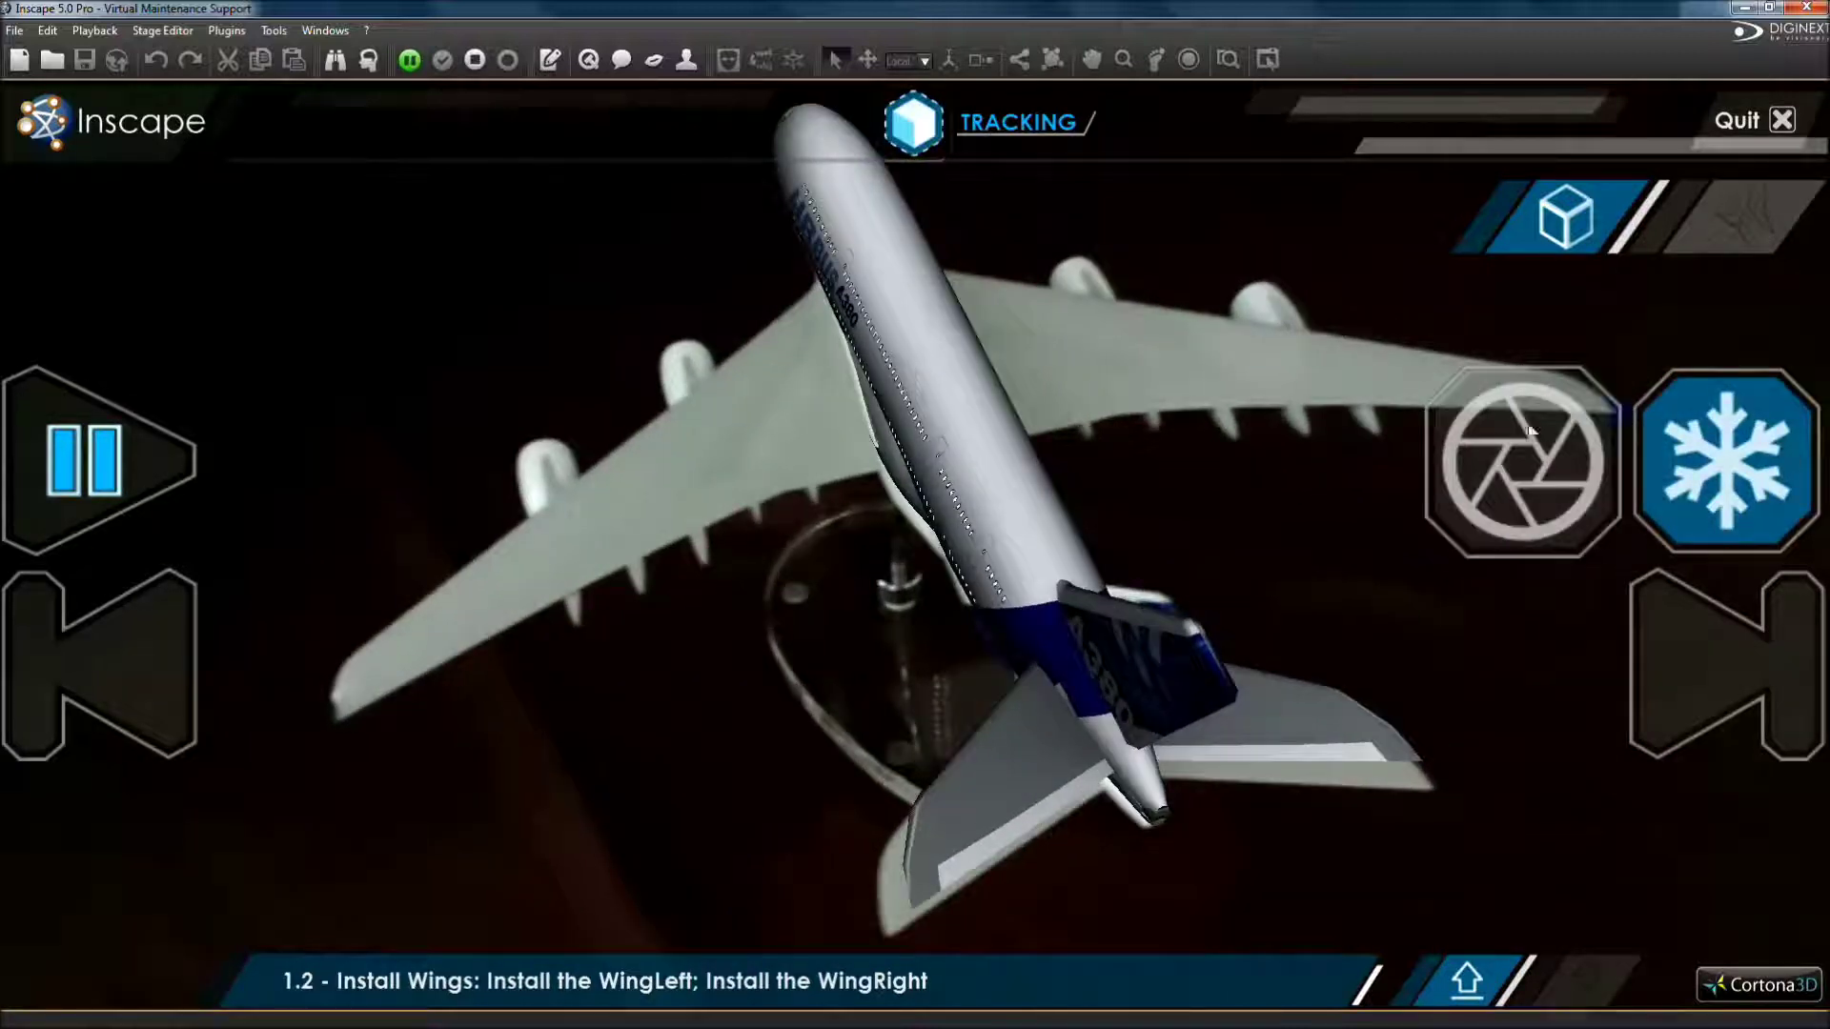
click(156, 499)
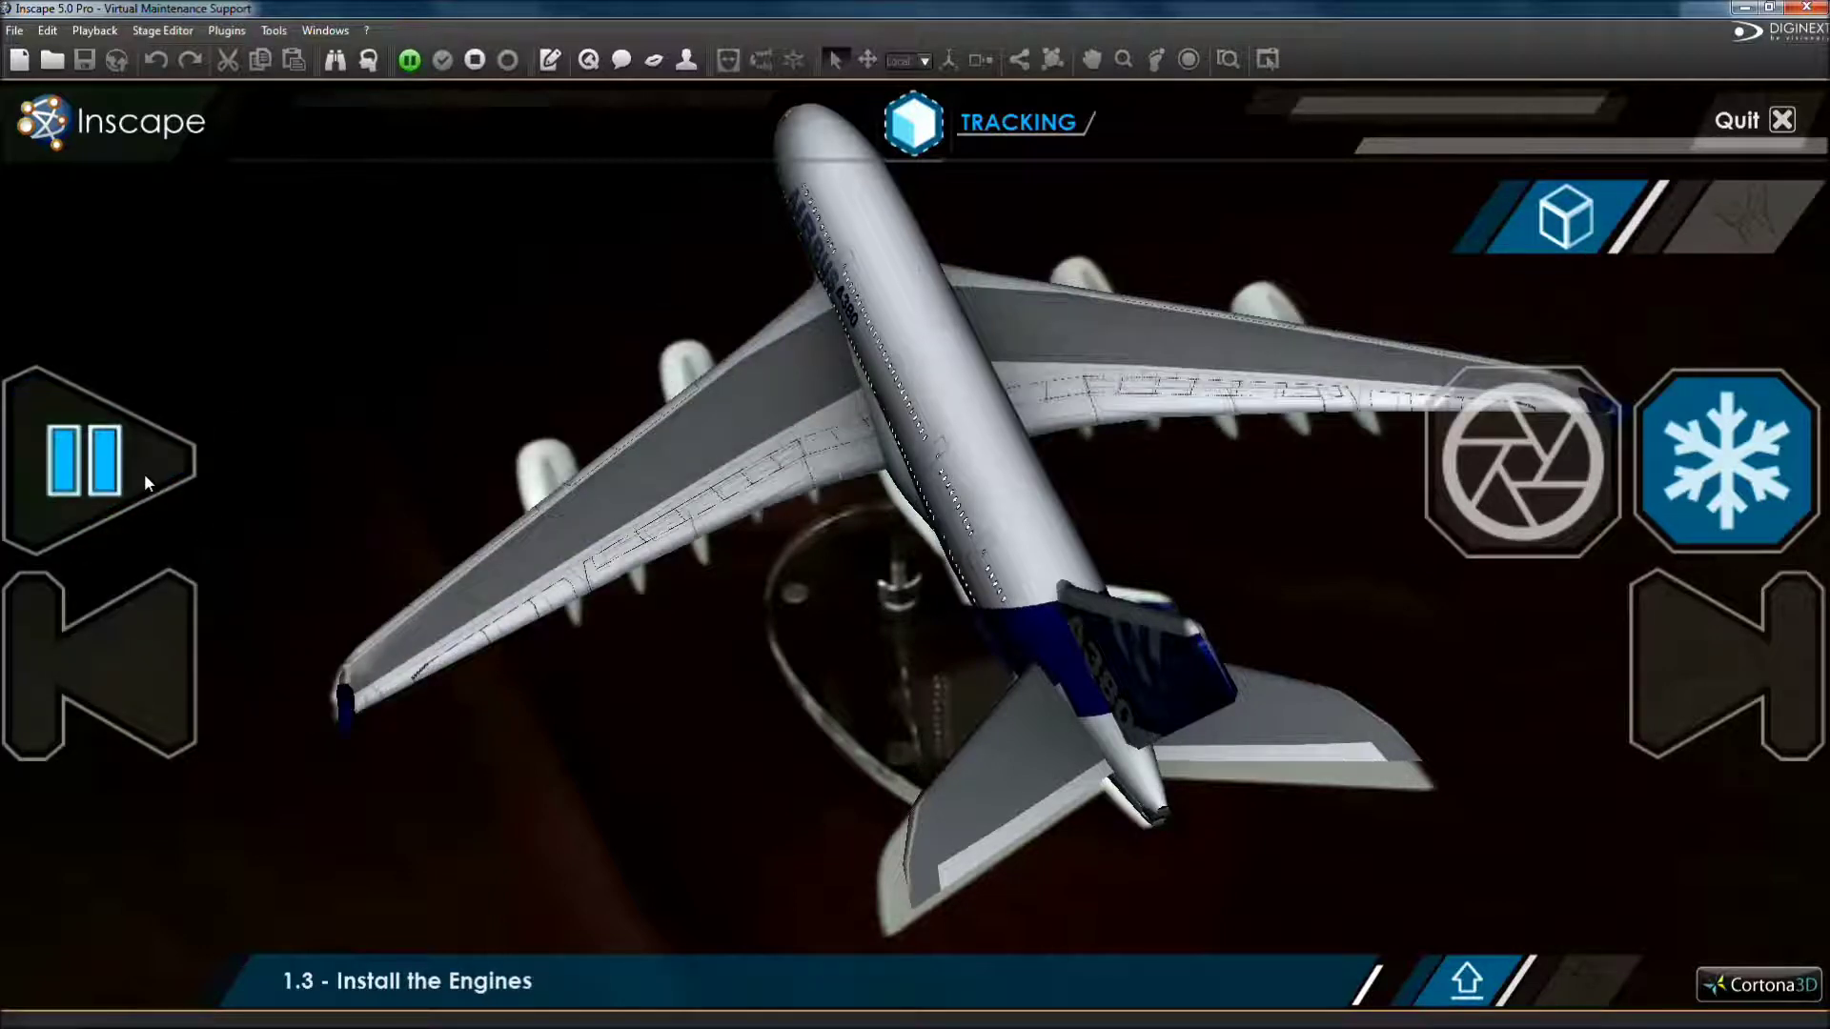
click(145, 473)
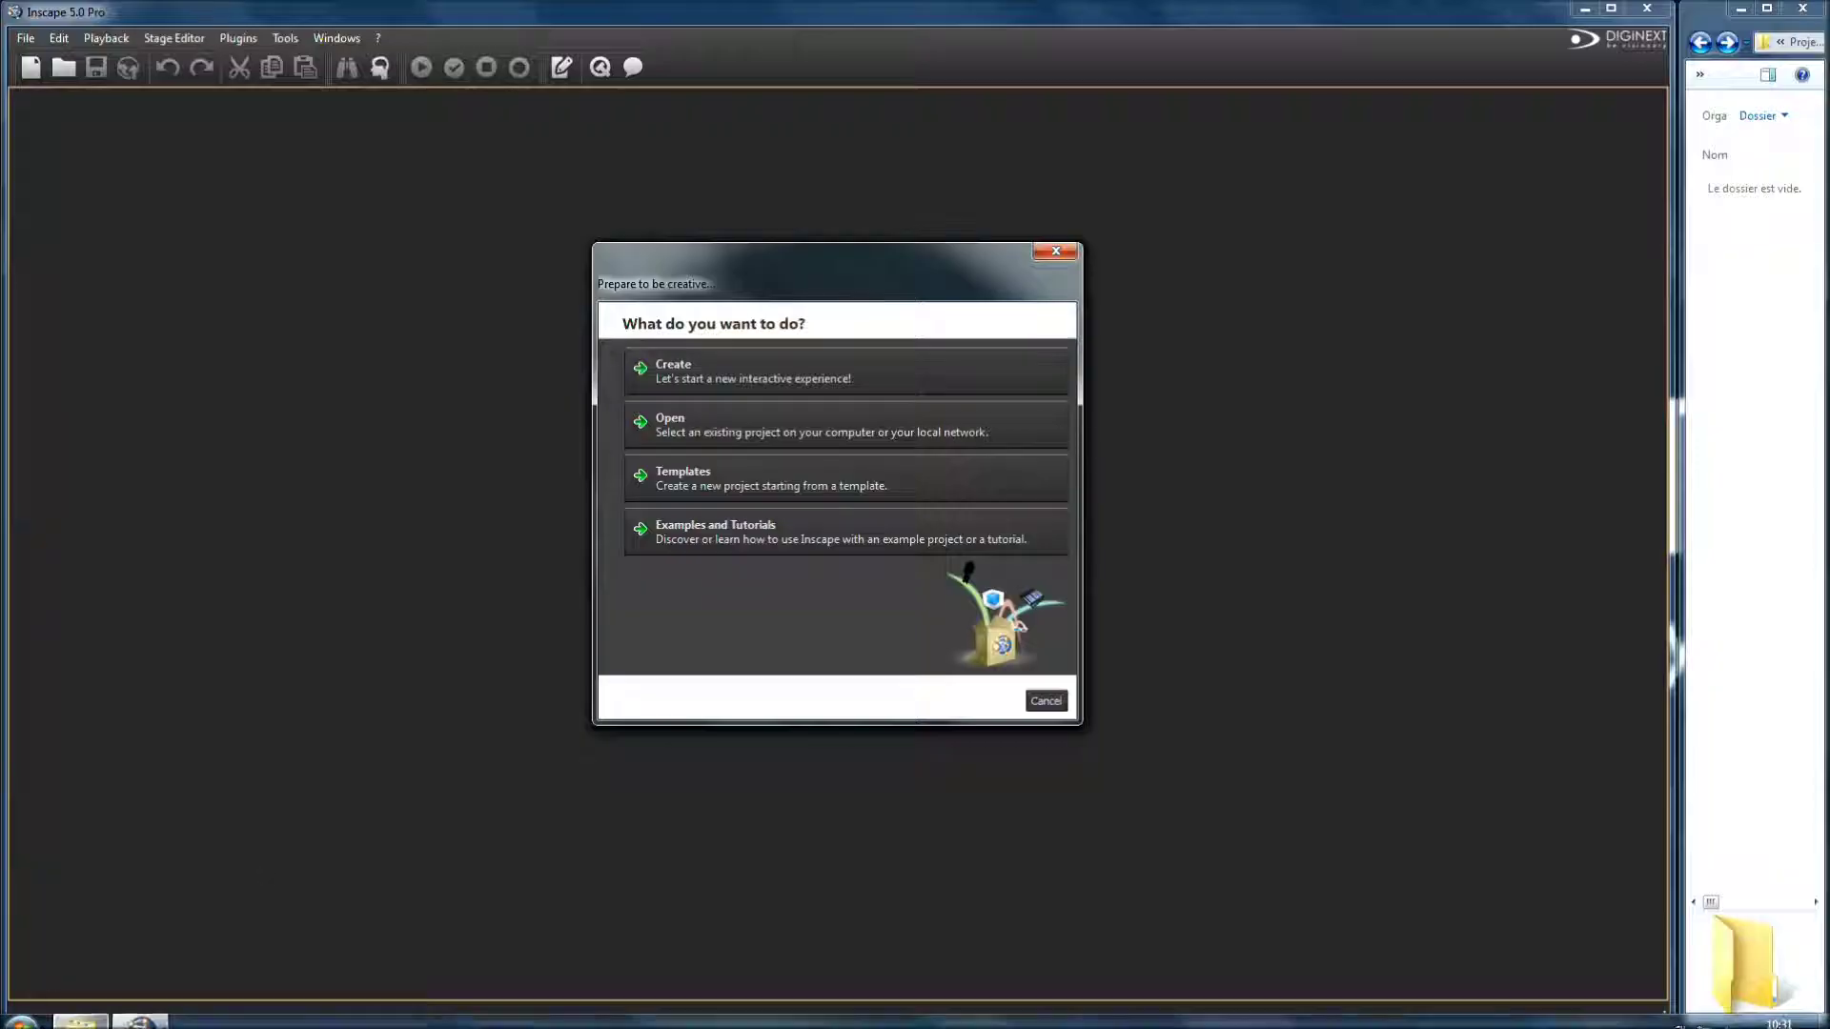
- Open the Inscape 5.0 Pro Simulations folder and browse to Tutorials > AR02
click(21, 1016)
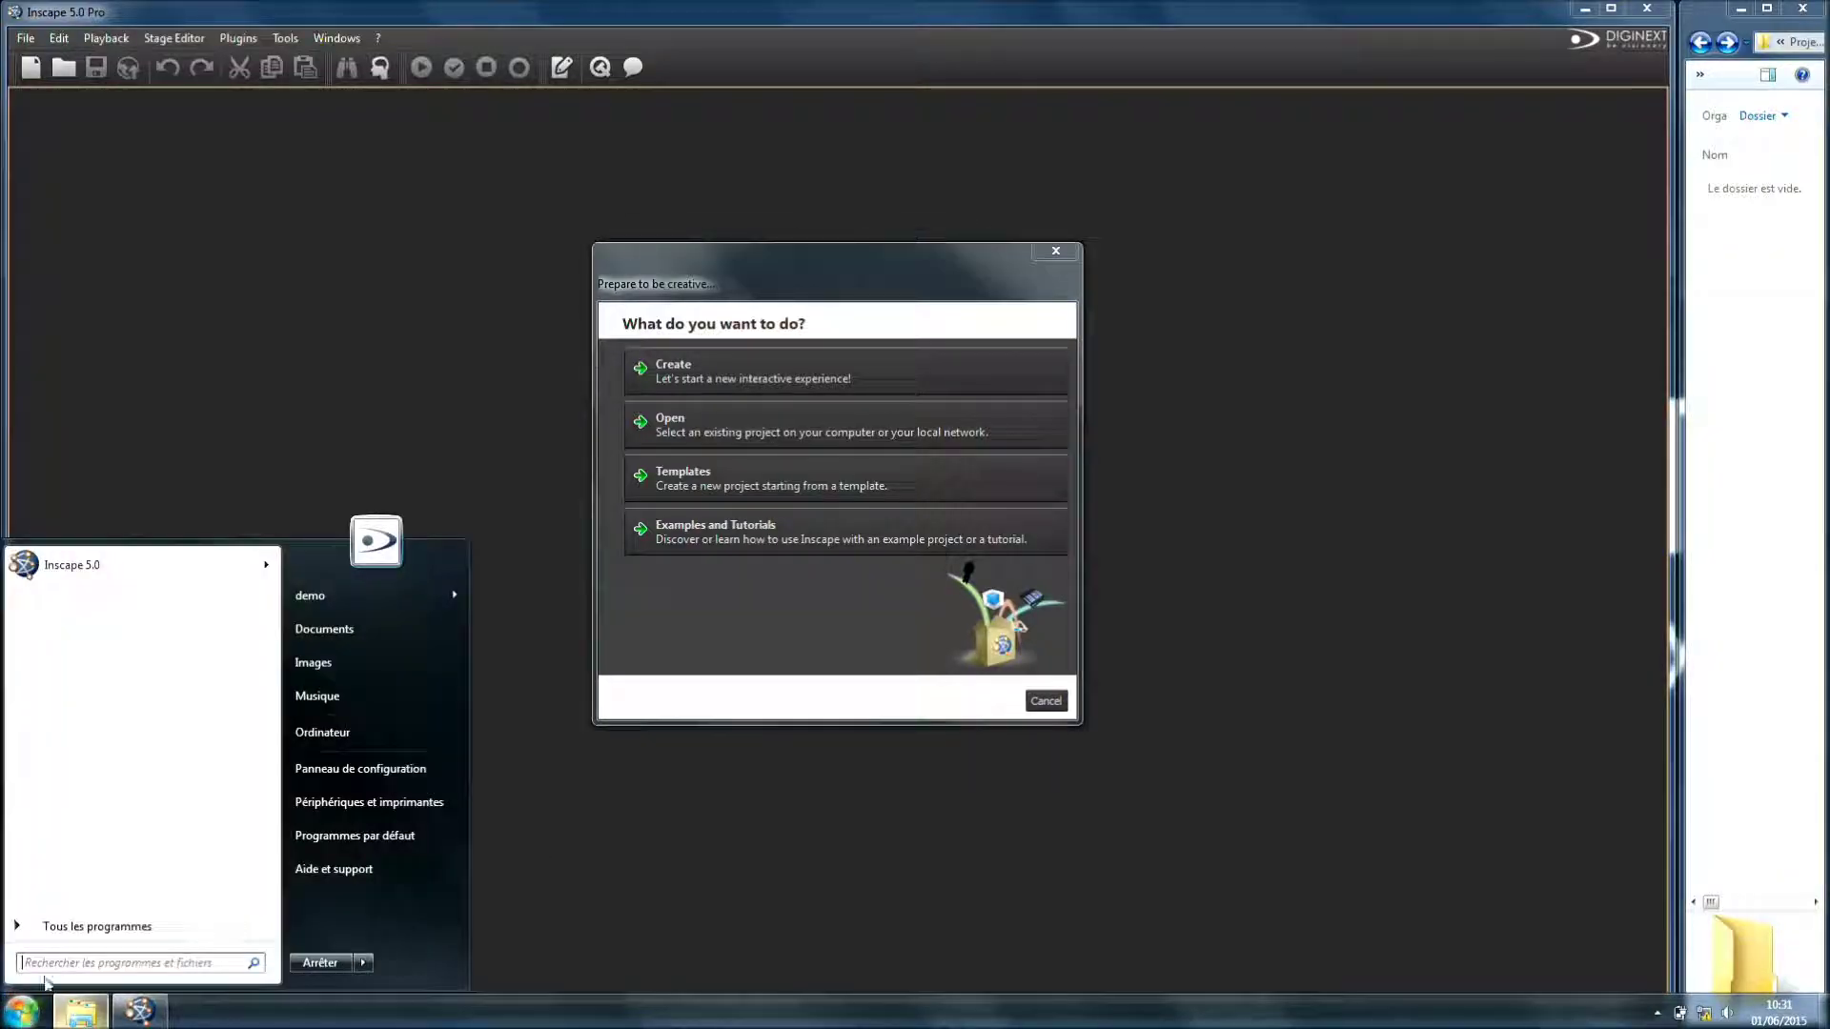
click(81, 930)
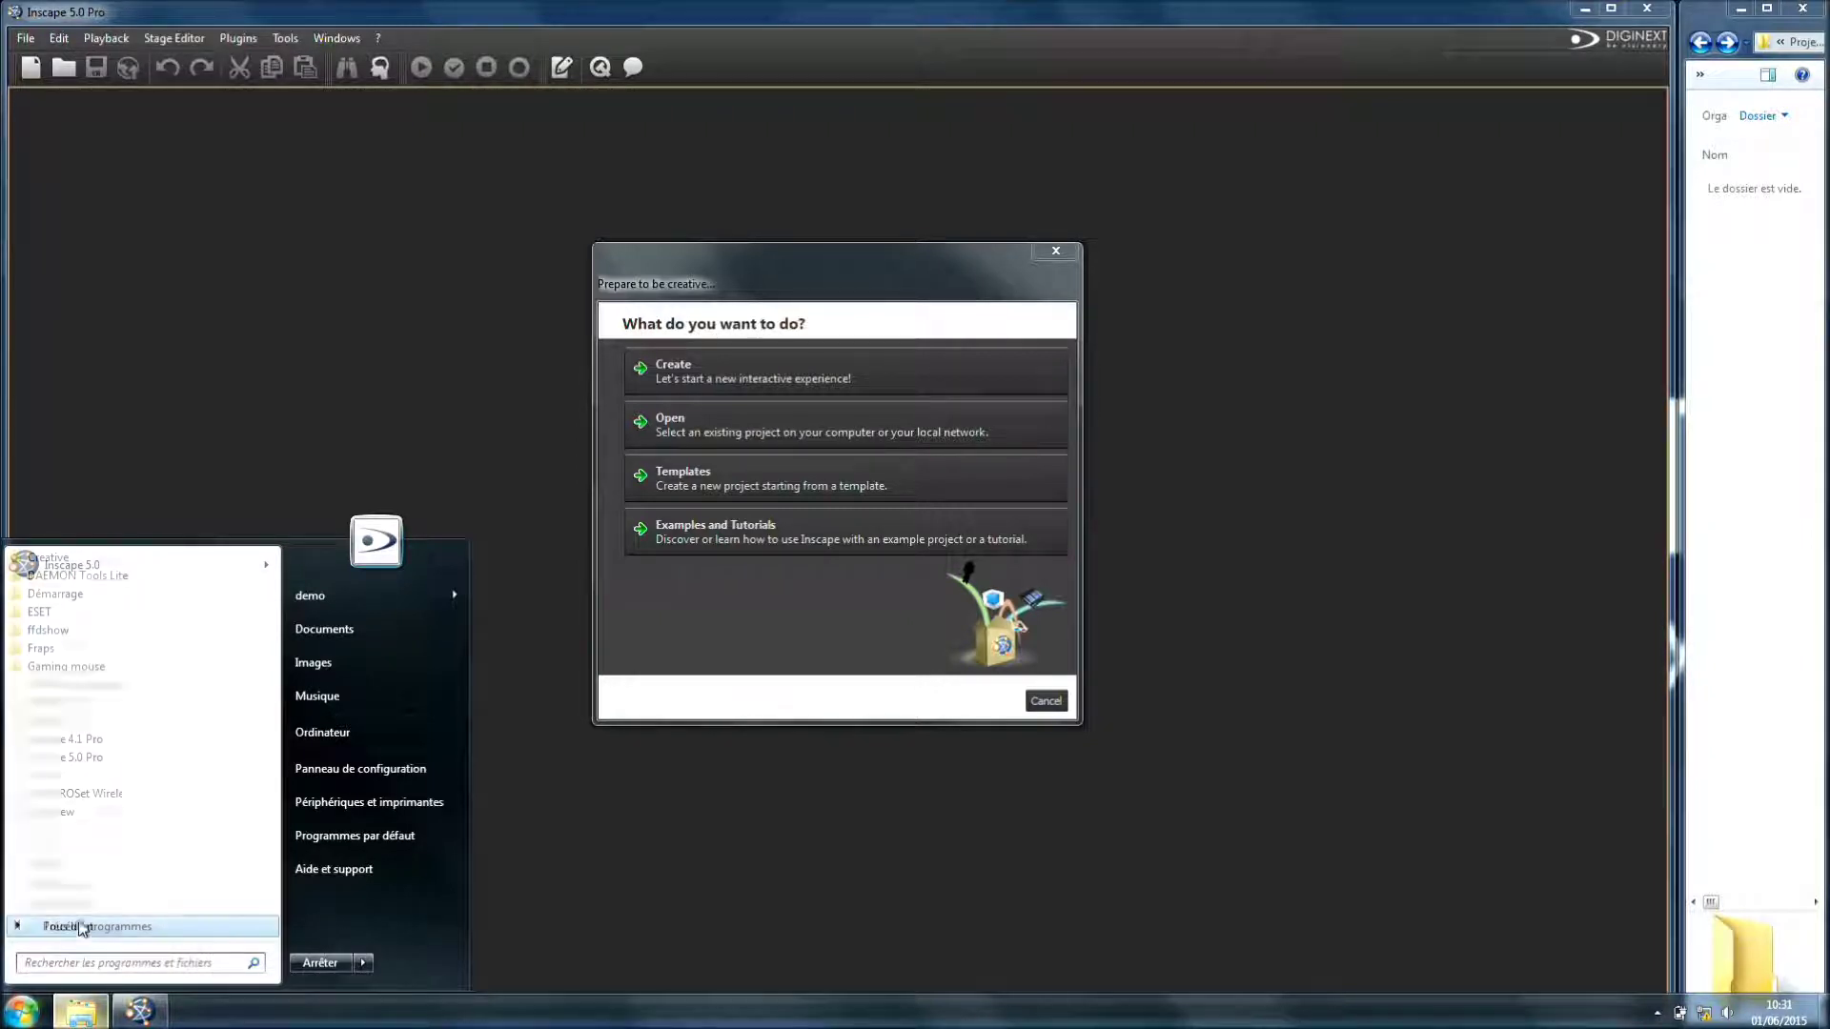
click(94, 759)
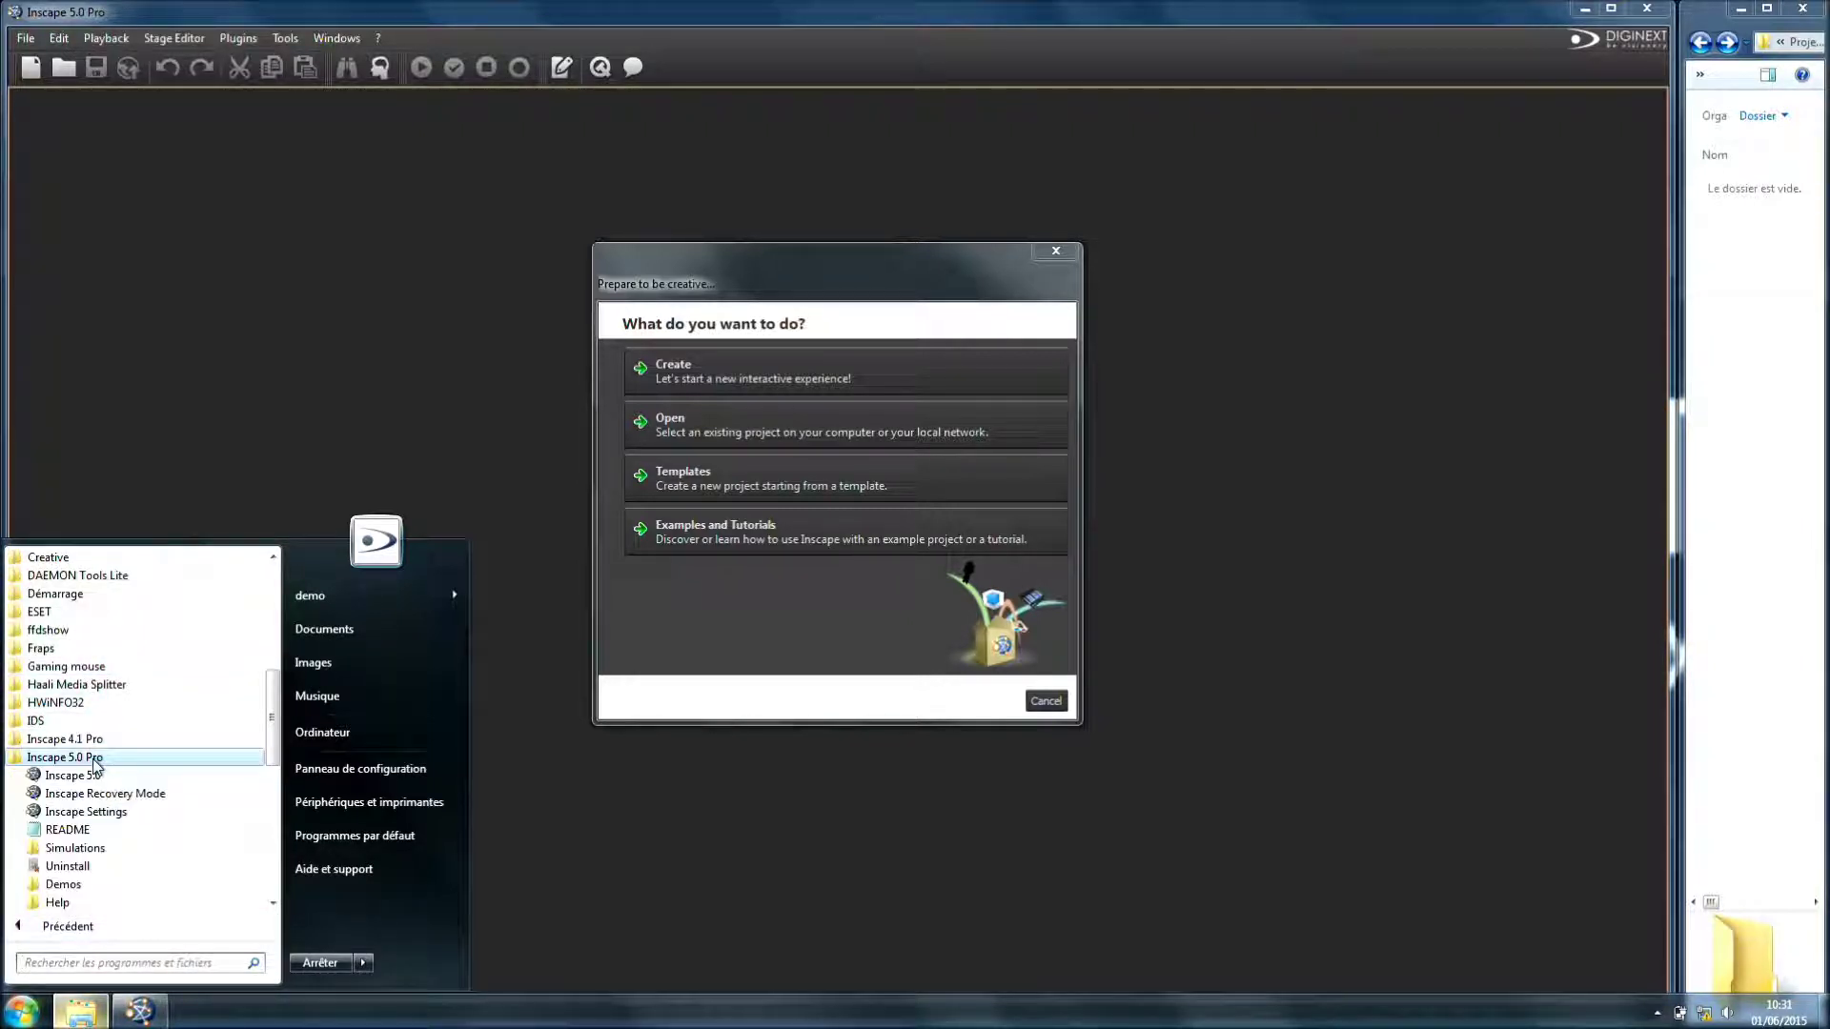
click(74, 848)
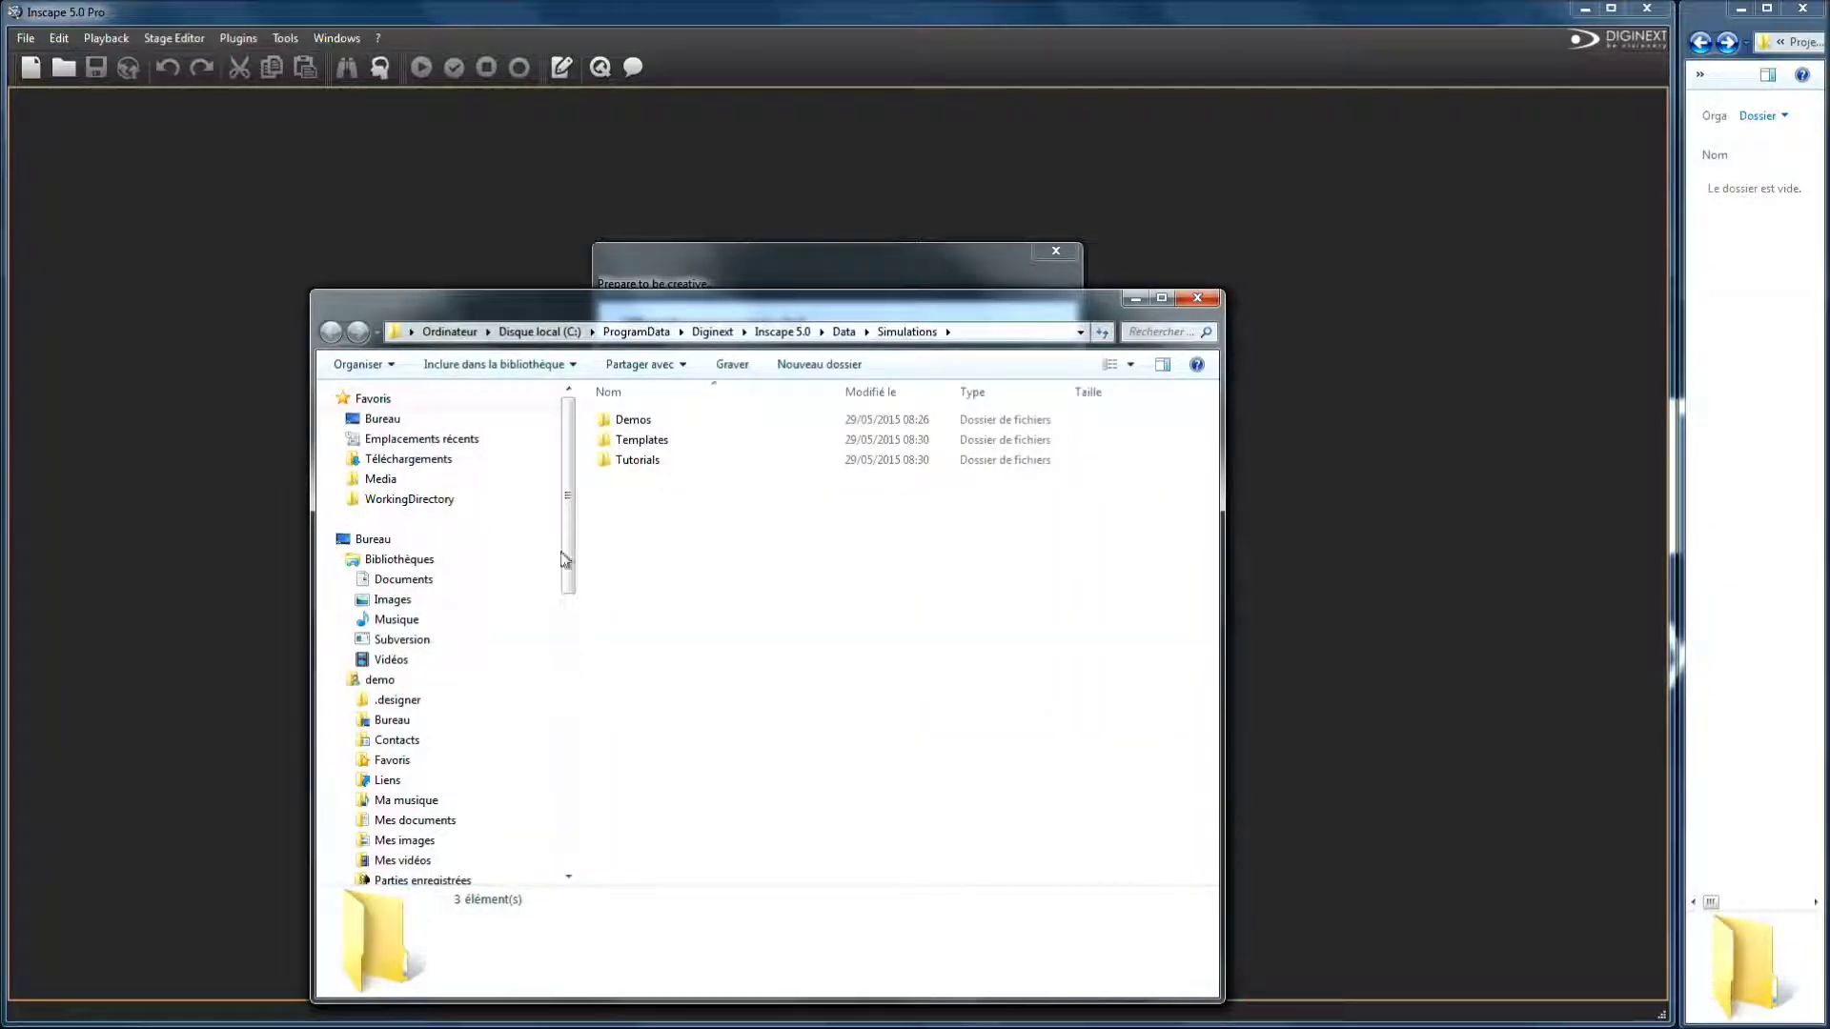
double_click(673, 461)
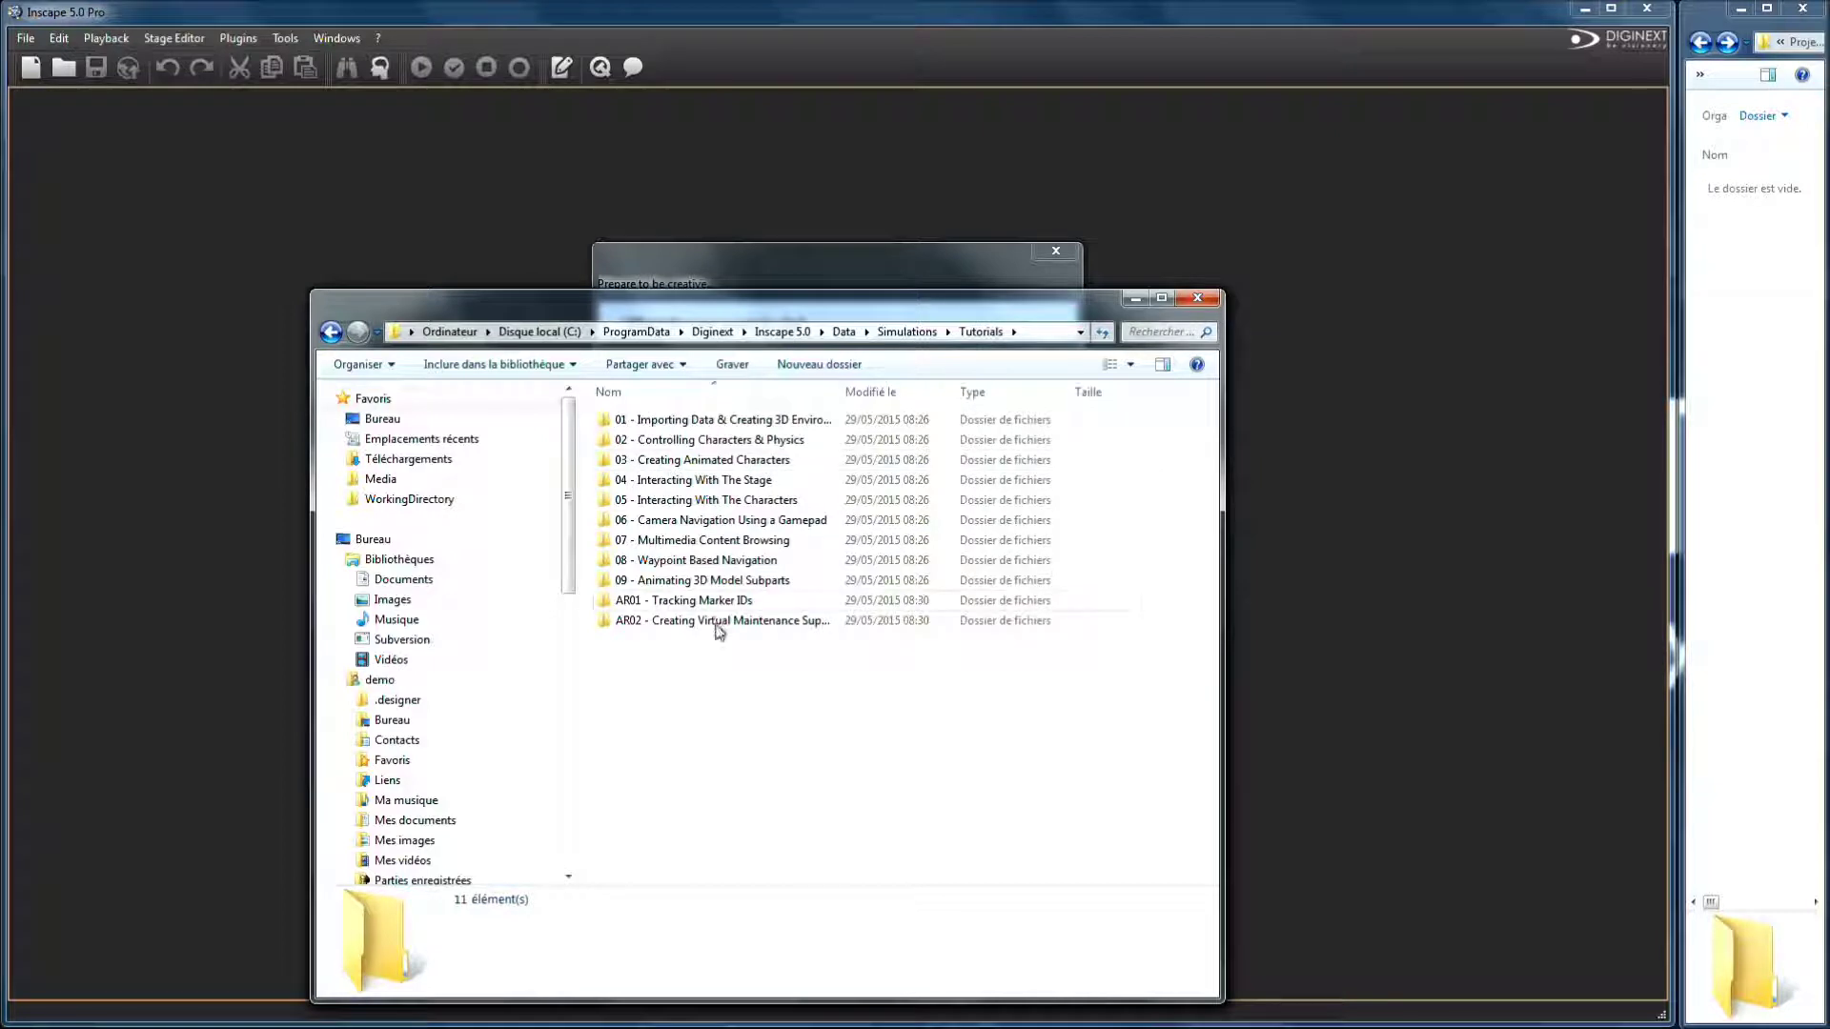
double_click(720, 621)
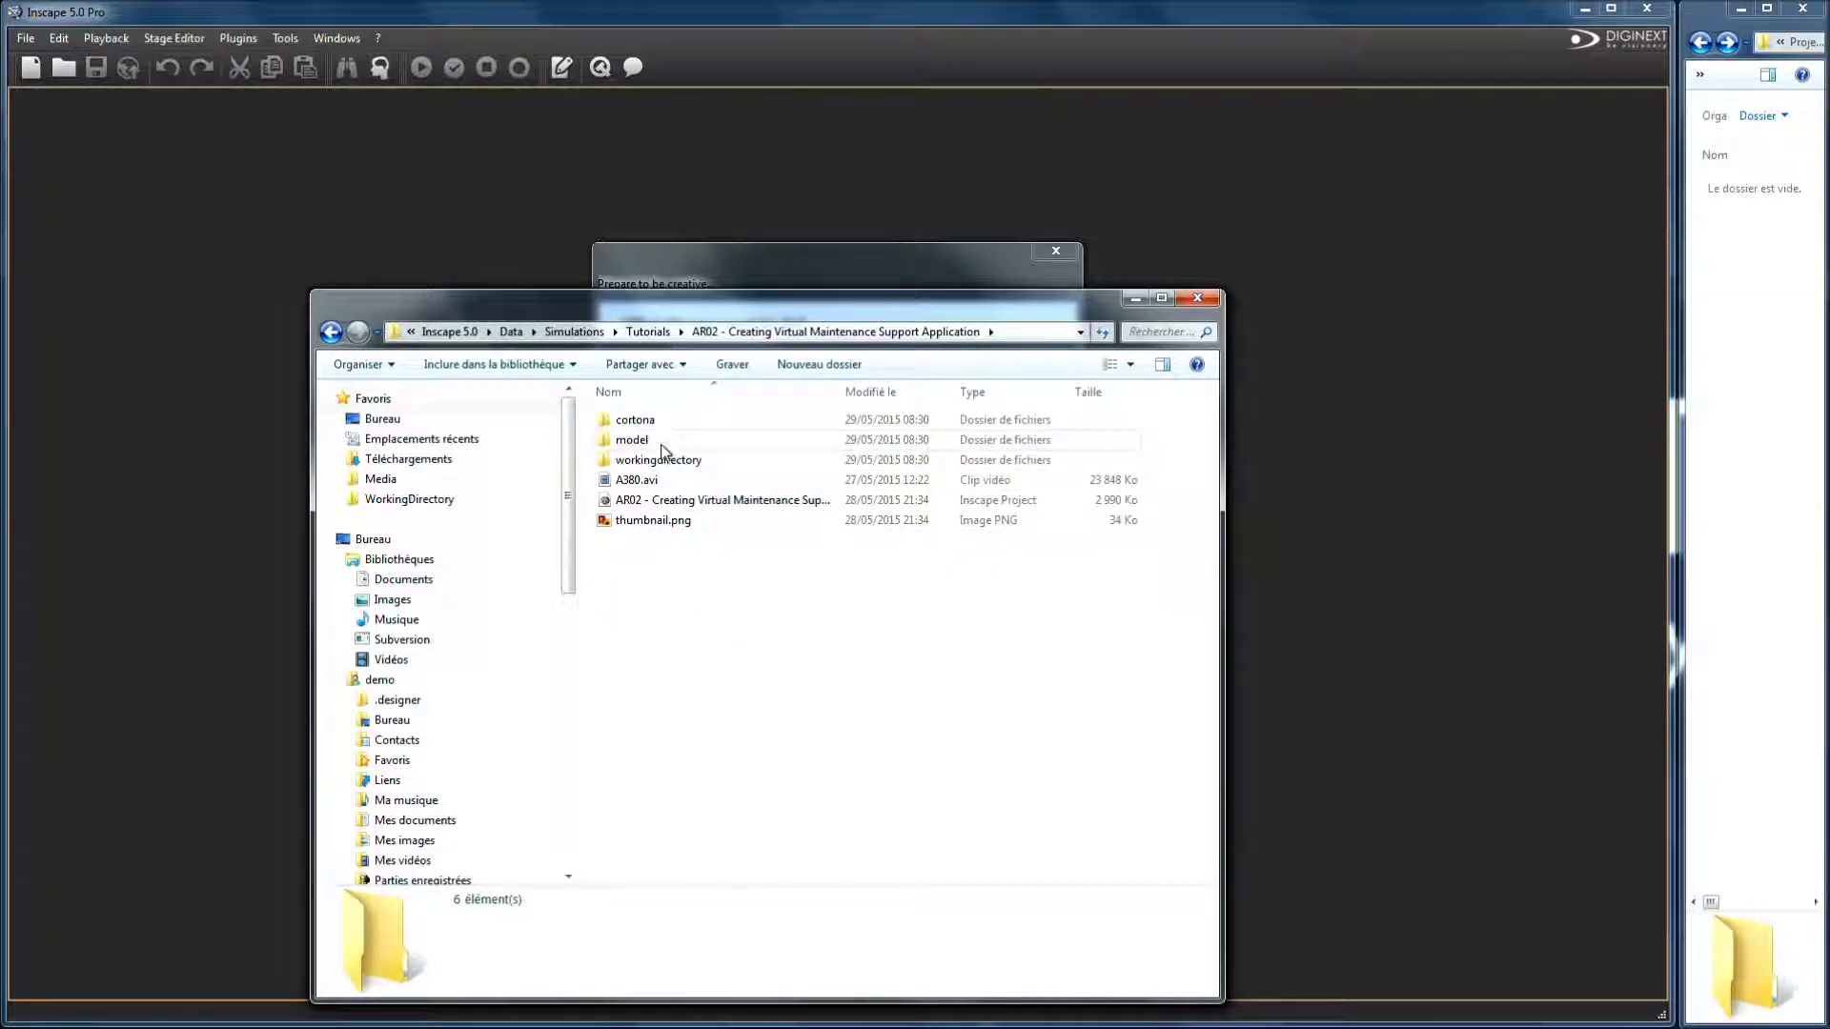
- Copy A380.avi, model and cortona from AR02 into the empty project folder
click(667, 480)
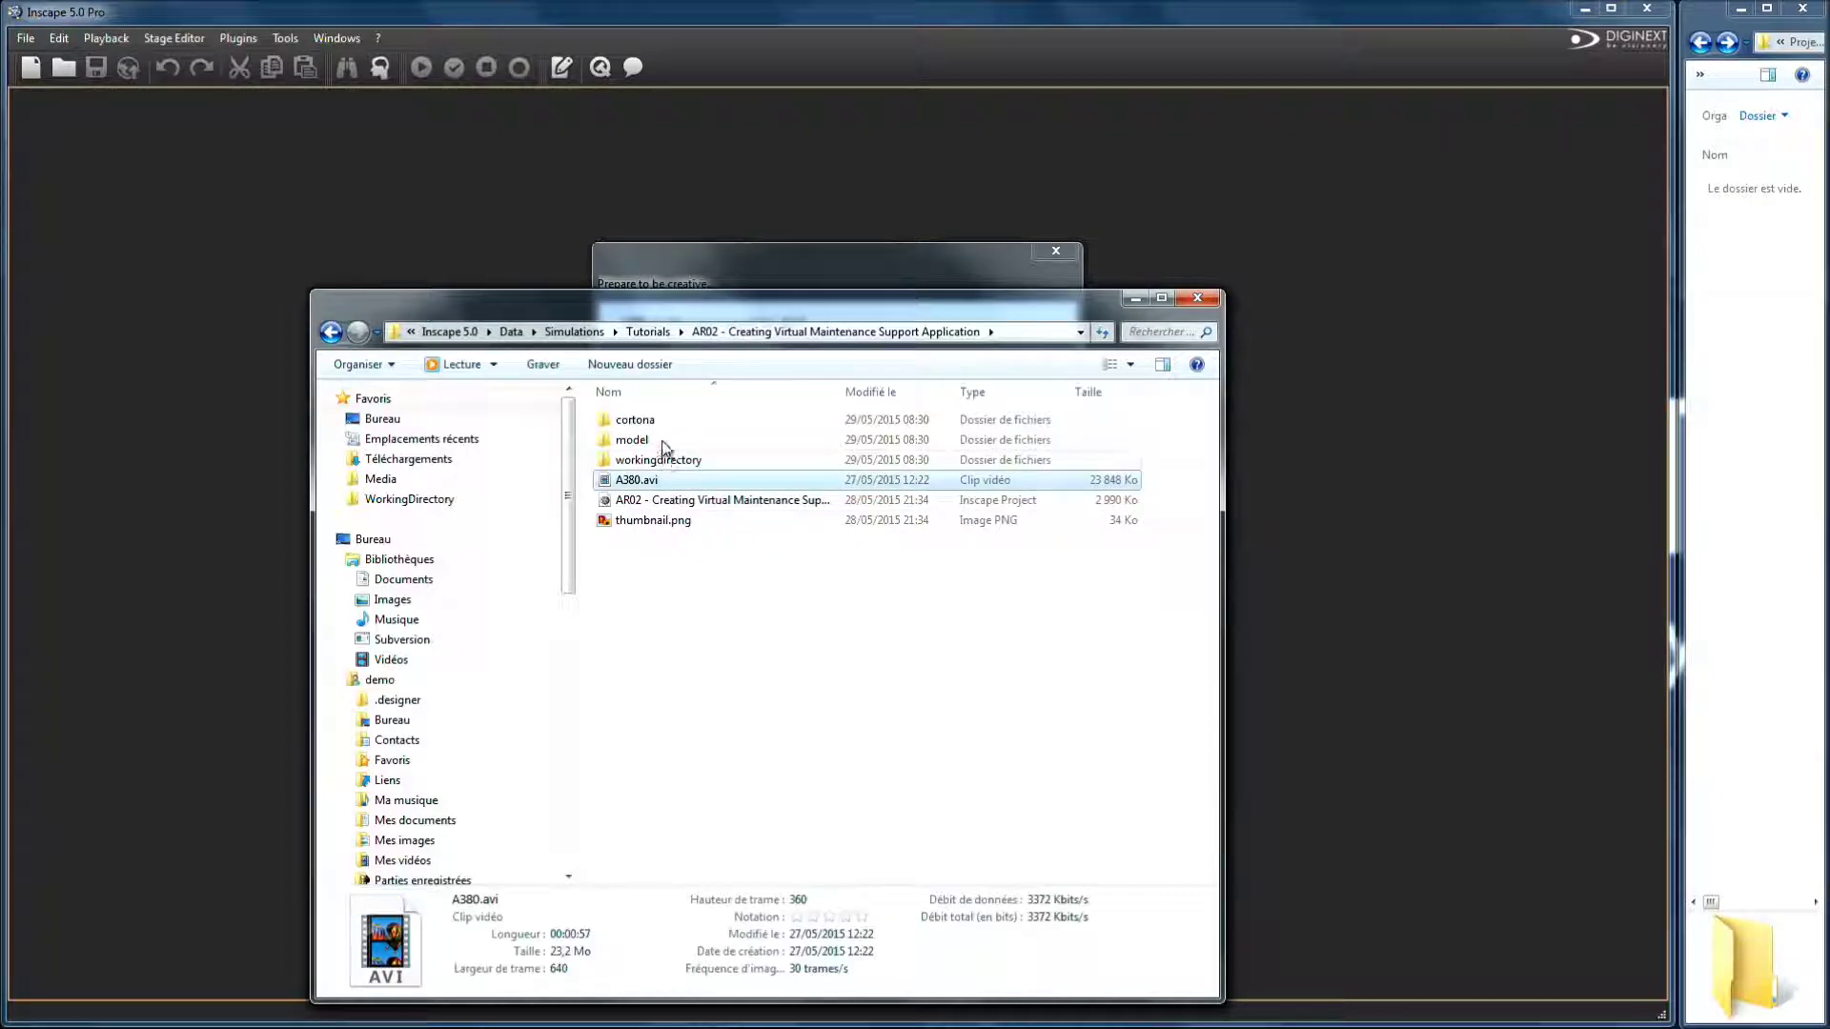
ctrl+click(664, 442)
ctrl+click(666, 426)
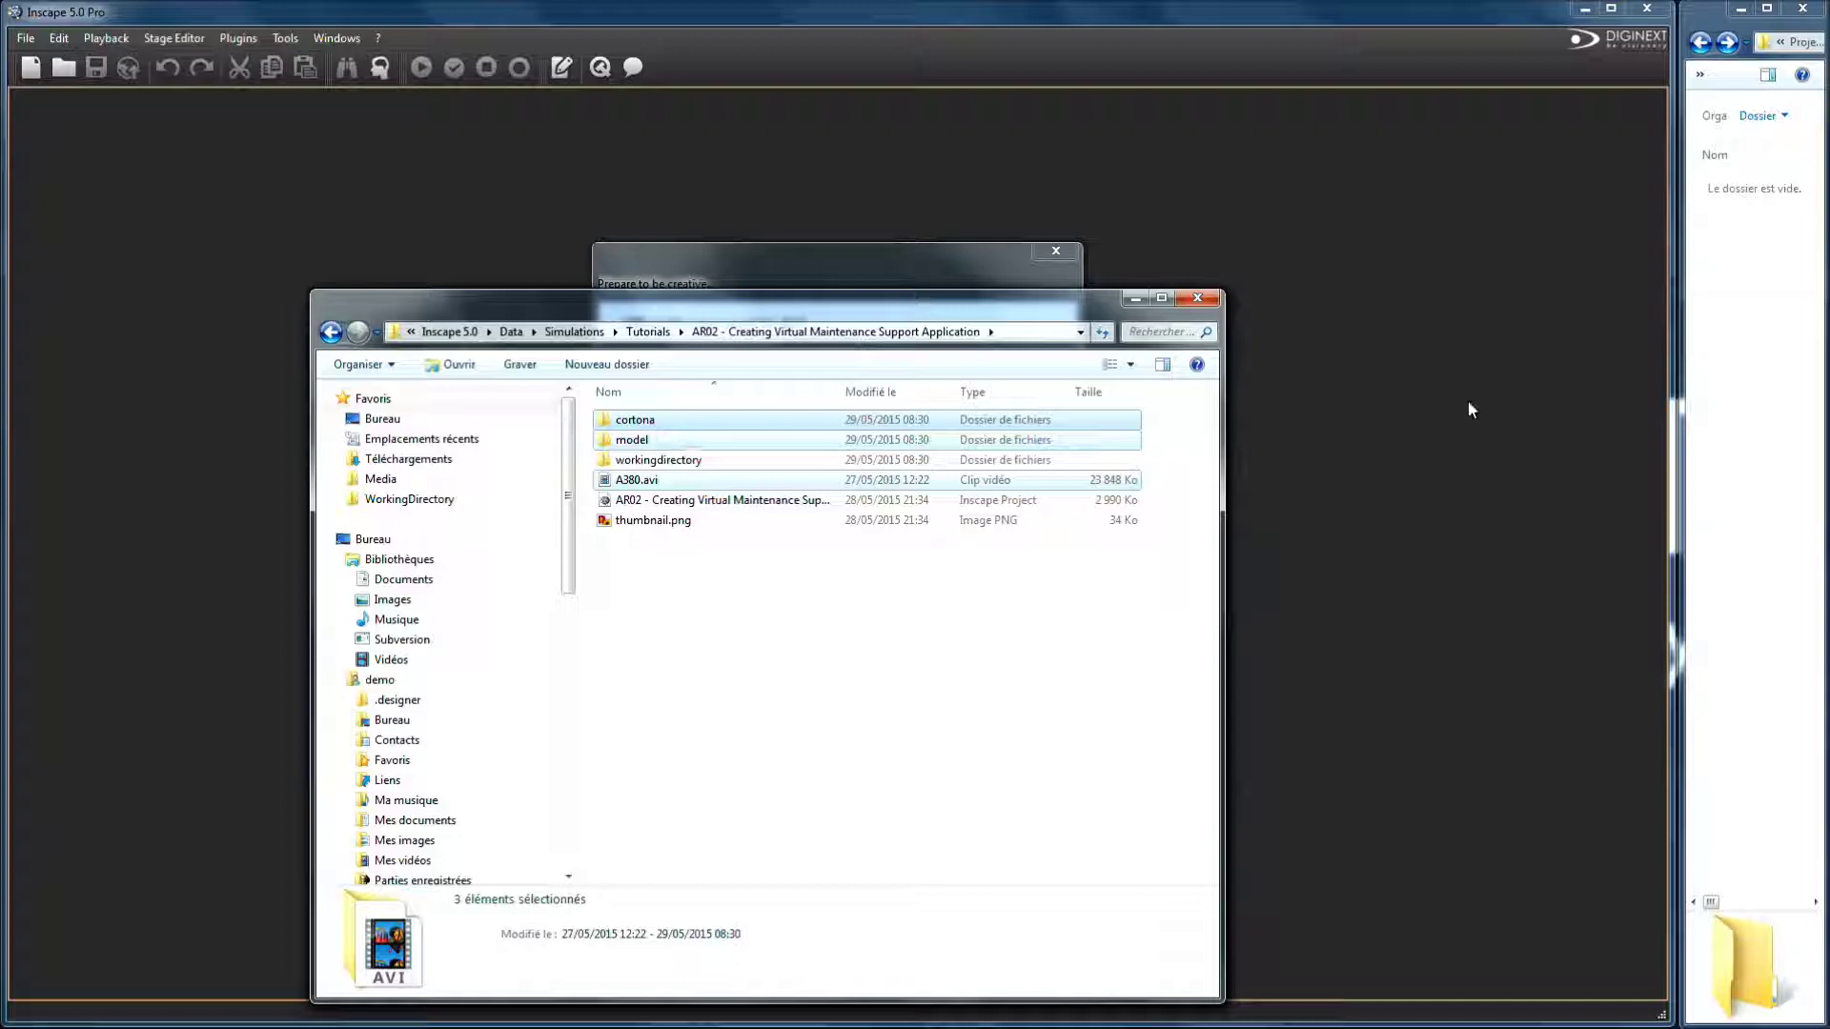
click(1783, 303)
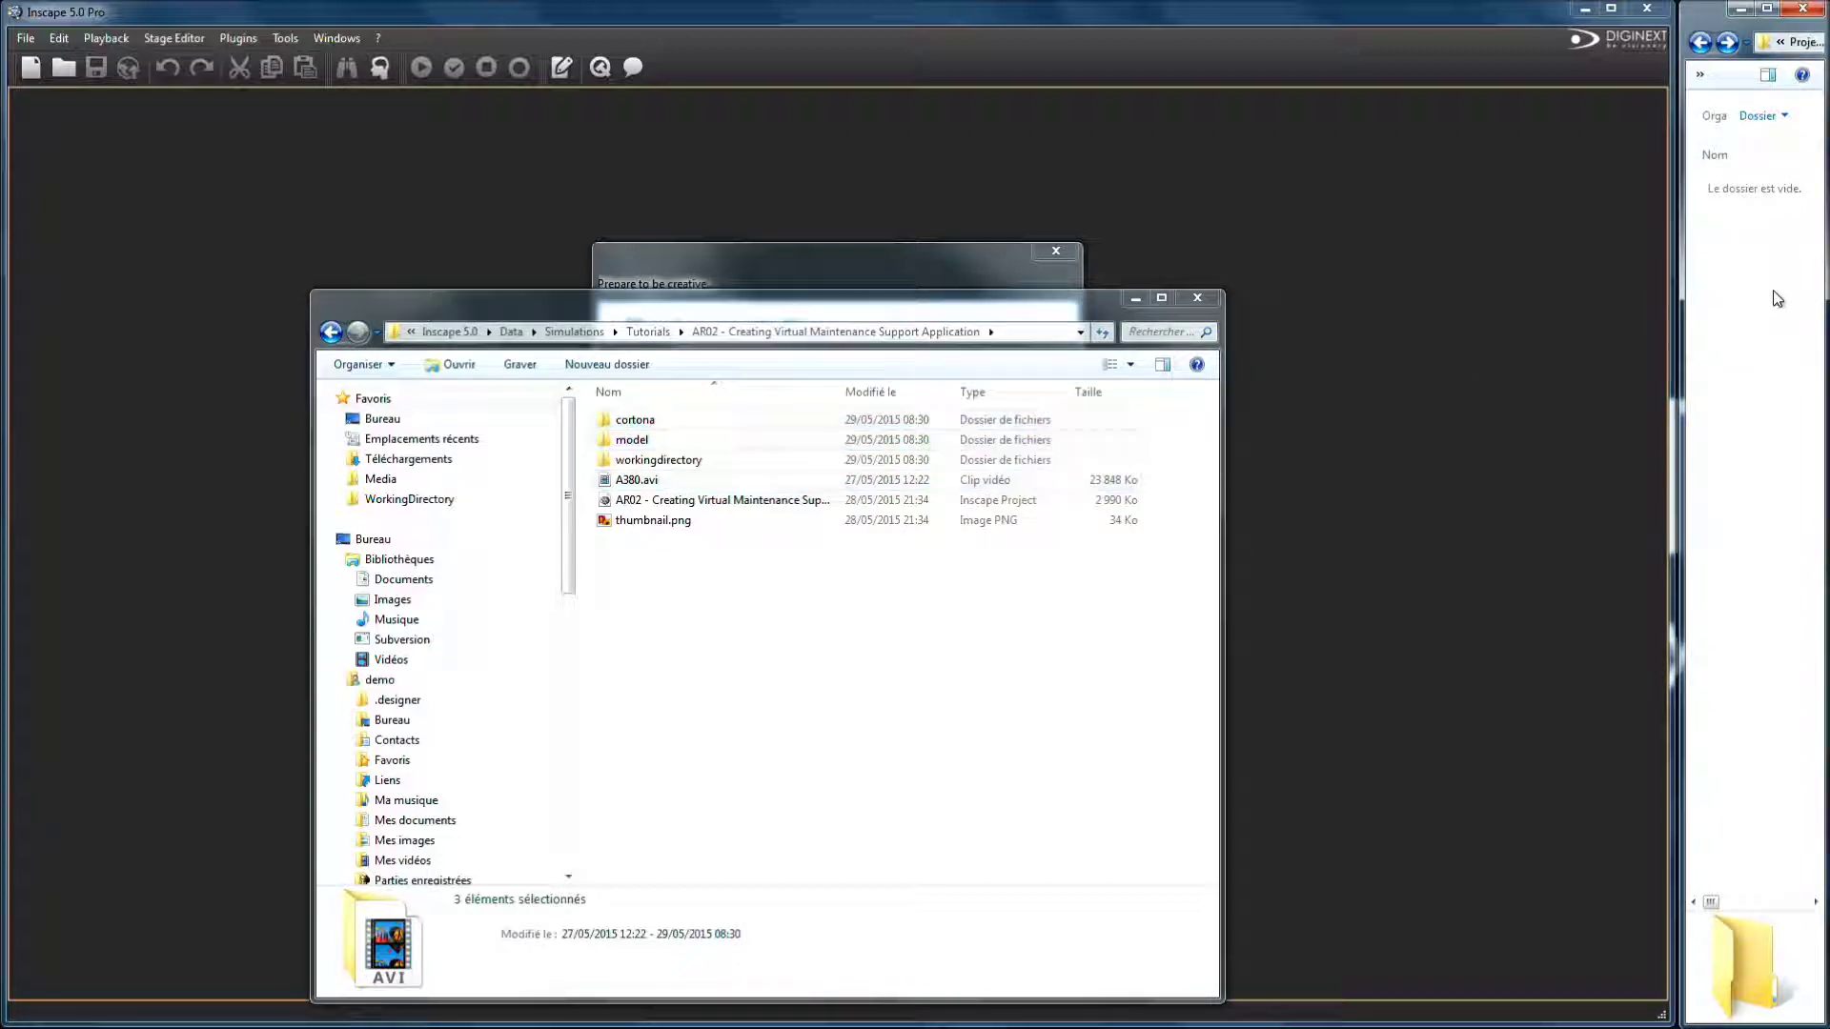
key(ctrl+v)
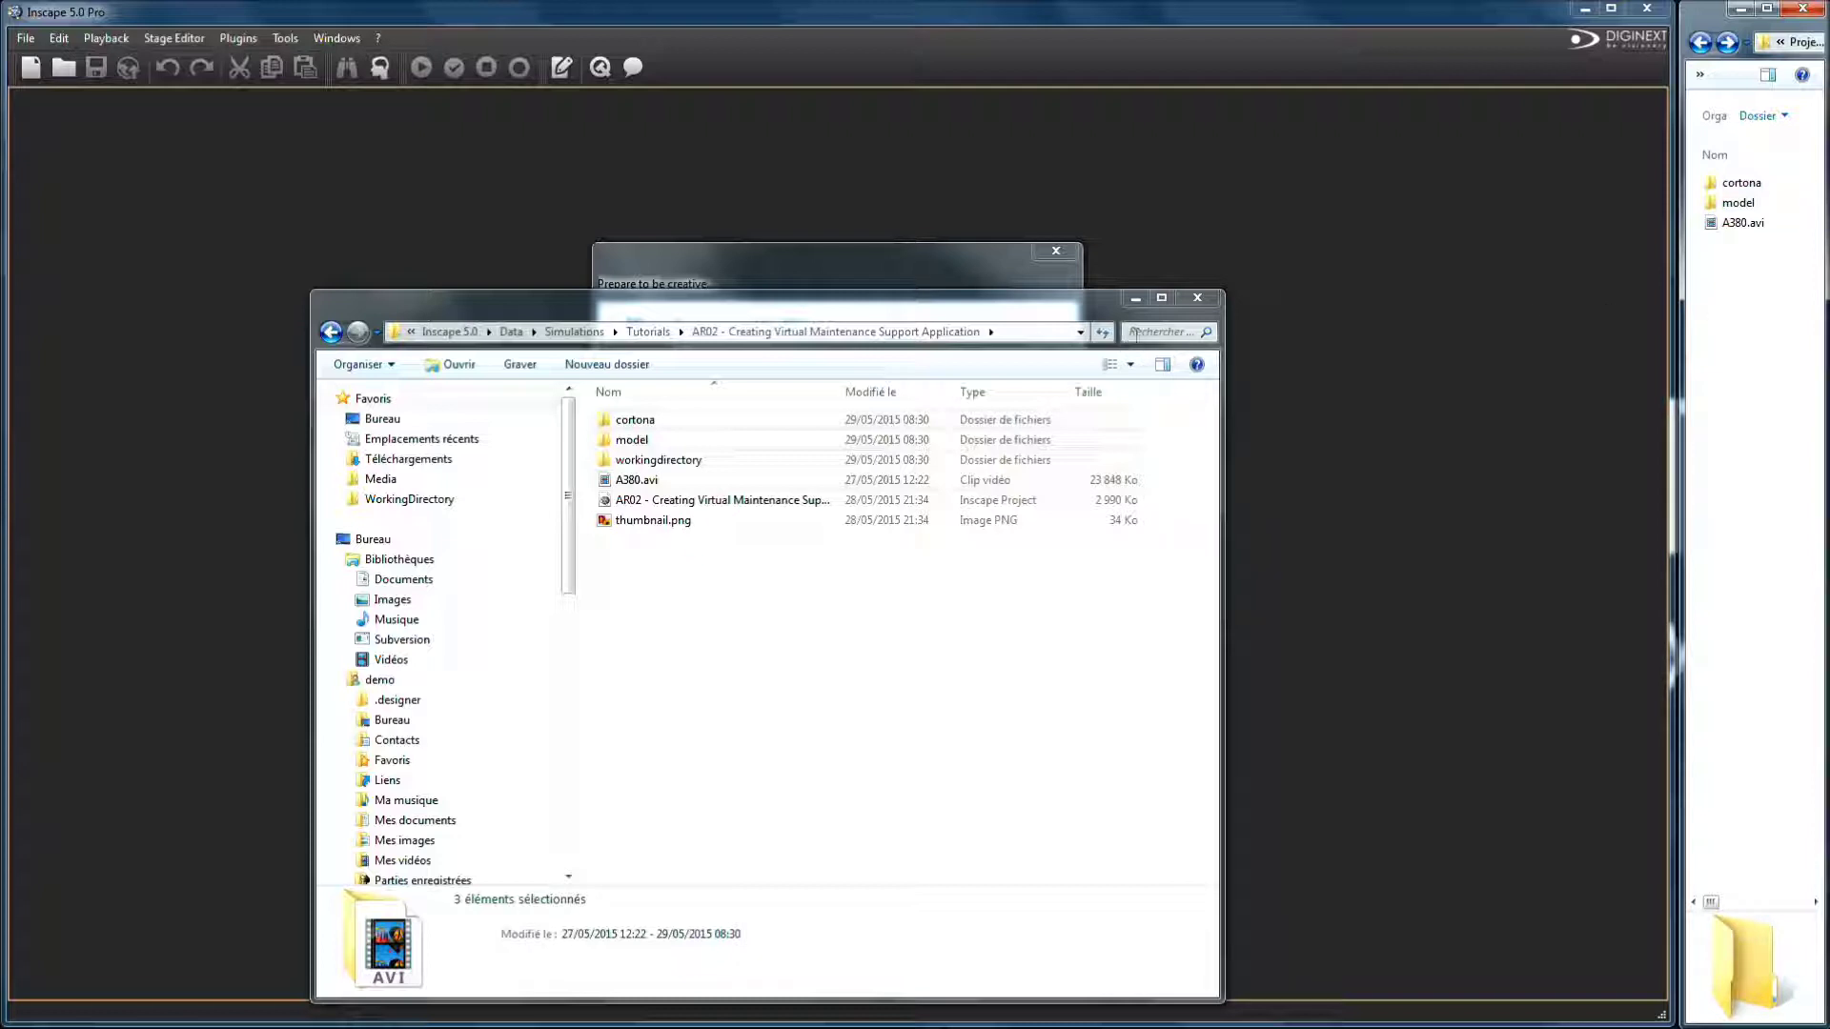
- Close Explorer, create a project from the Virtual Maintenance Support template, and close Template Help
click(1197, 298)
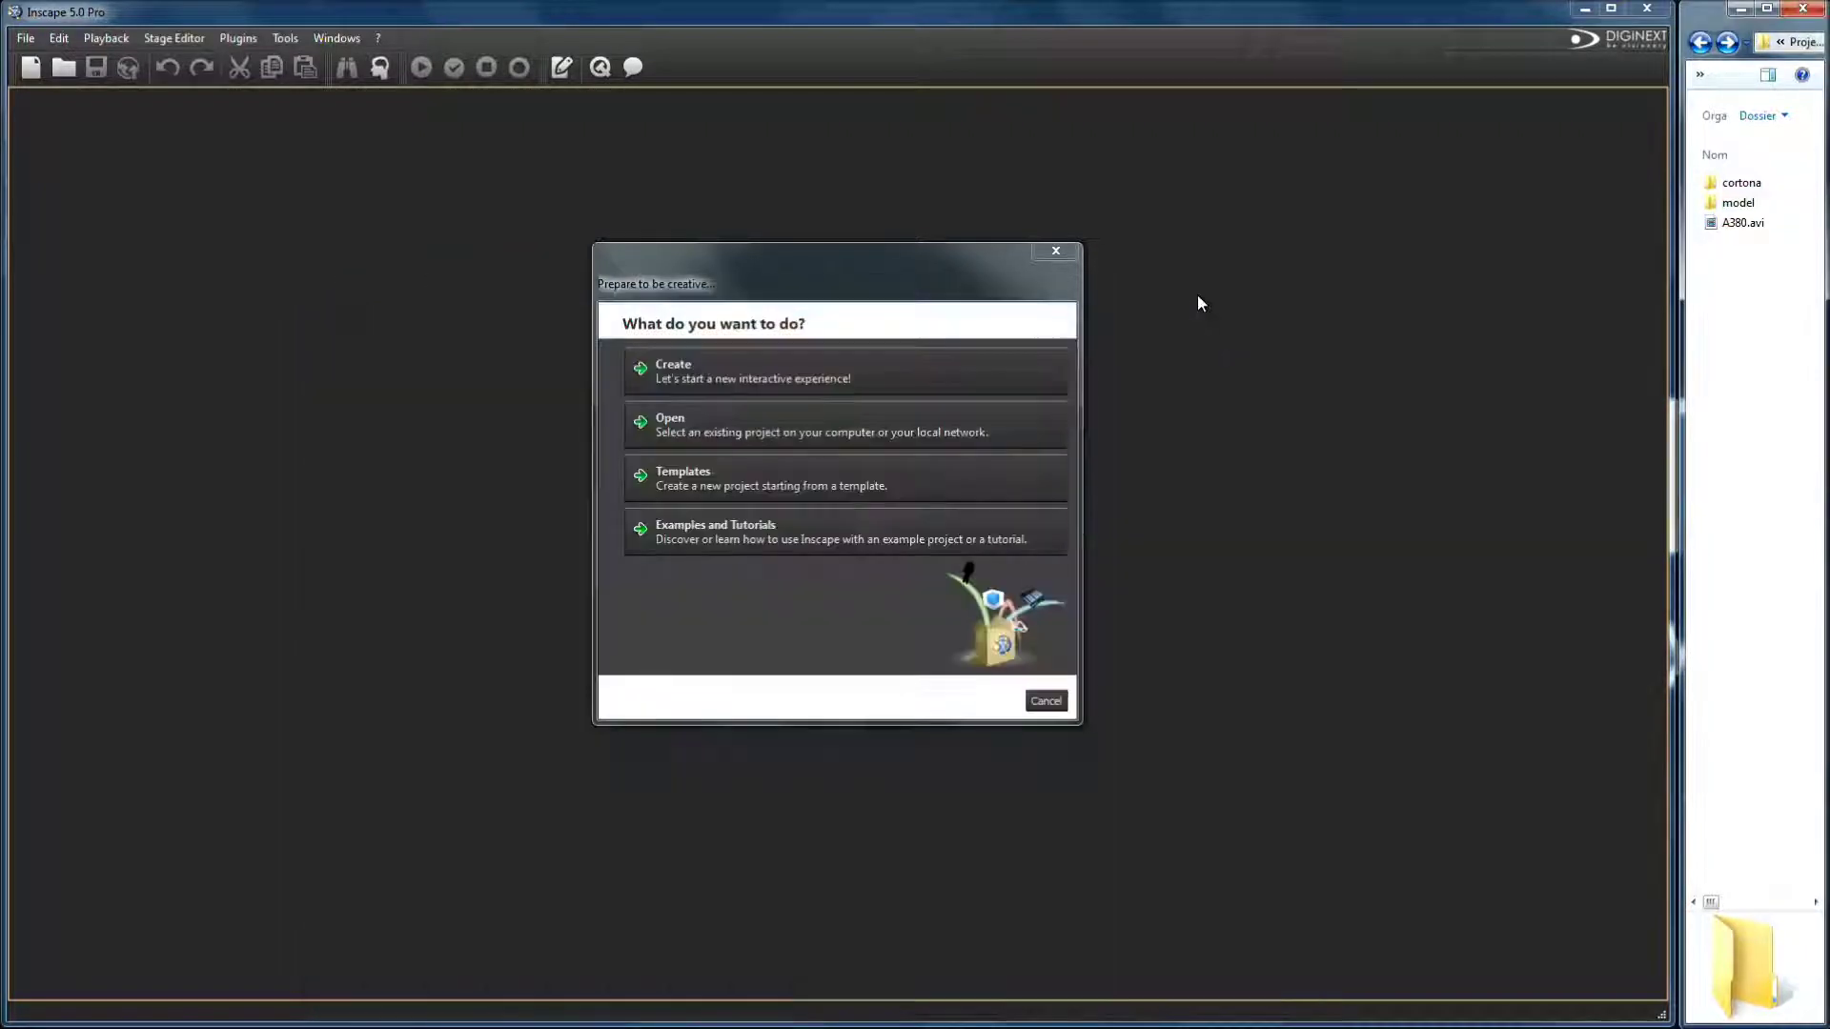
click(867, 486)
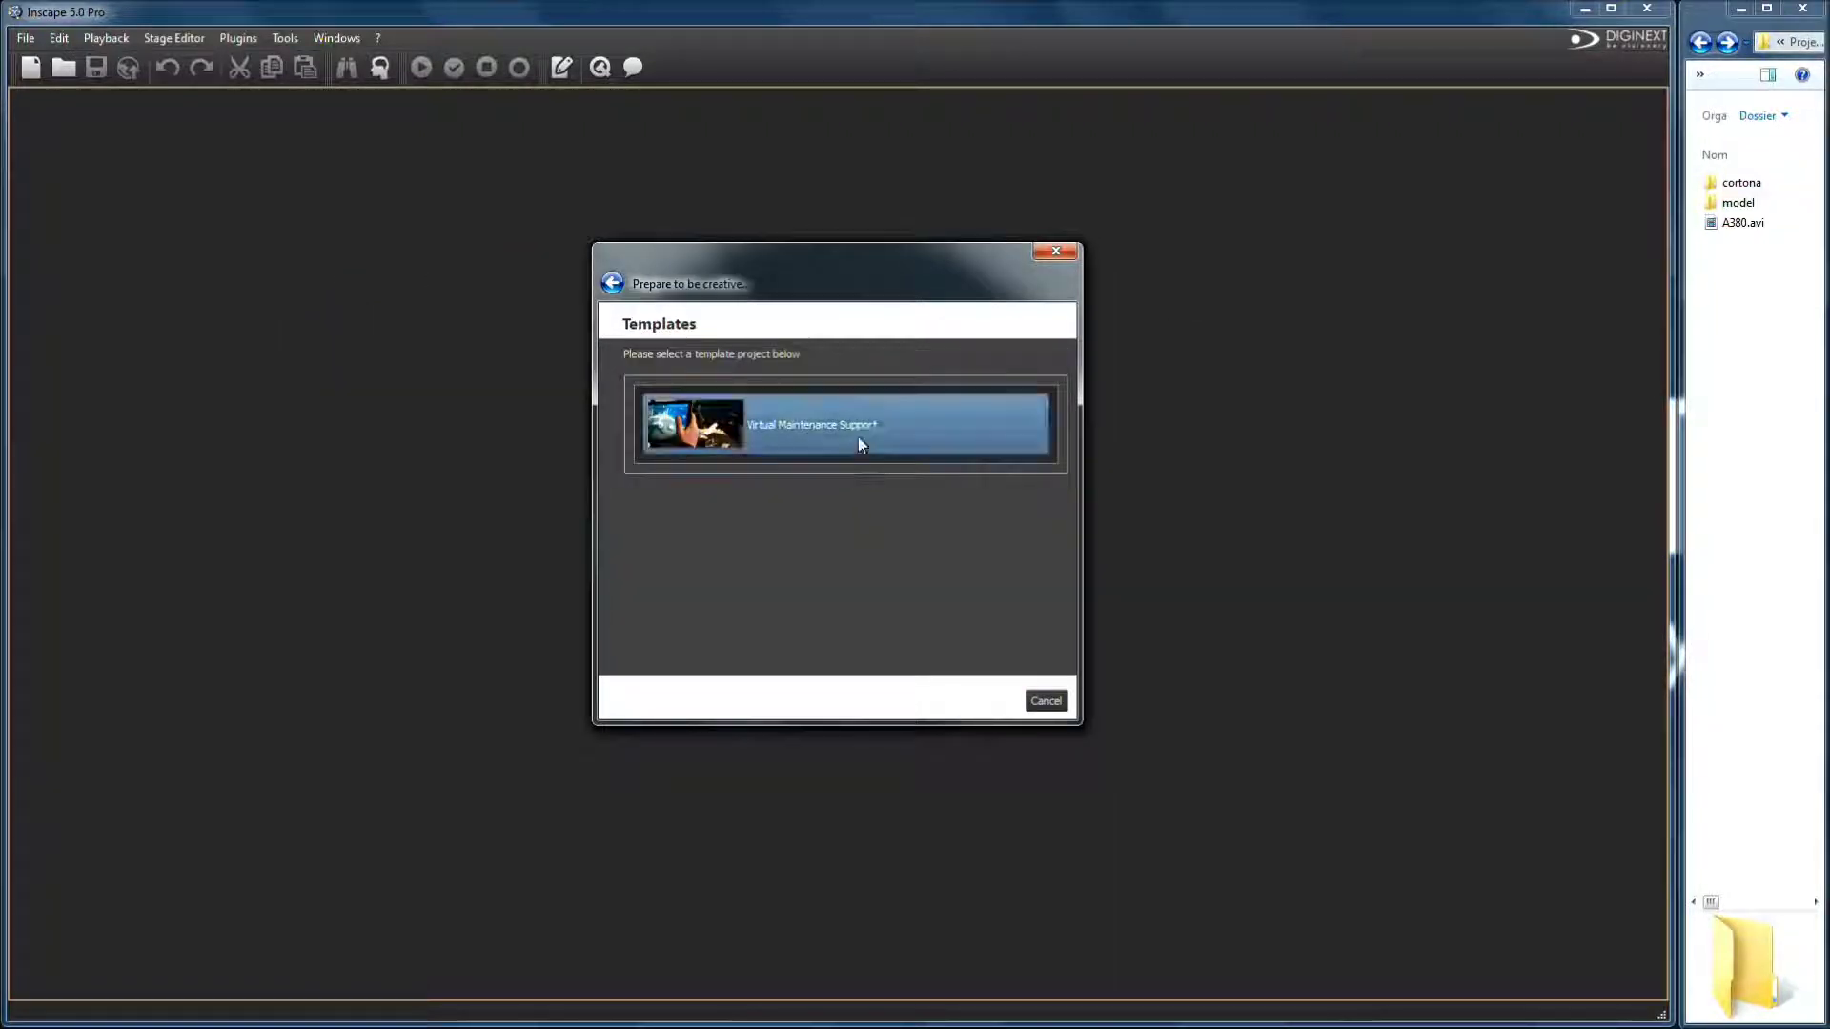
double_click(857, 433)
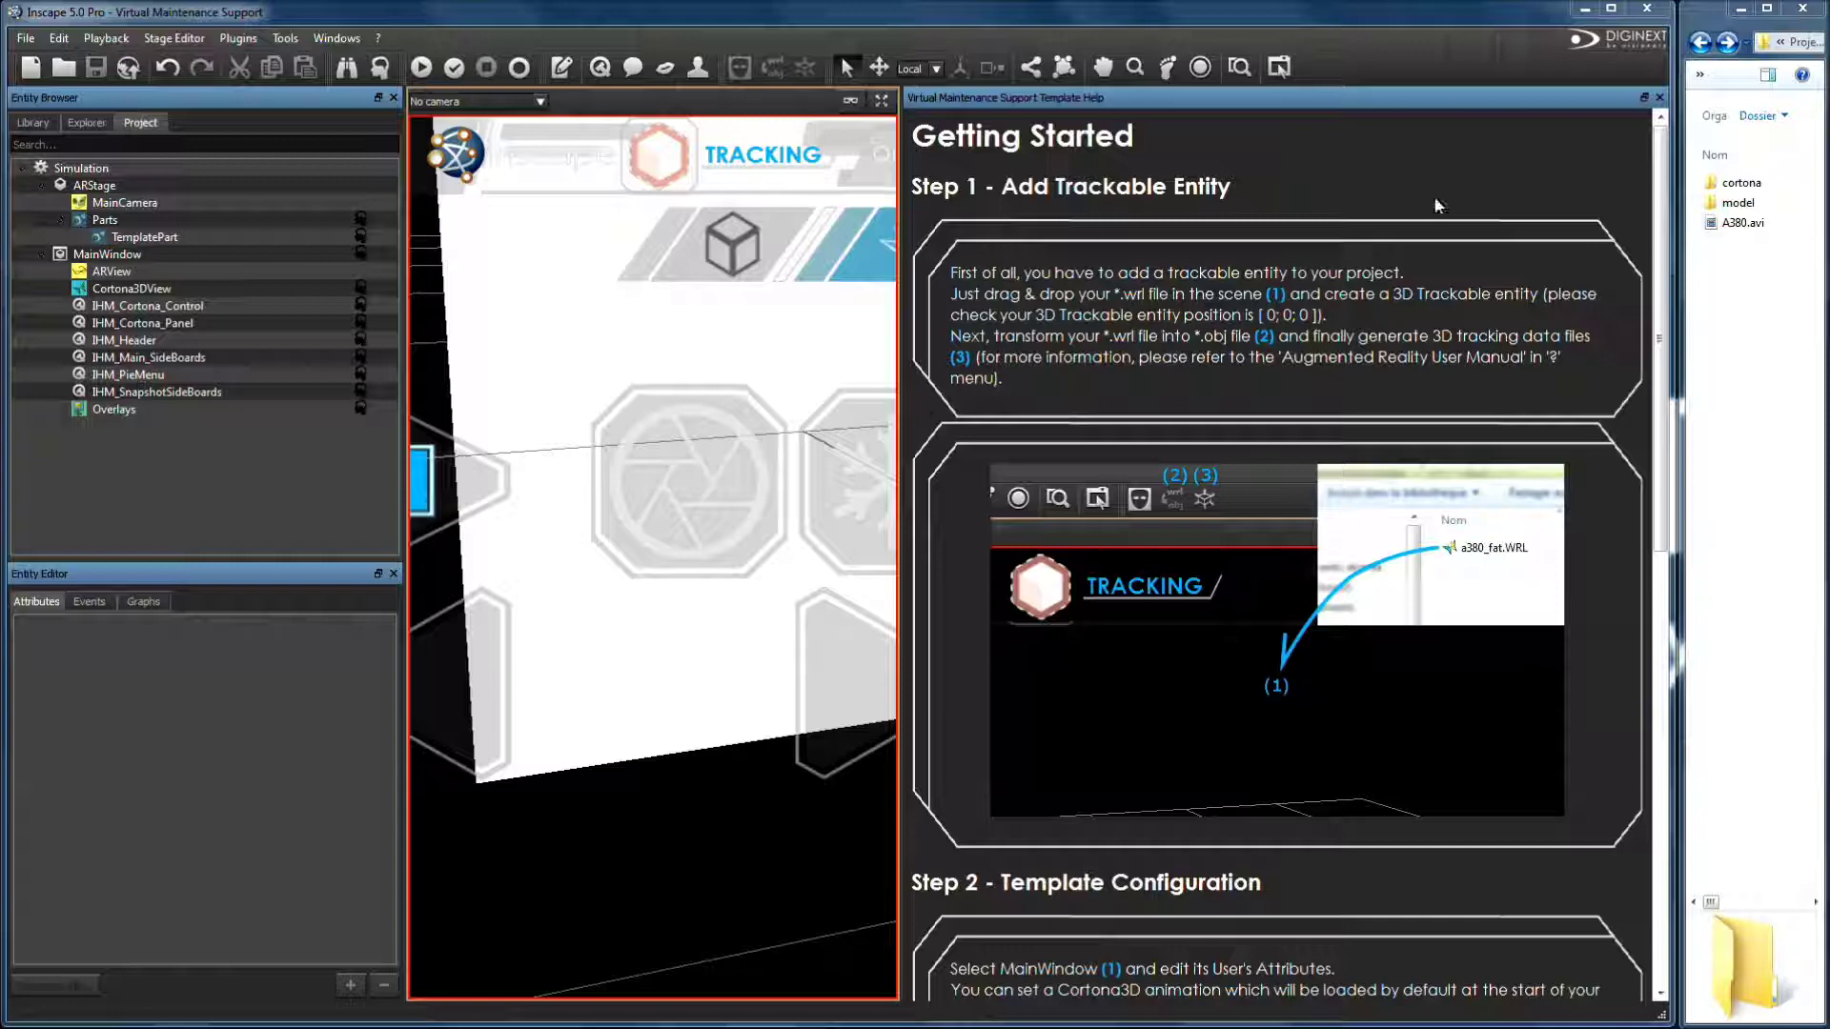
click(1660, 97)
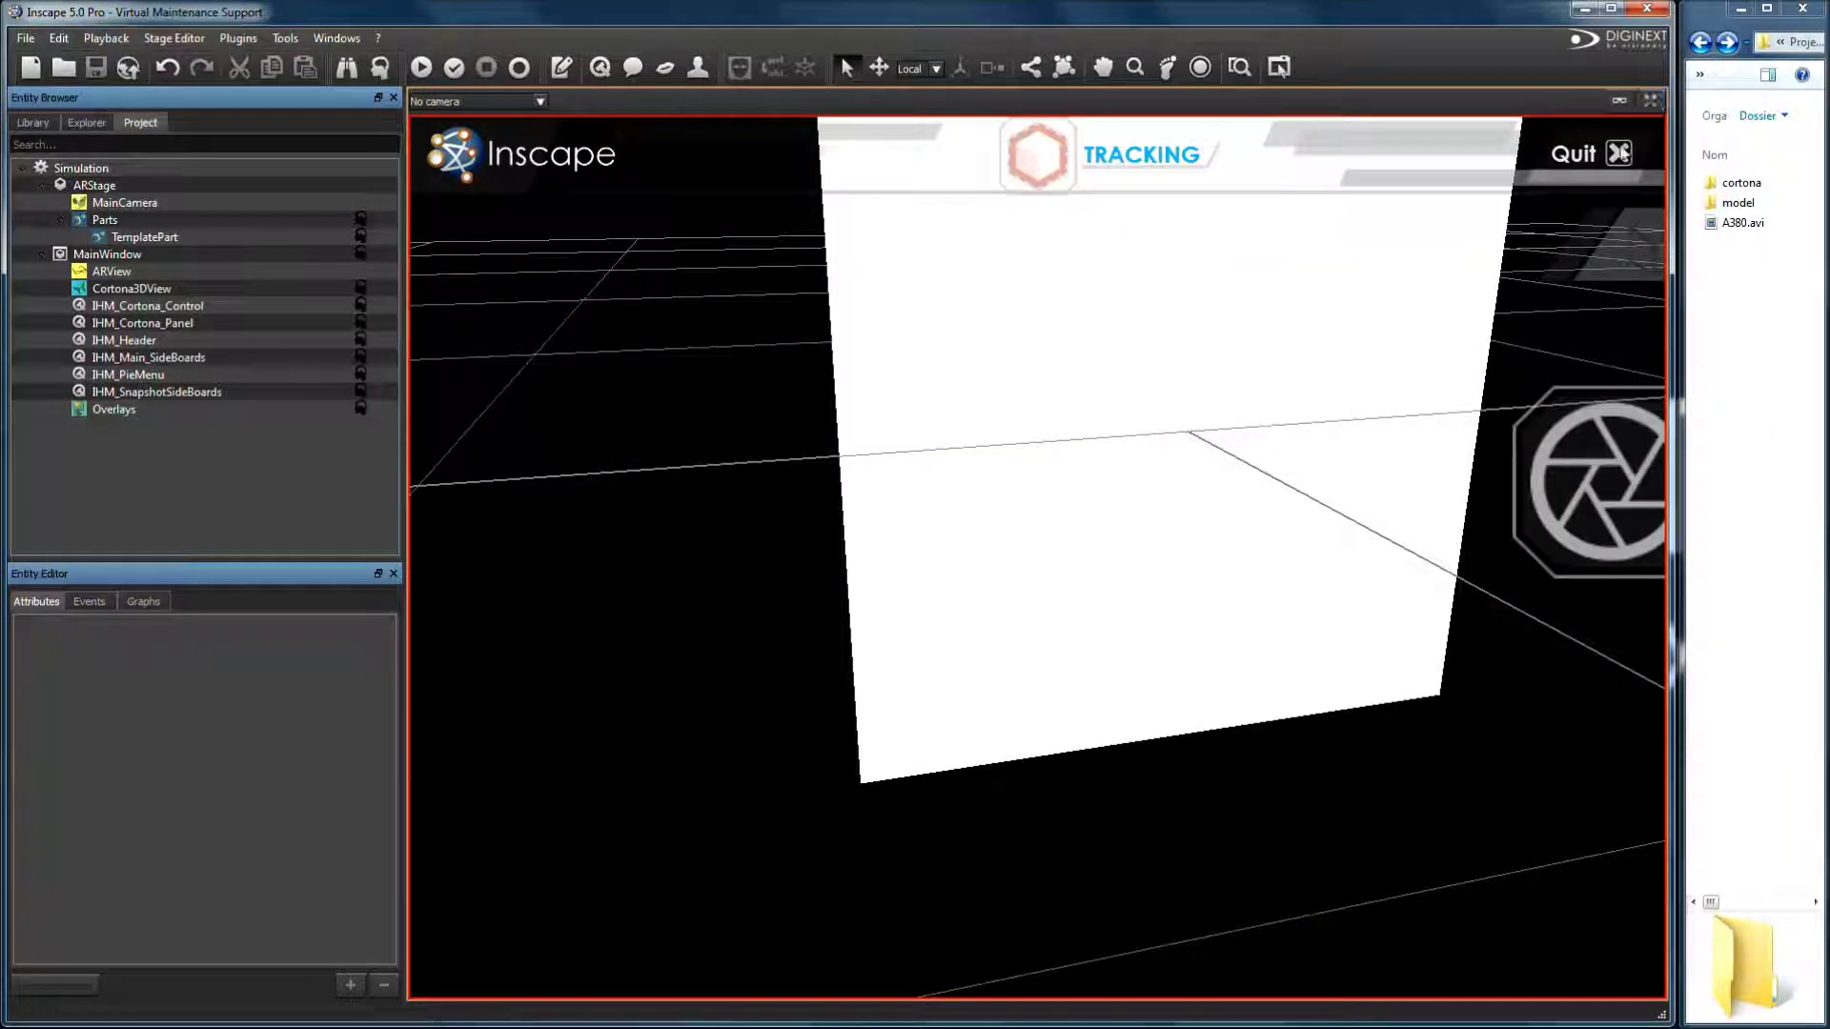
- Drag a380_fat.WRL from the model folder into the scene as a 3D Trackable
double_click(1757, 210)
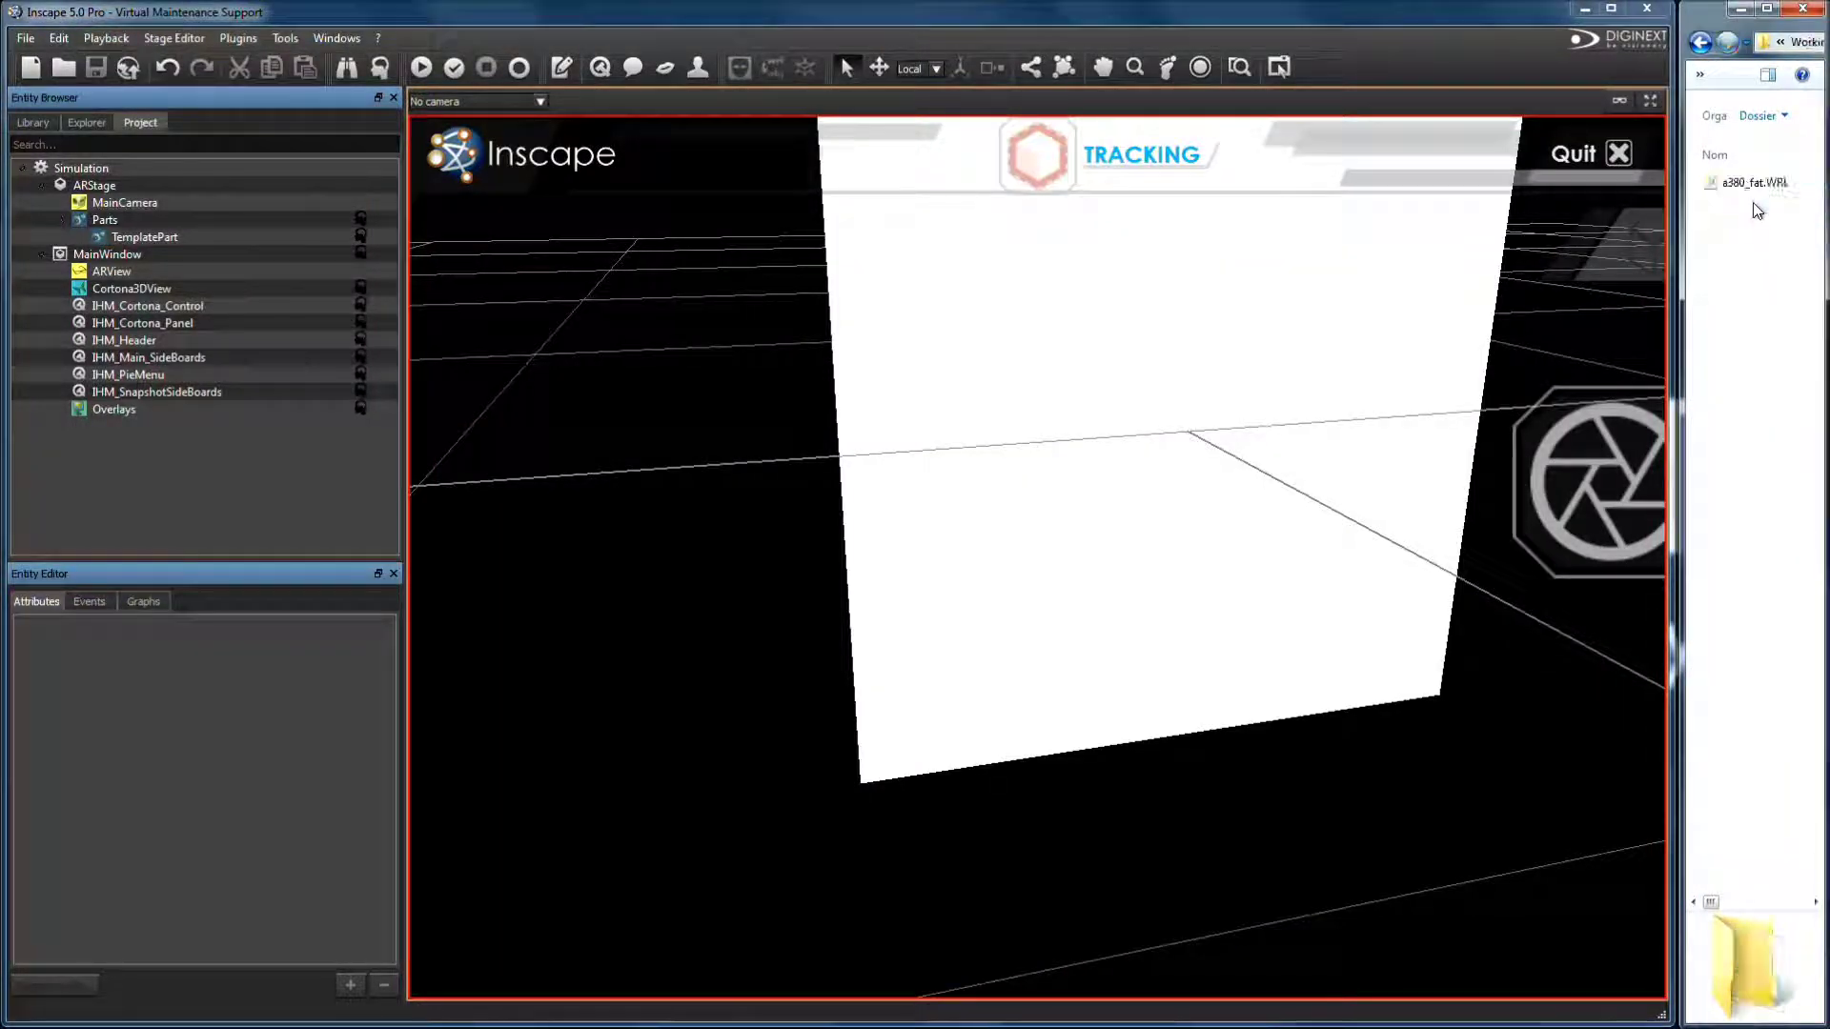
drag(1754, 183, 1362, 441)
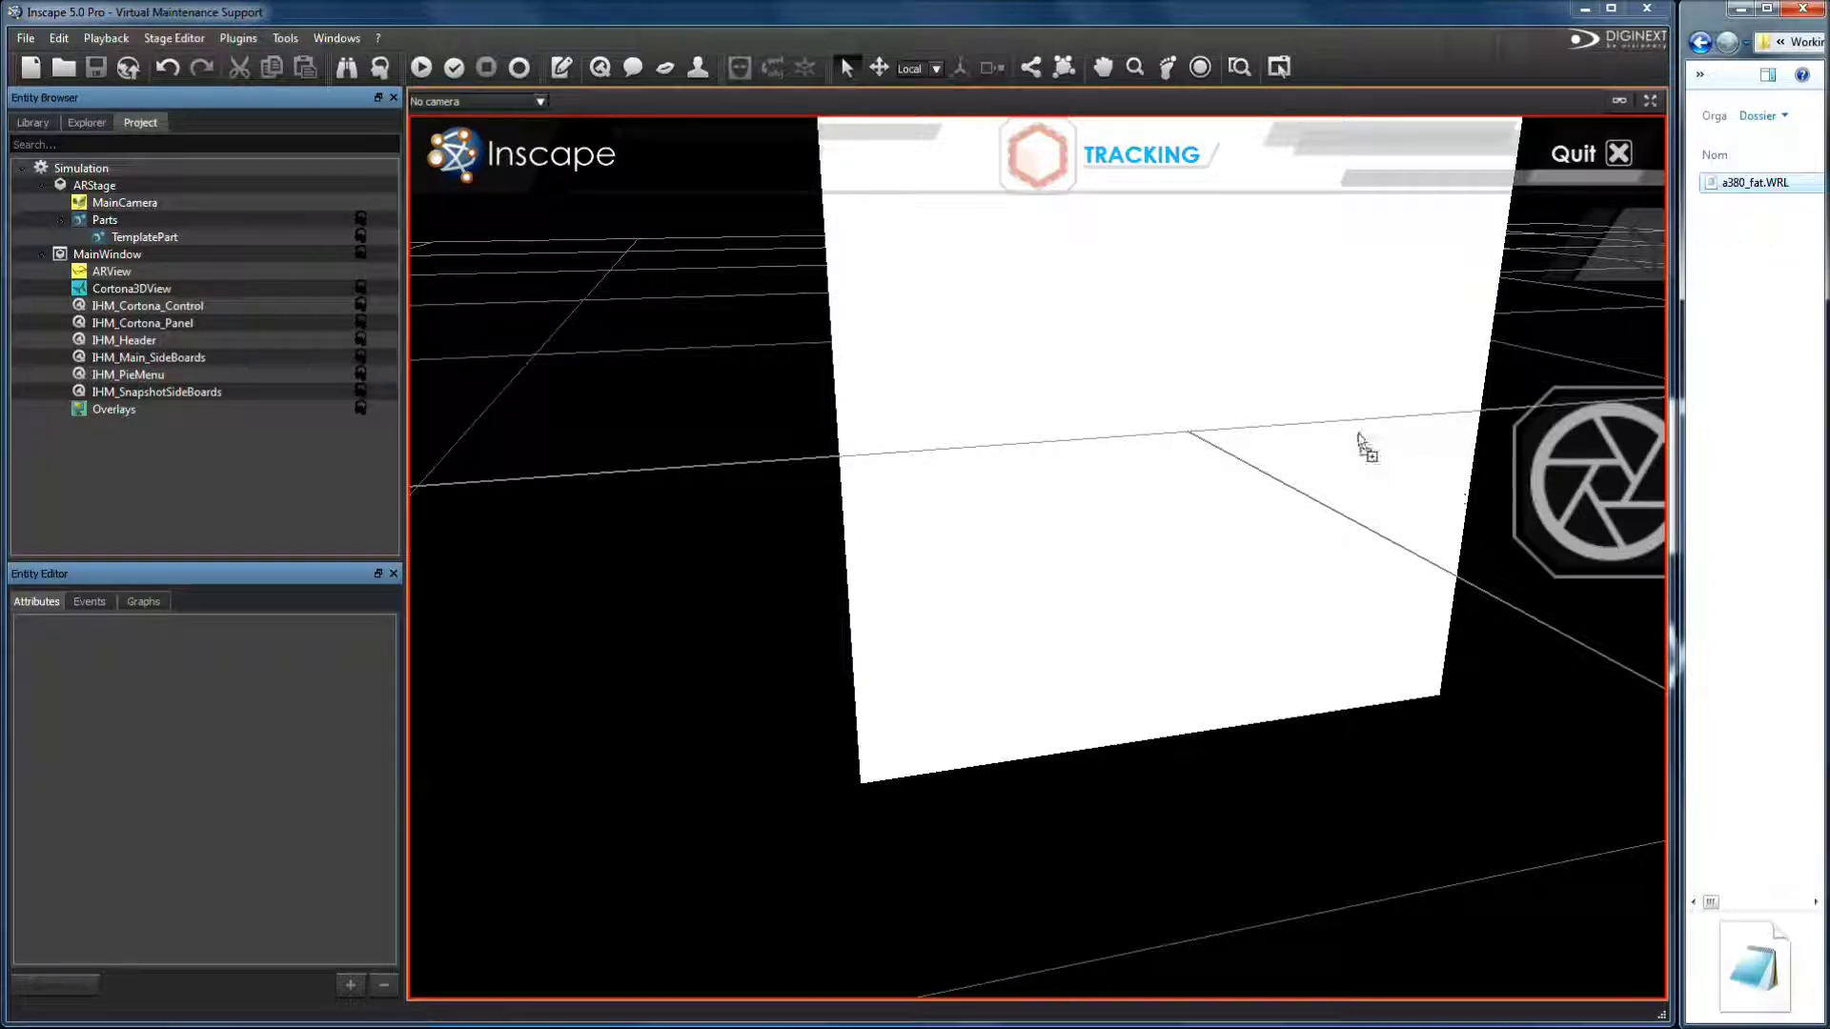
drag(1191, 437, 1192, 436)
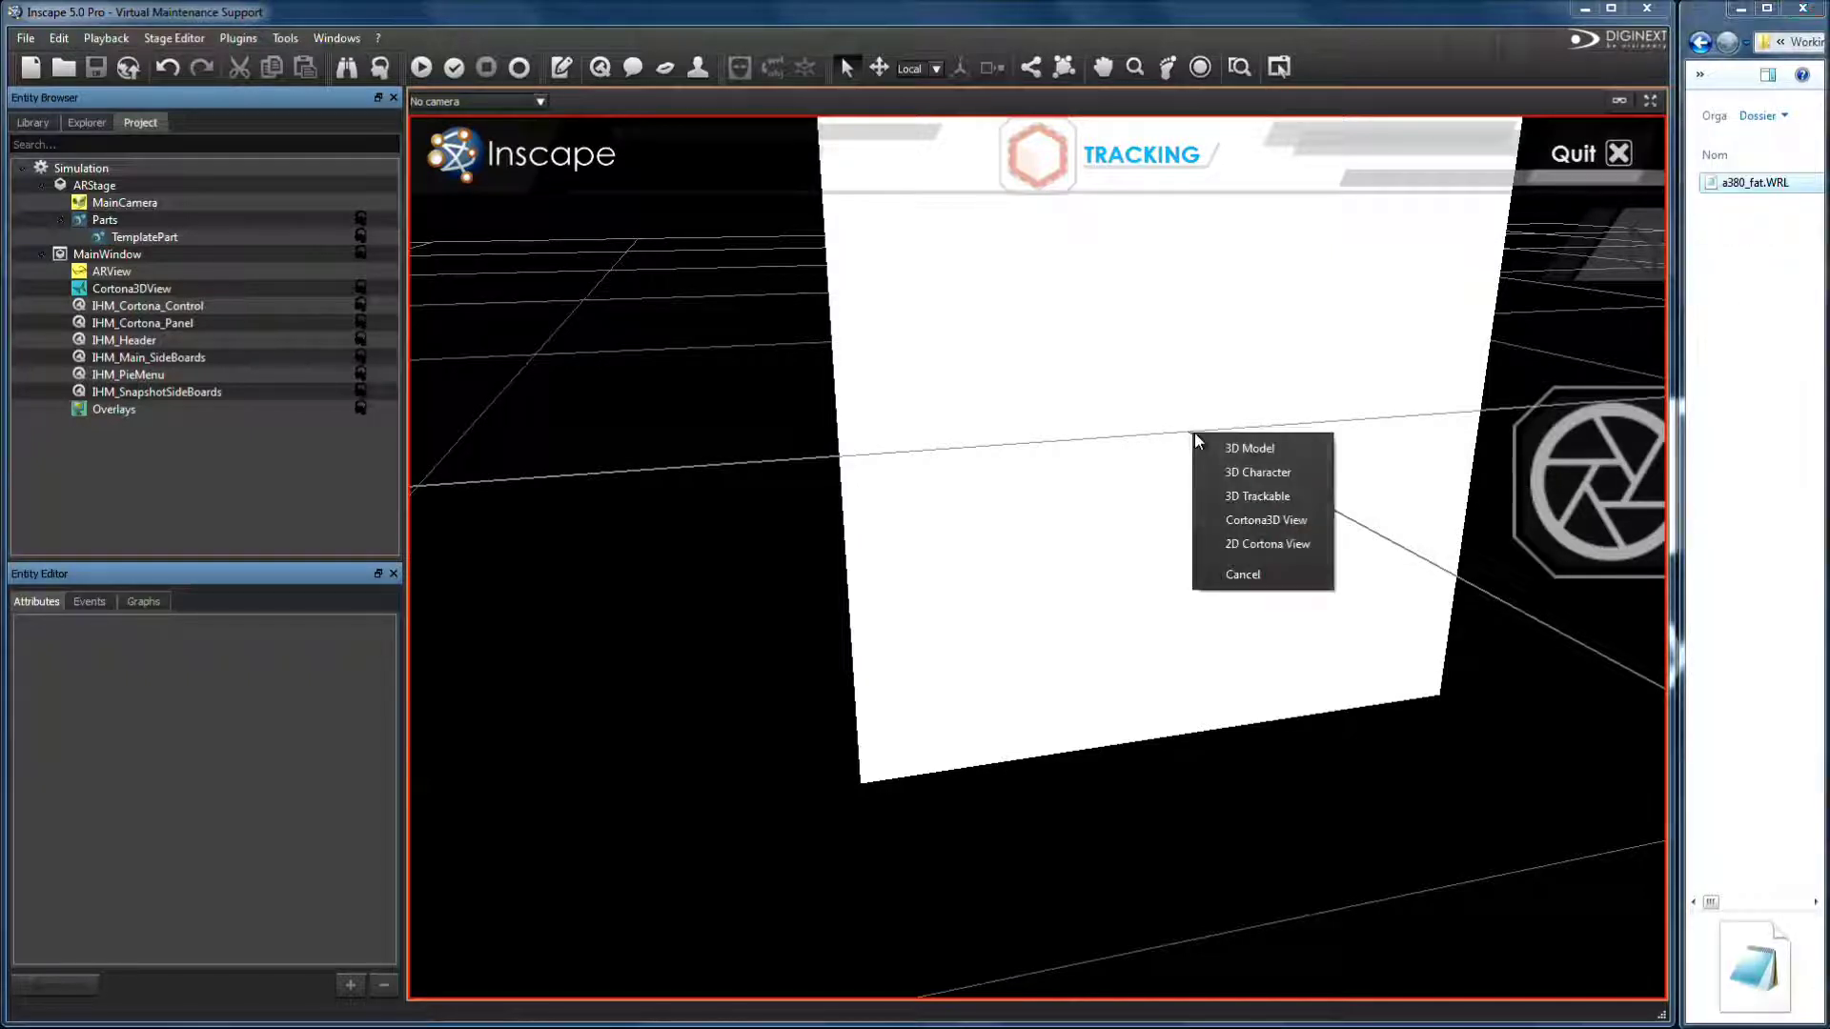
click(1239, 497)
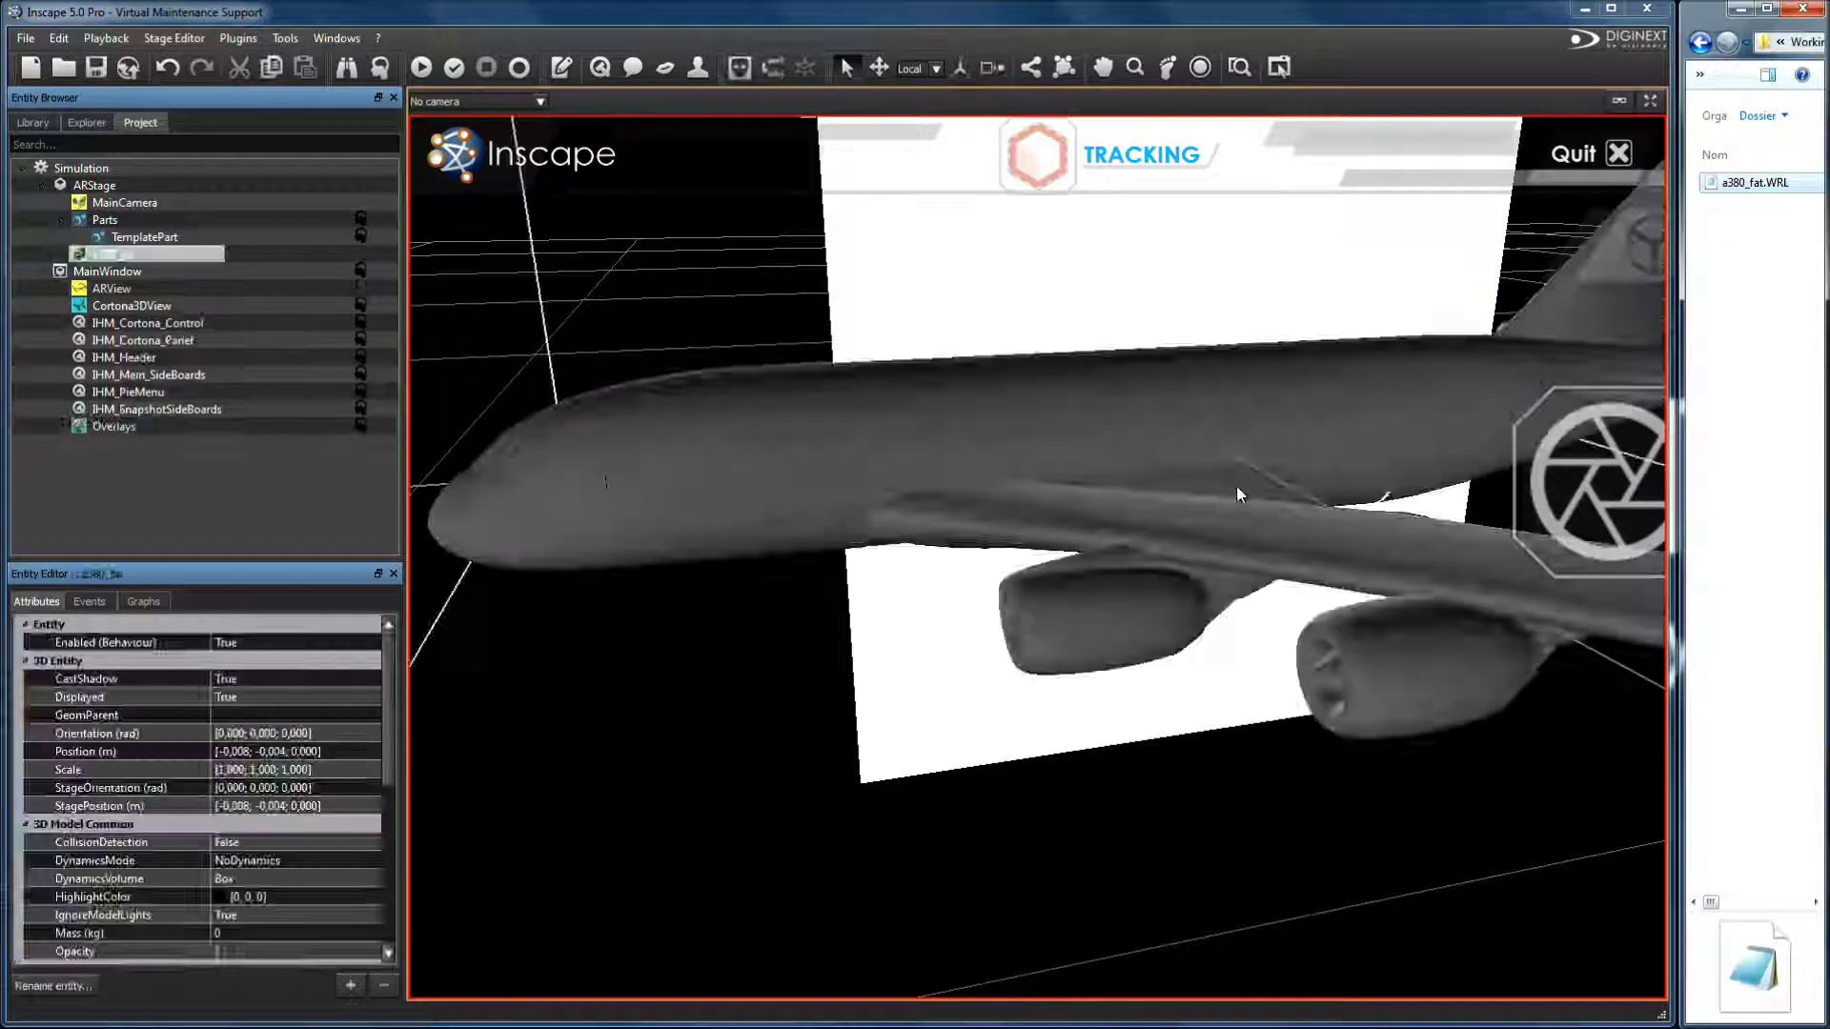
- Set the airplane's Position (m) to 0; 0; 0 in the Entity Editor
click(233, 753)
text(0)
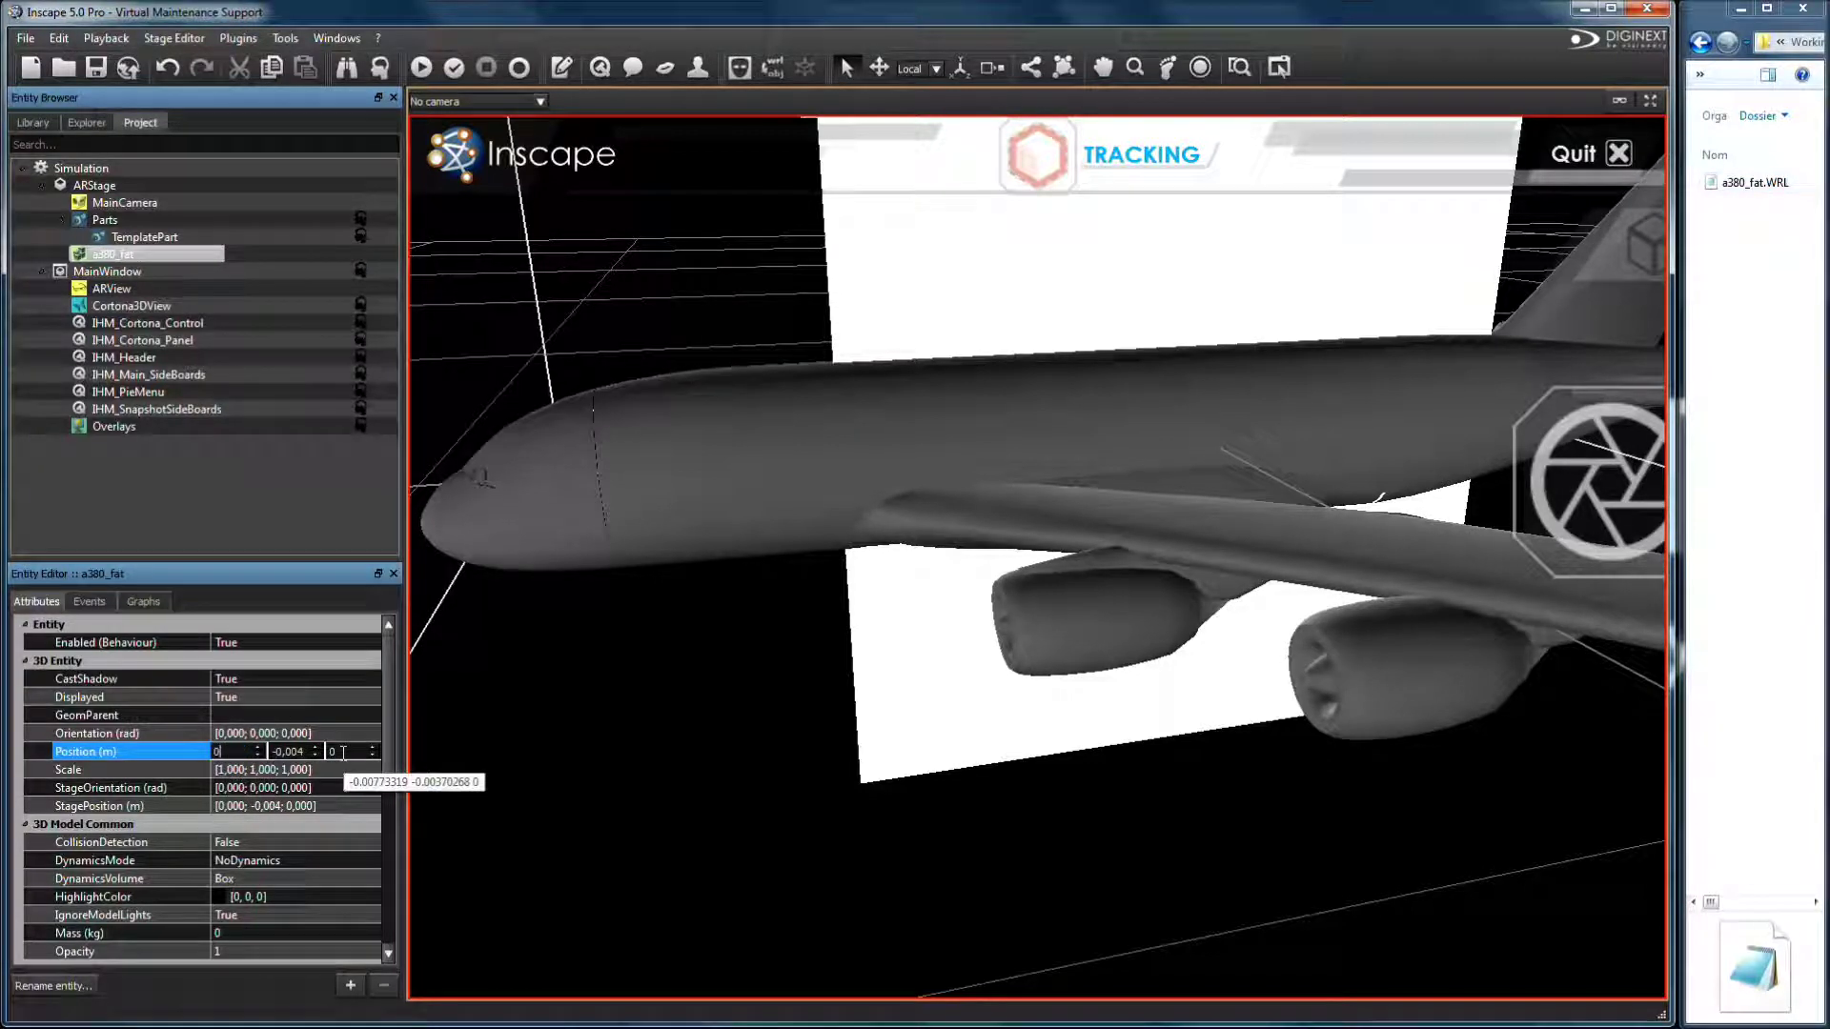
key(Tab)
text(0)
key(Tab)
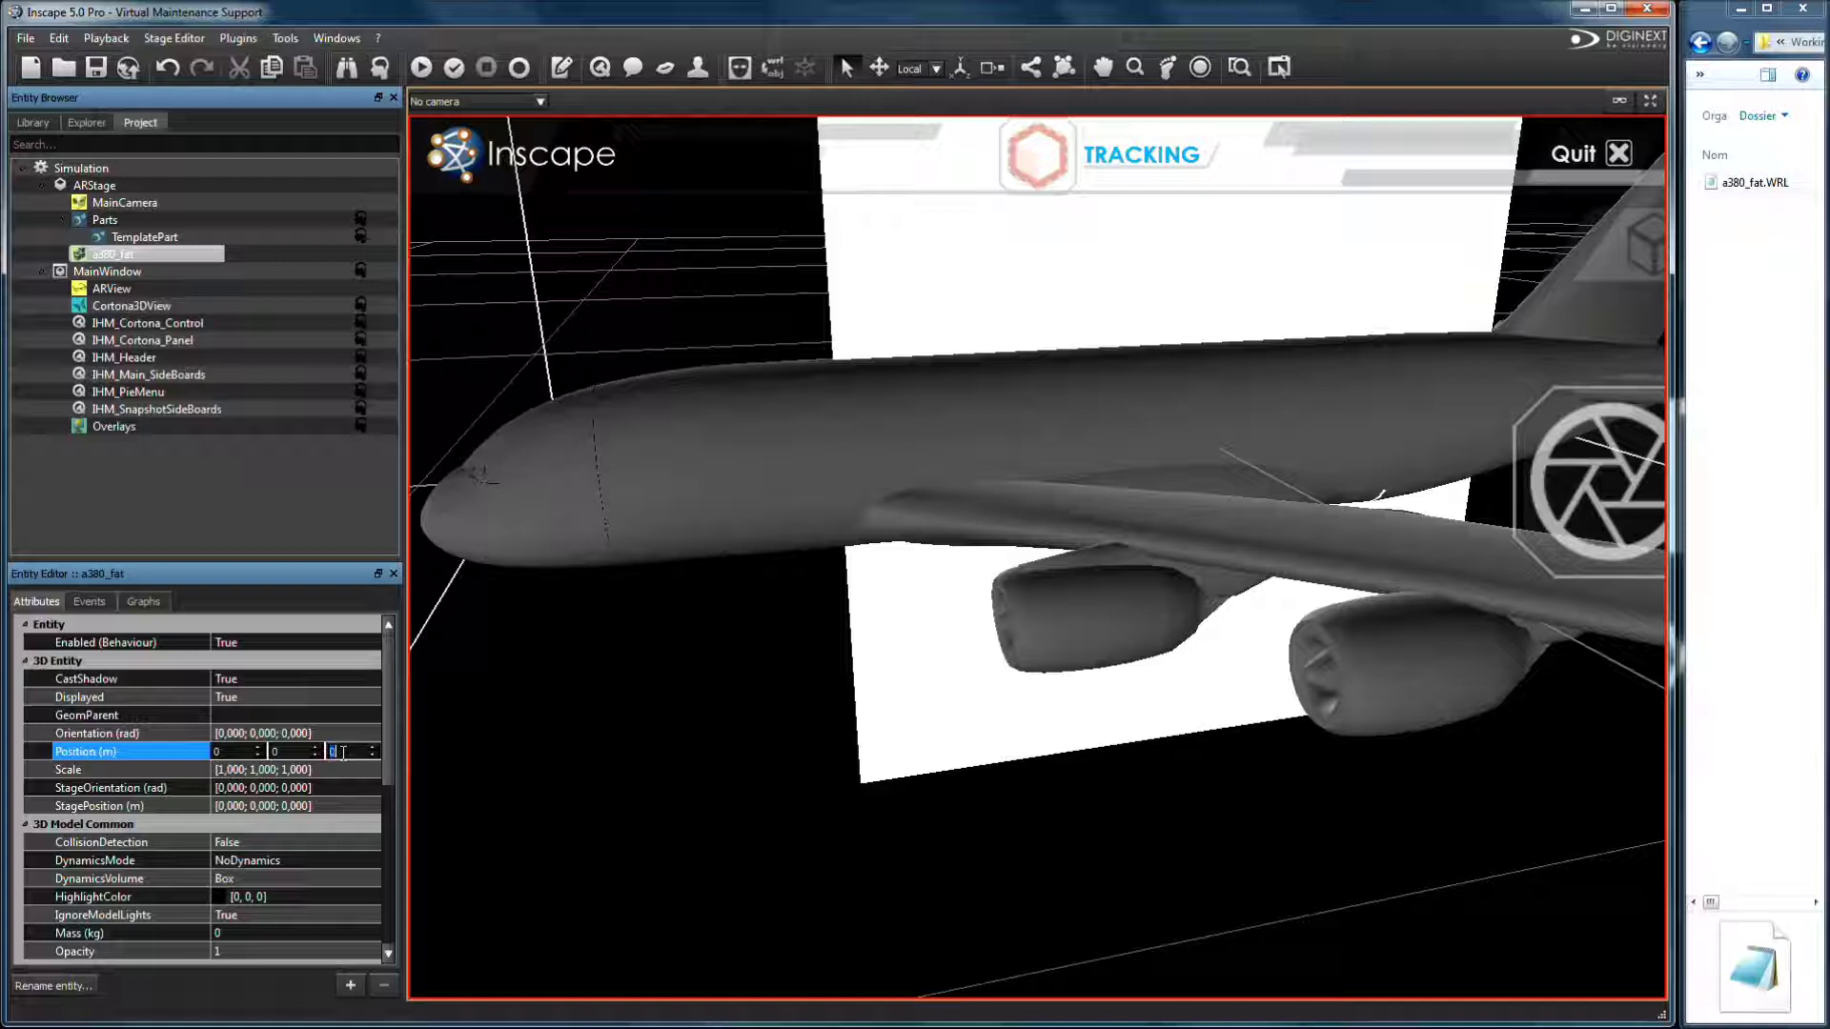
key(Return)
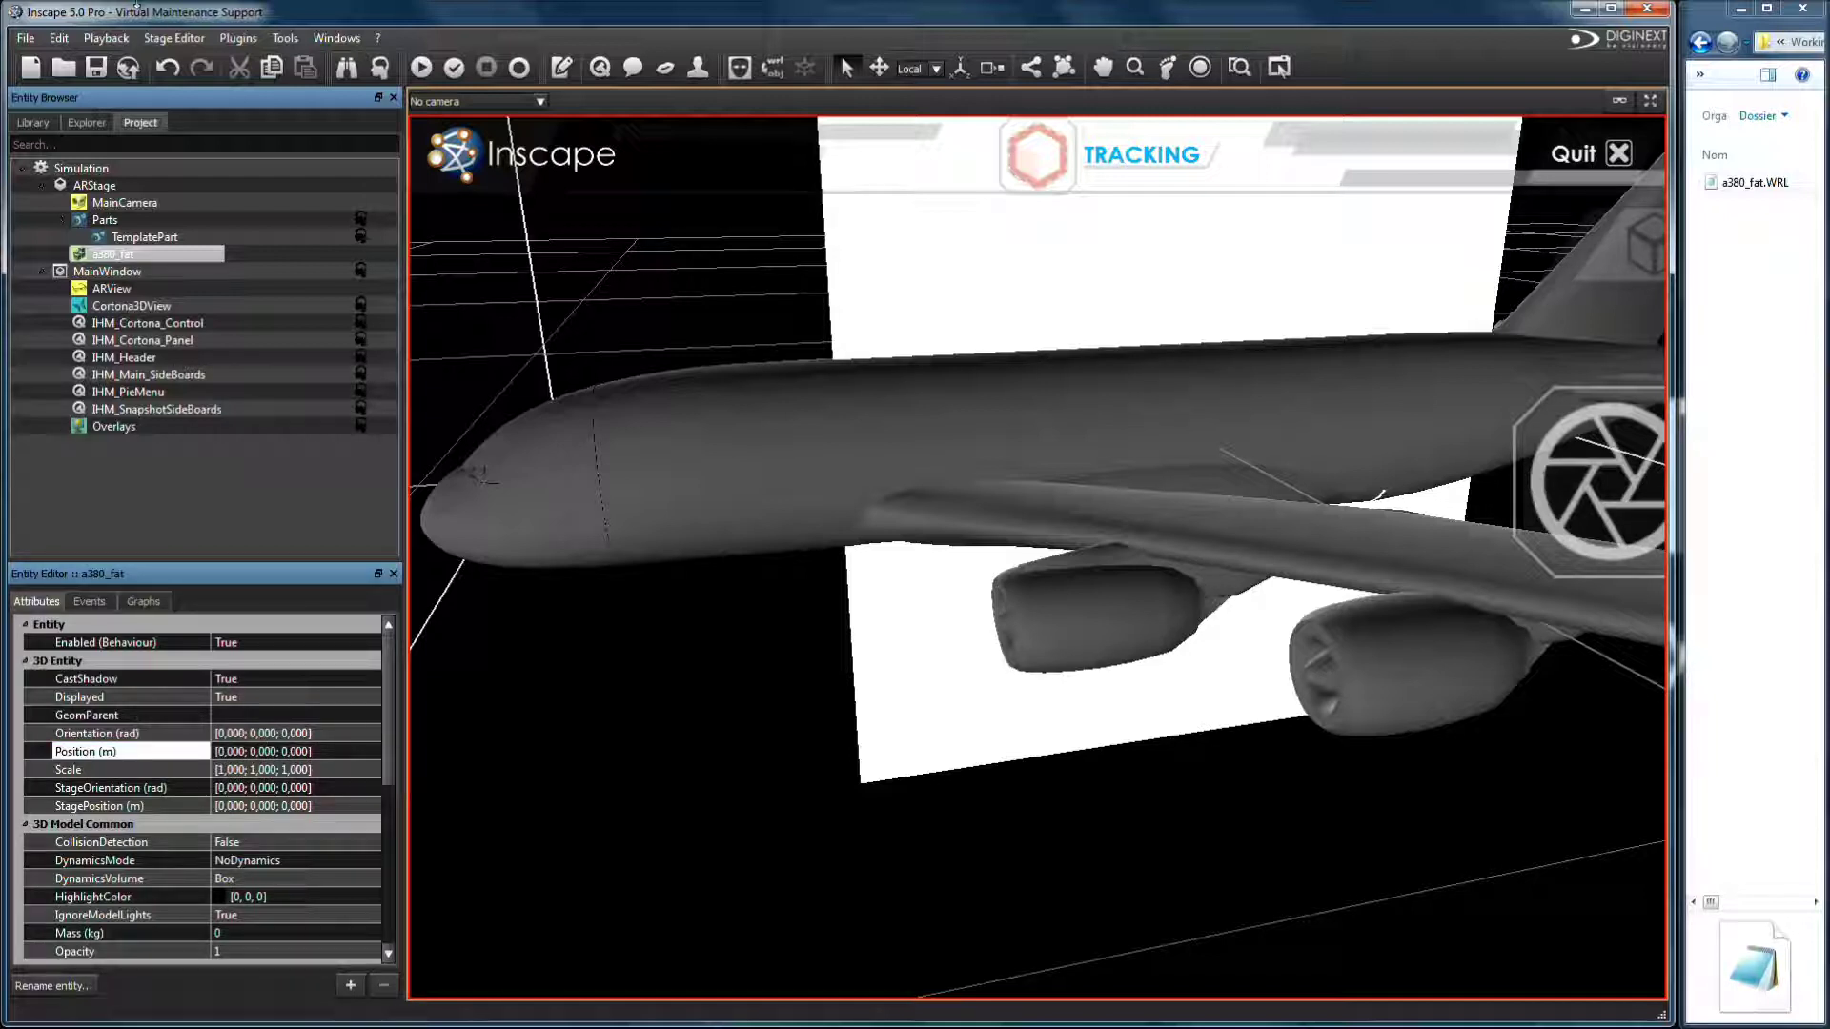
- Save the project, then convert a380_fat.WRL to OBJ and dismiss the success message
click(95, 67)
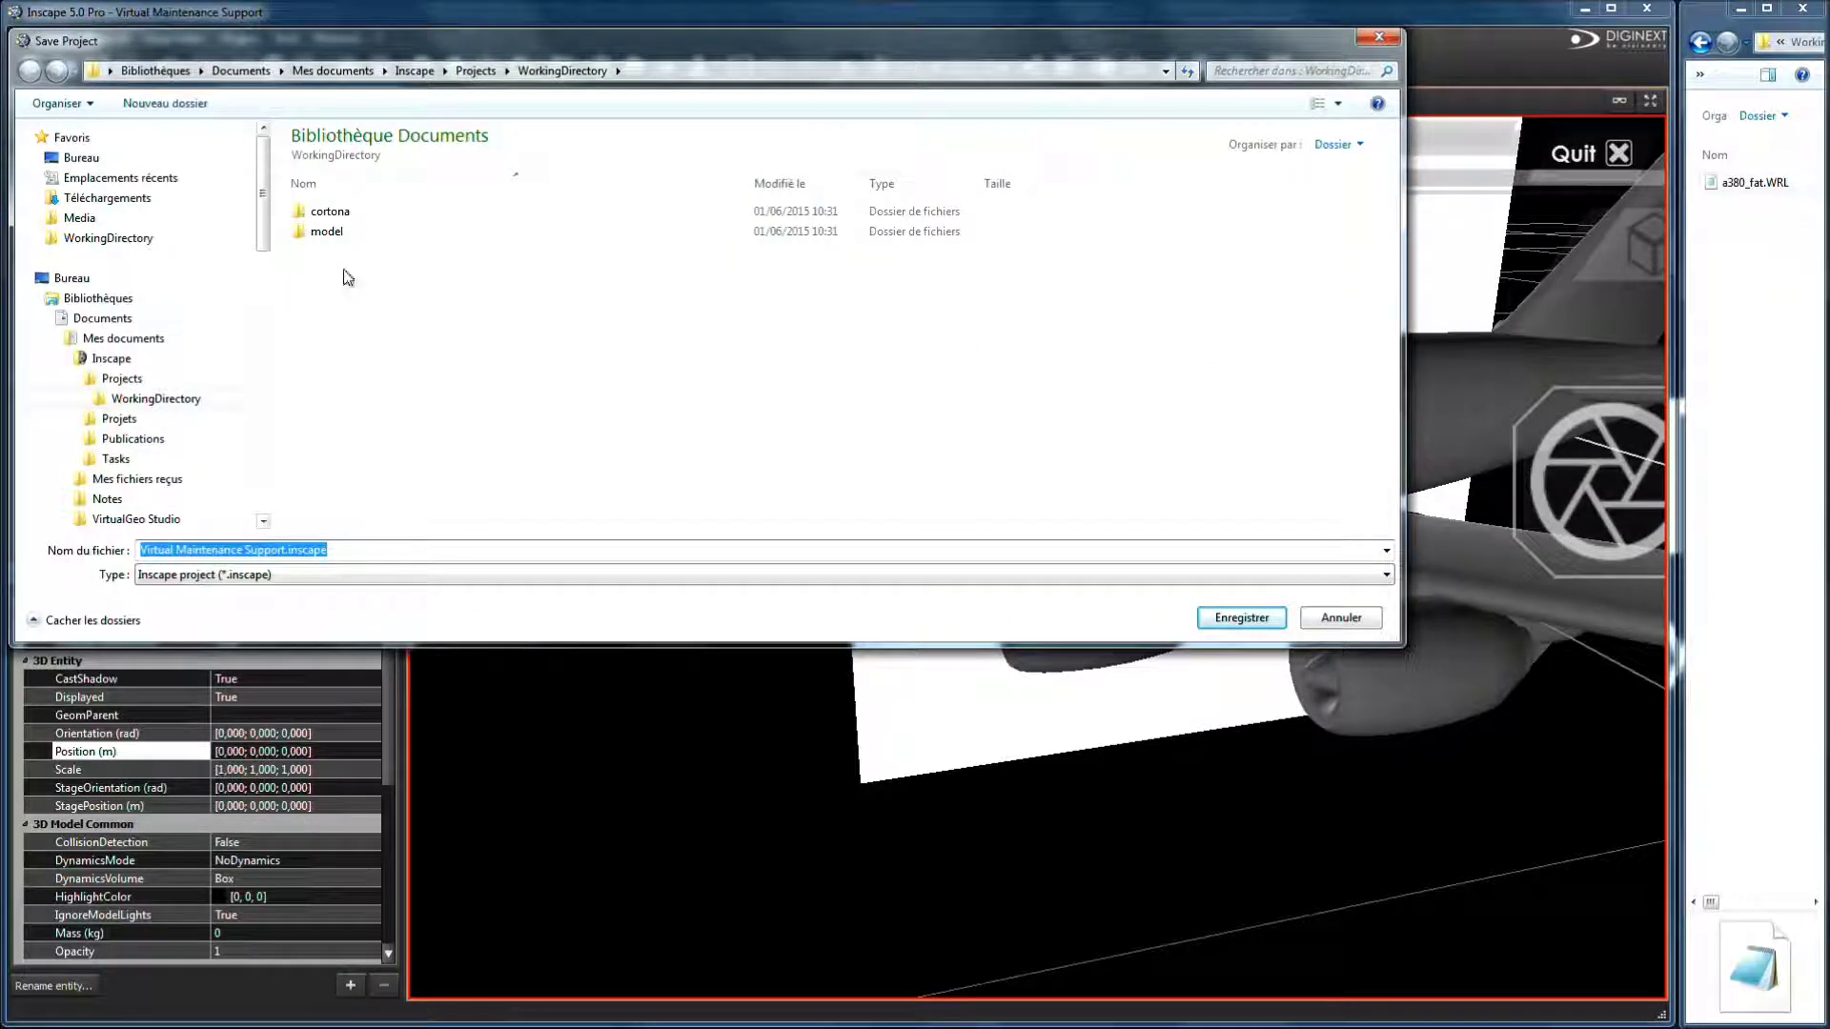
click(1241, 618)
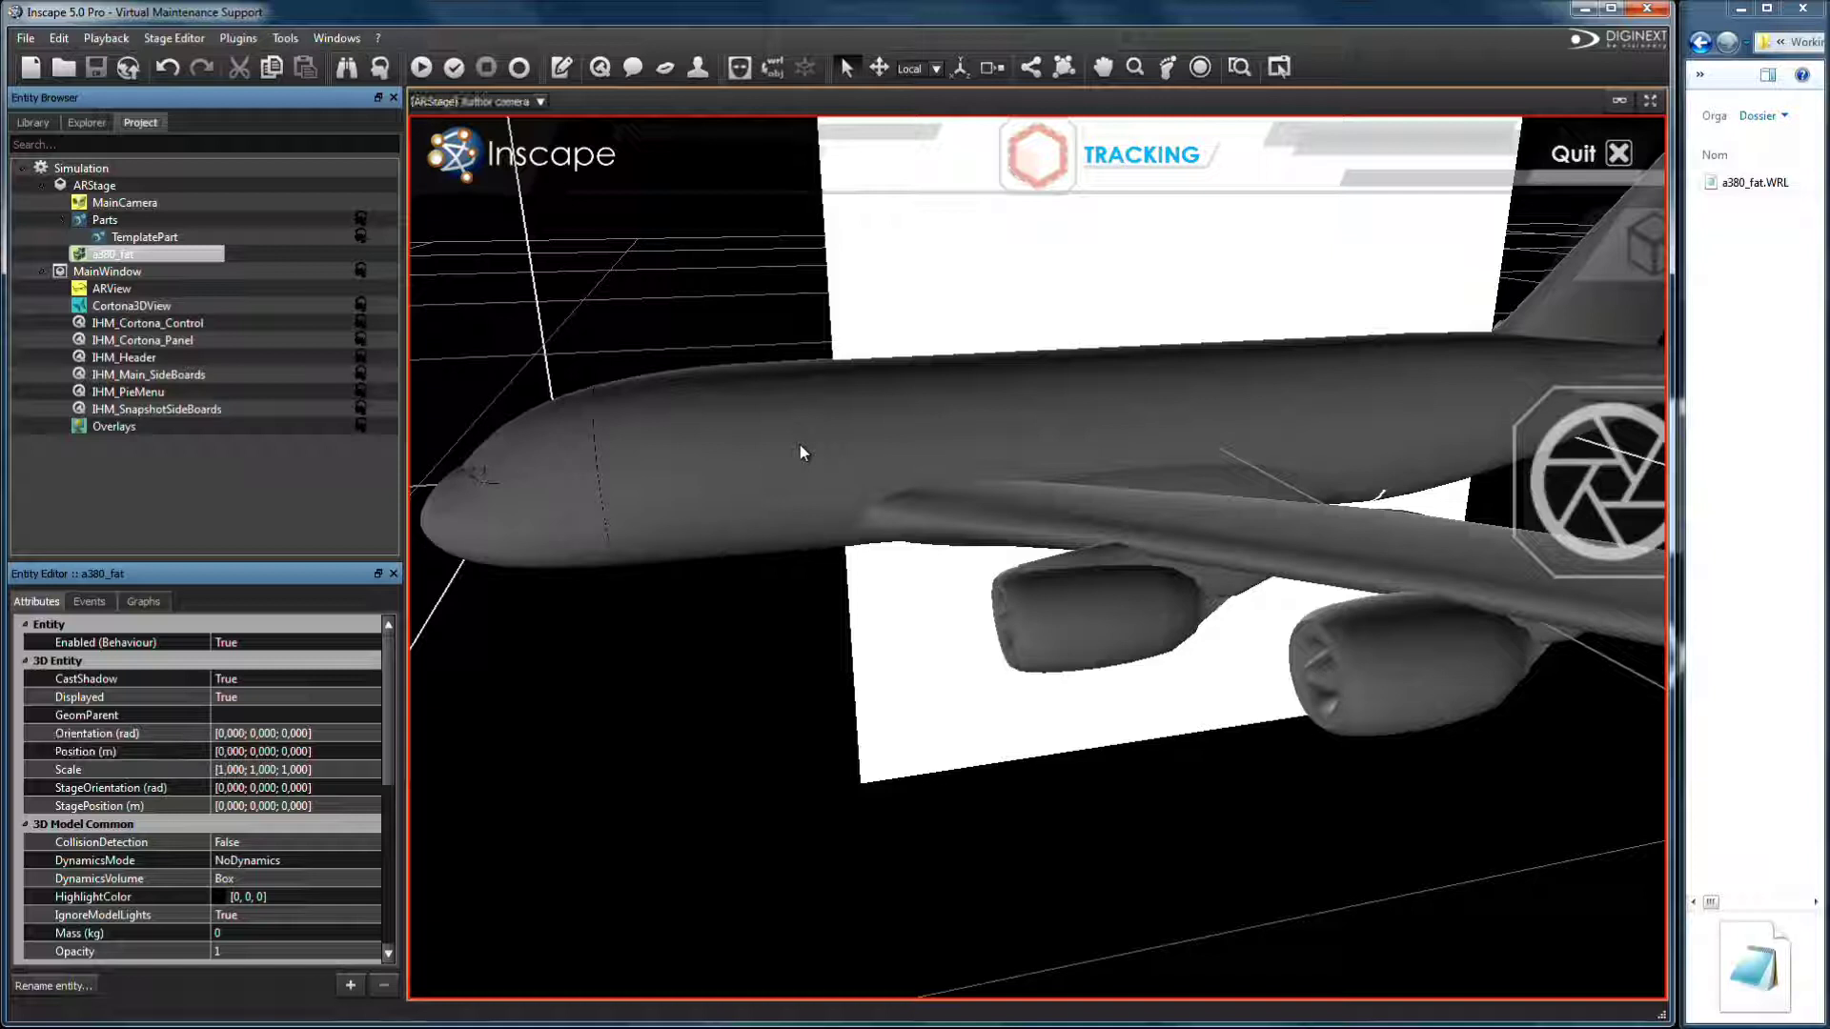
click(771, 65)
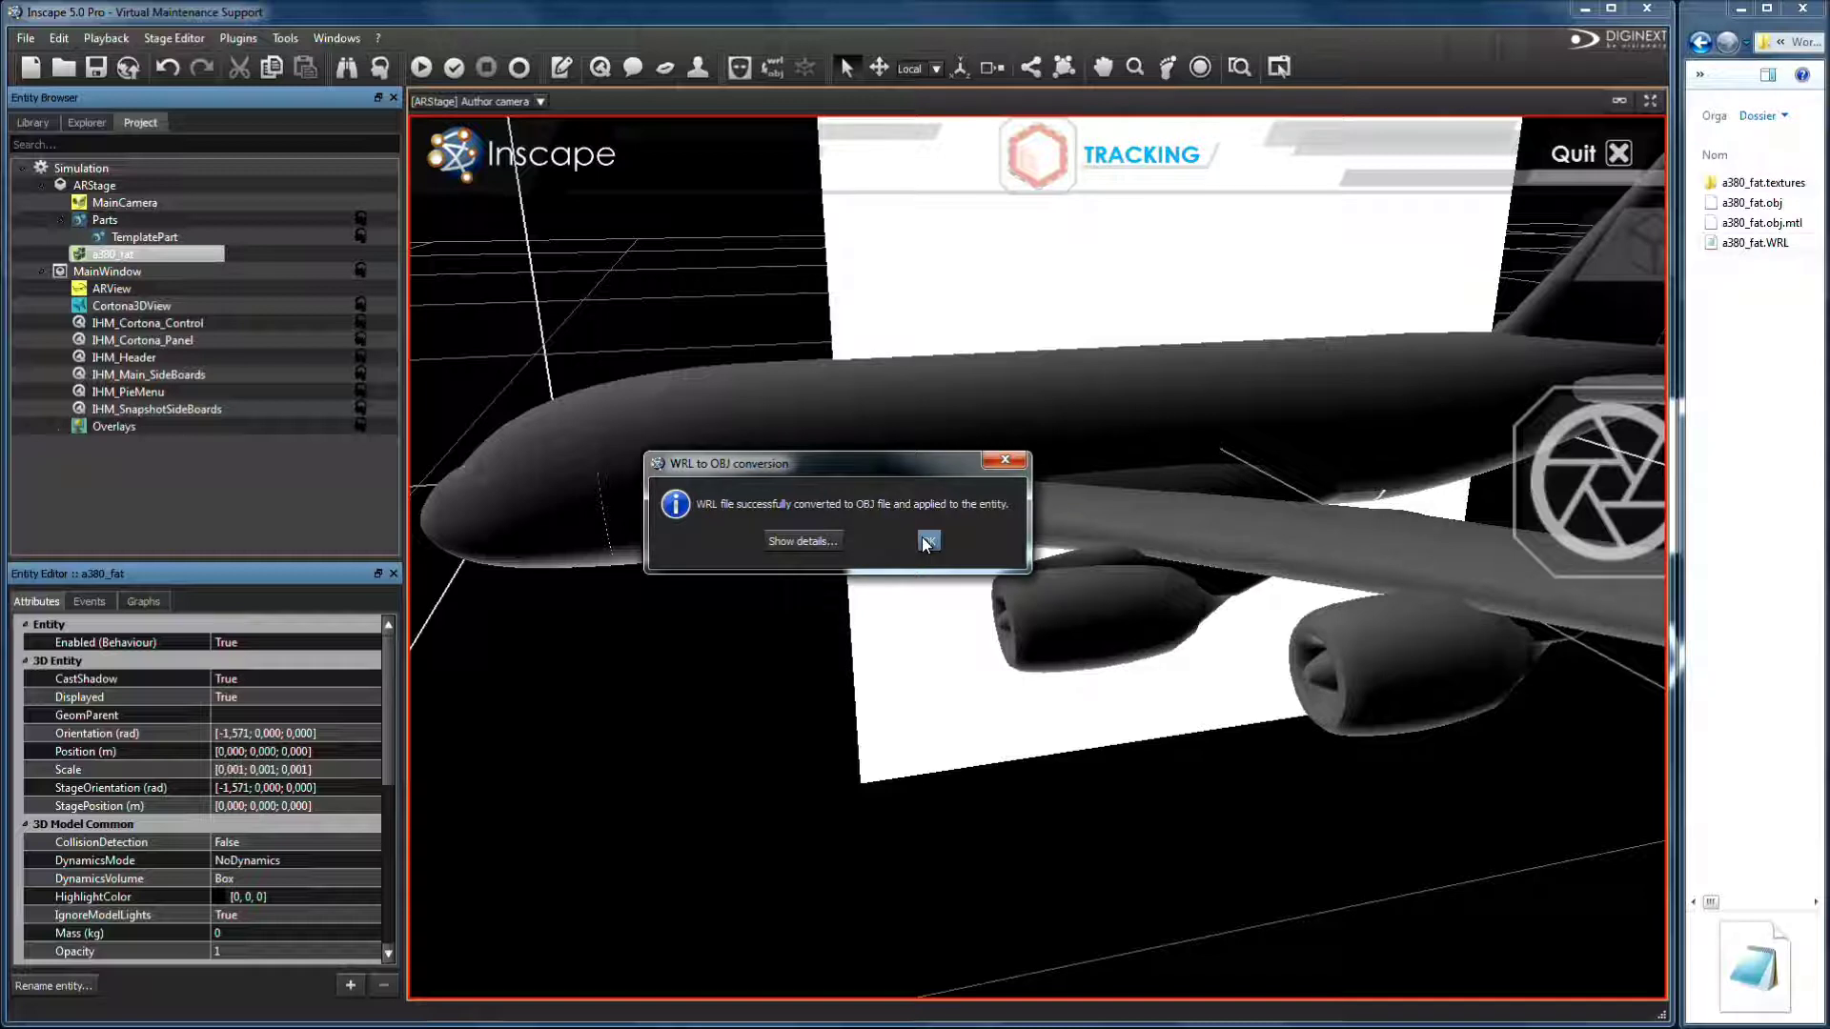
click(923, 537)
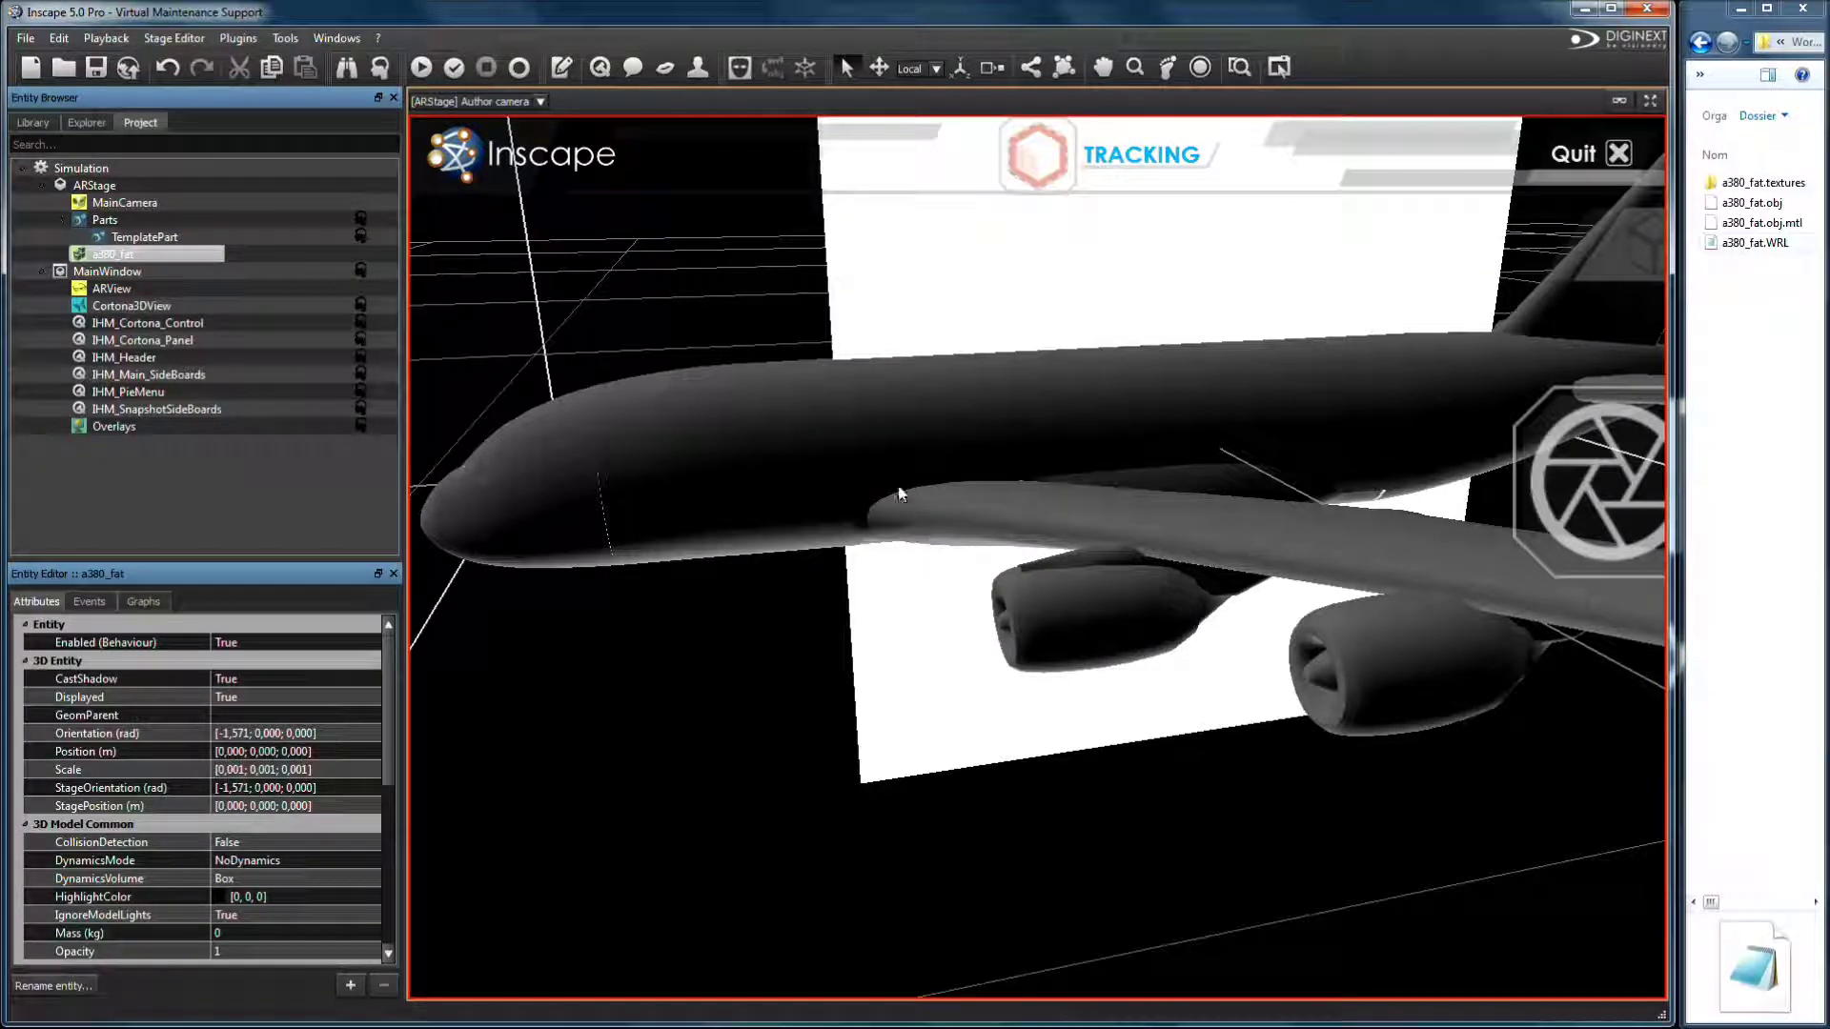
- In the Edge Configuration Tool, set a top-down initial viewpoint of the A380 and continue
click(805, 67)
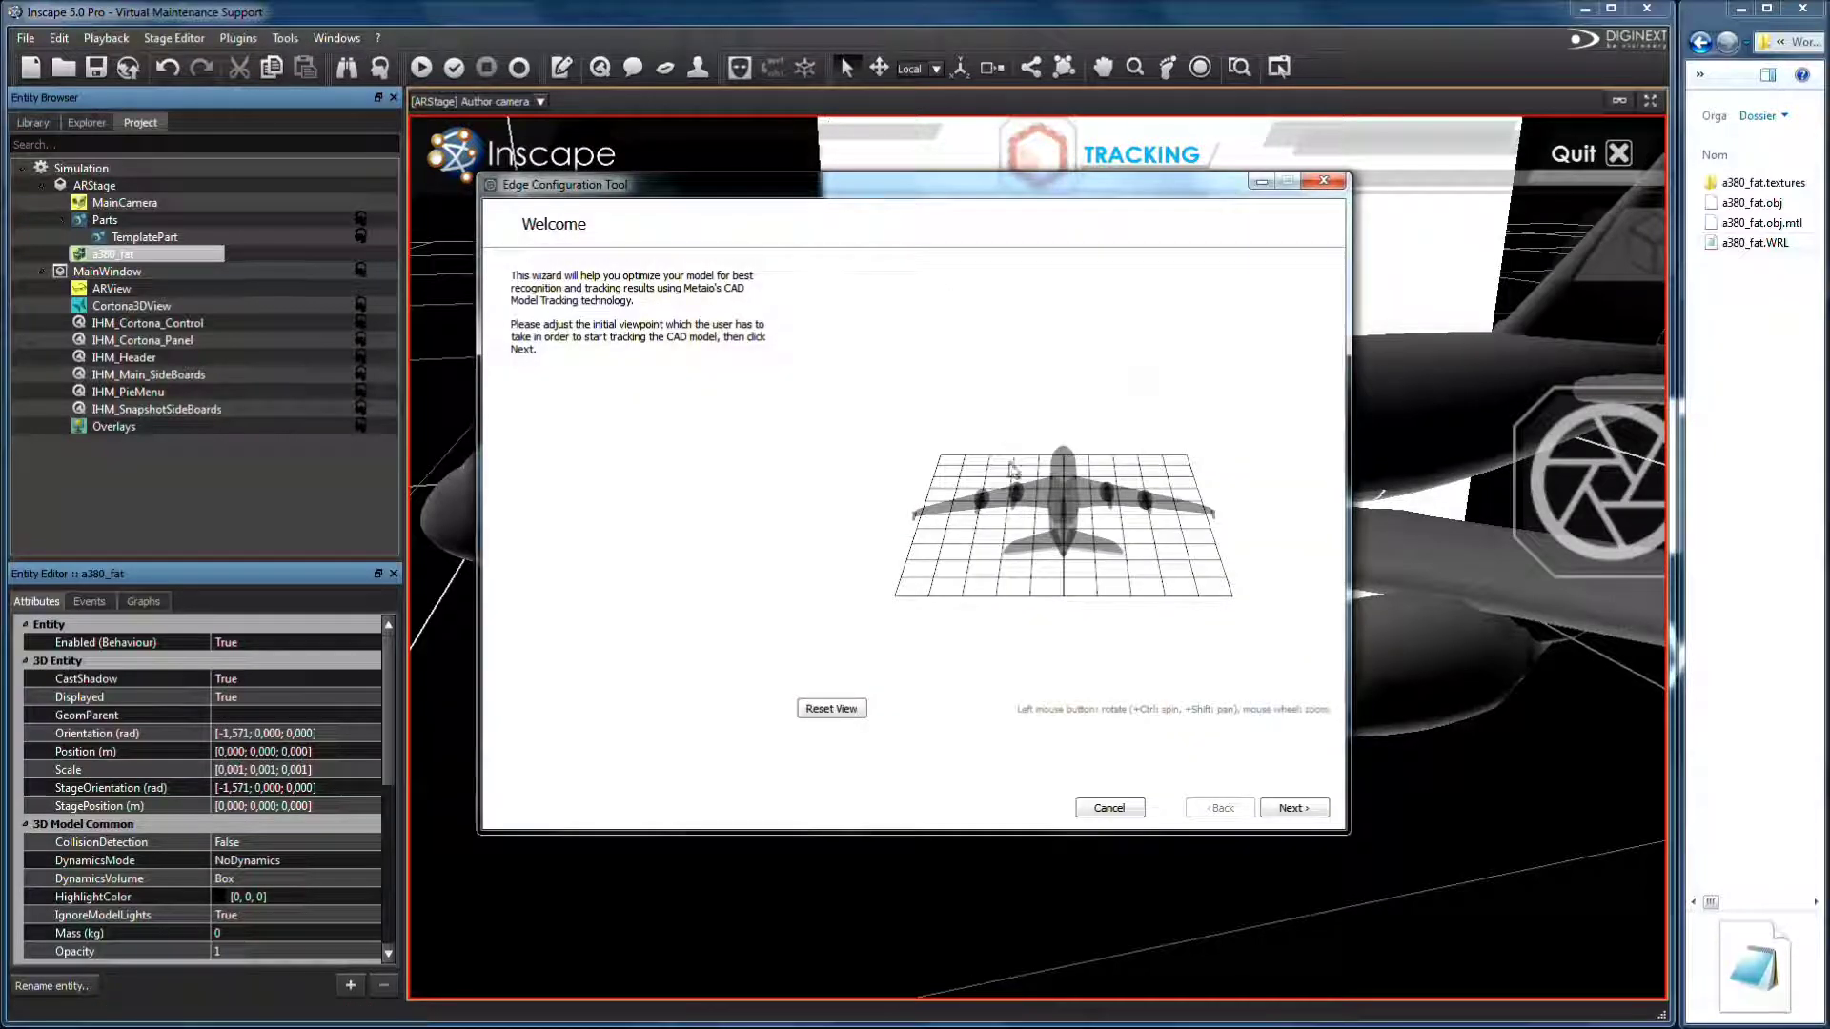
drag(1030, 522, 1066, 535)
scroll(1064, 488, up, 3)
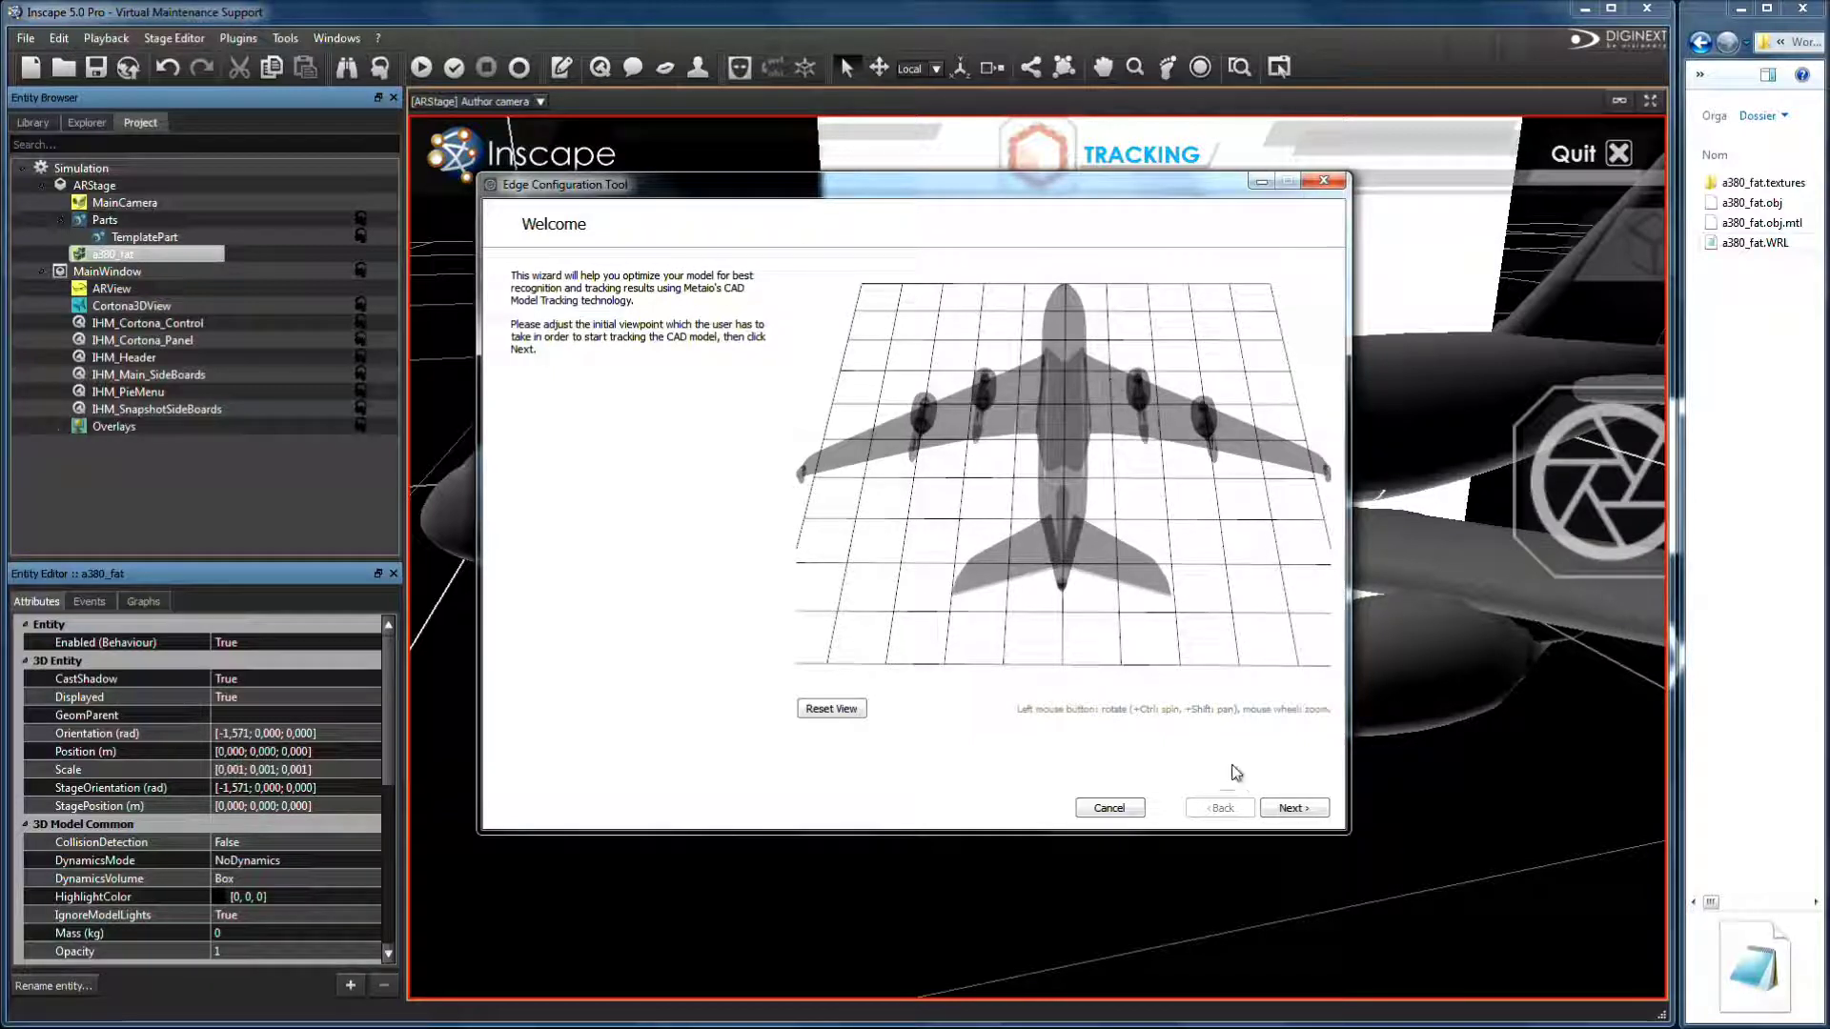
click(1289, 808)
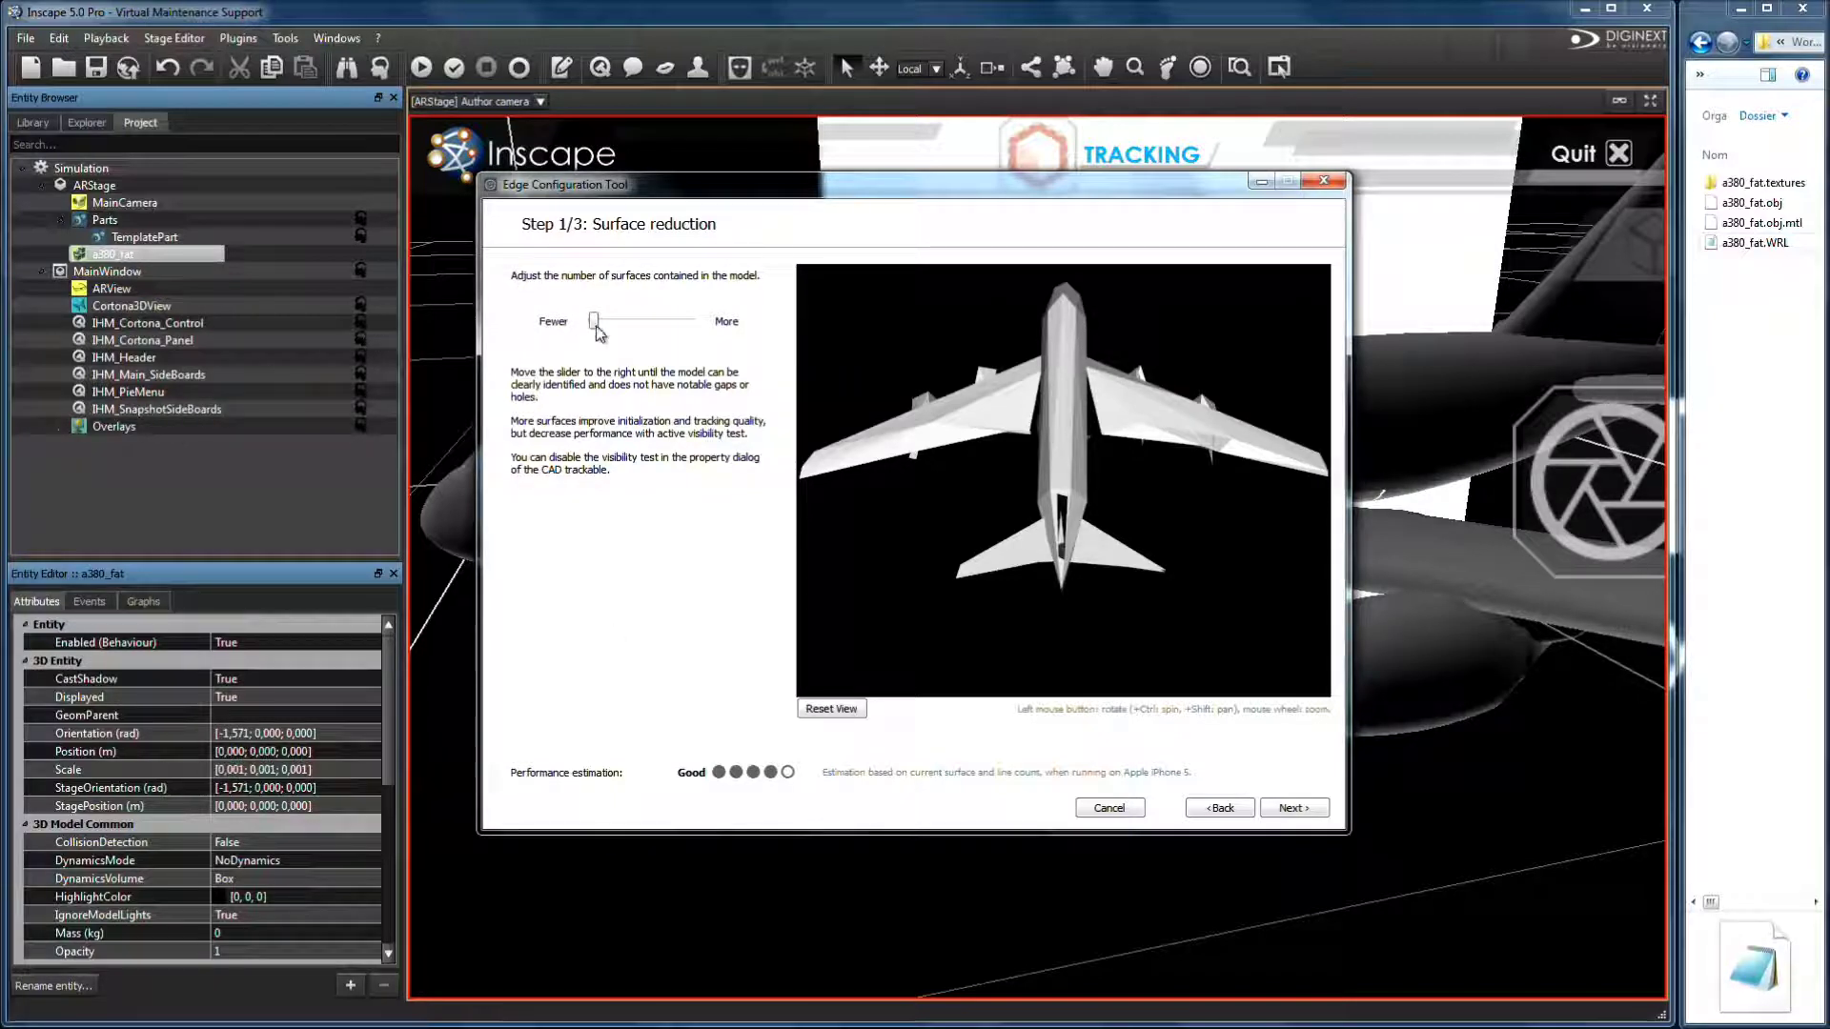
- Raise the surface count, then thin the edge lines toward Sparse, advancing to Finish
drag(600, 329, 617, 339)
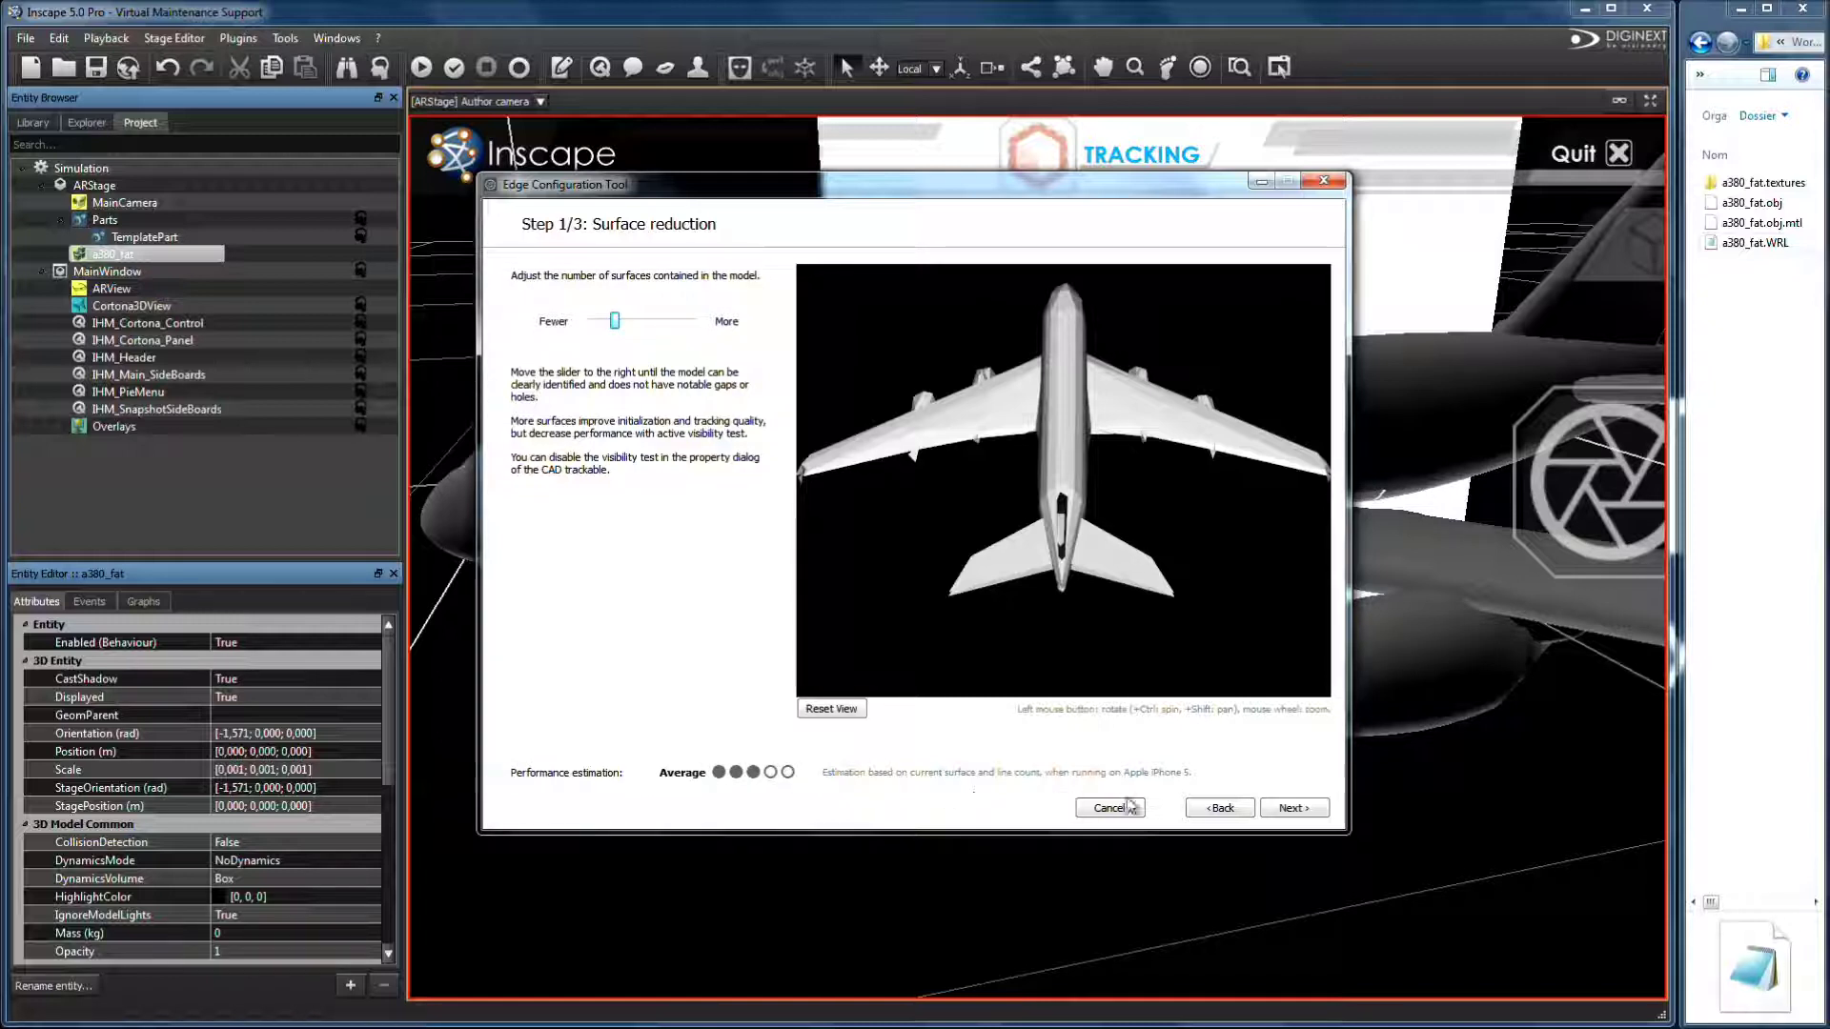
click(1292, 808)
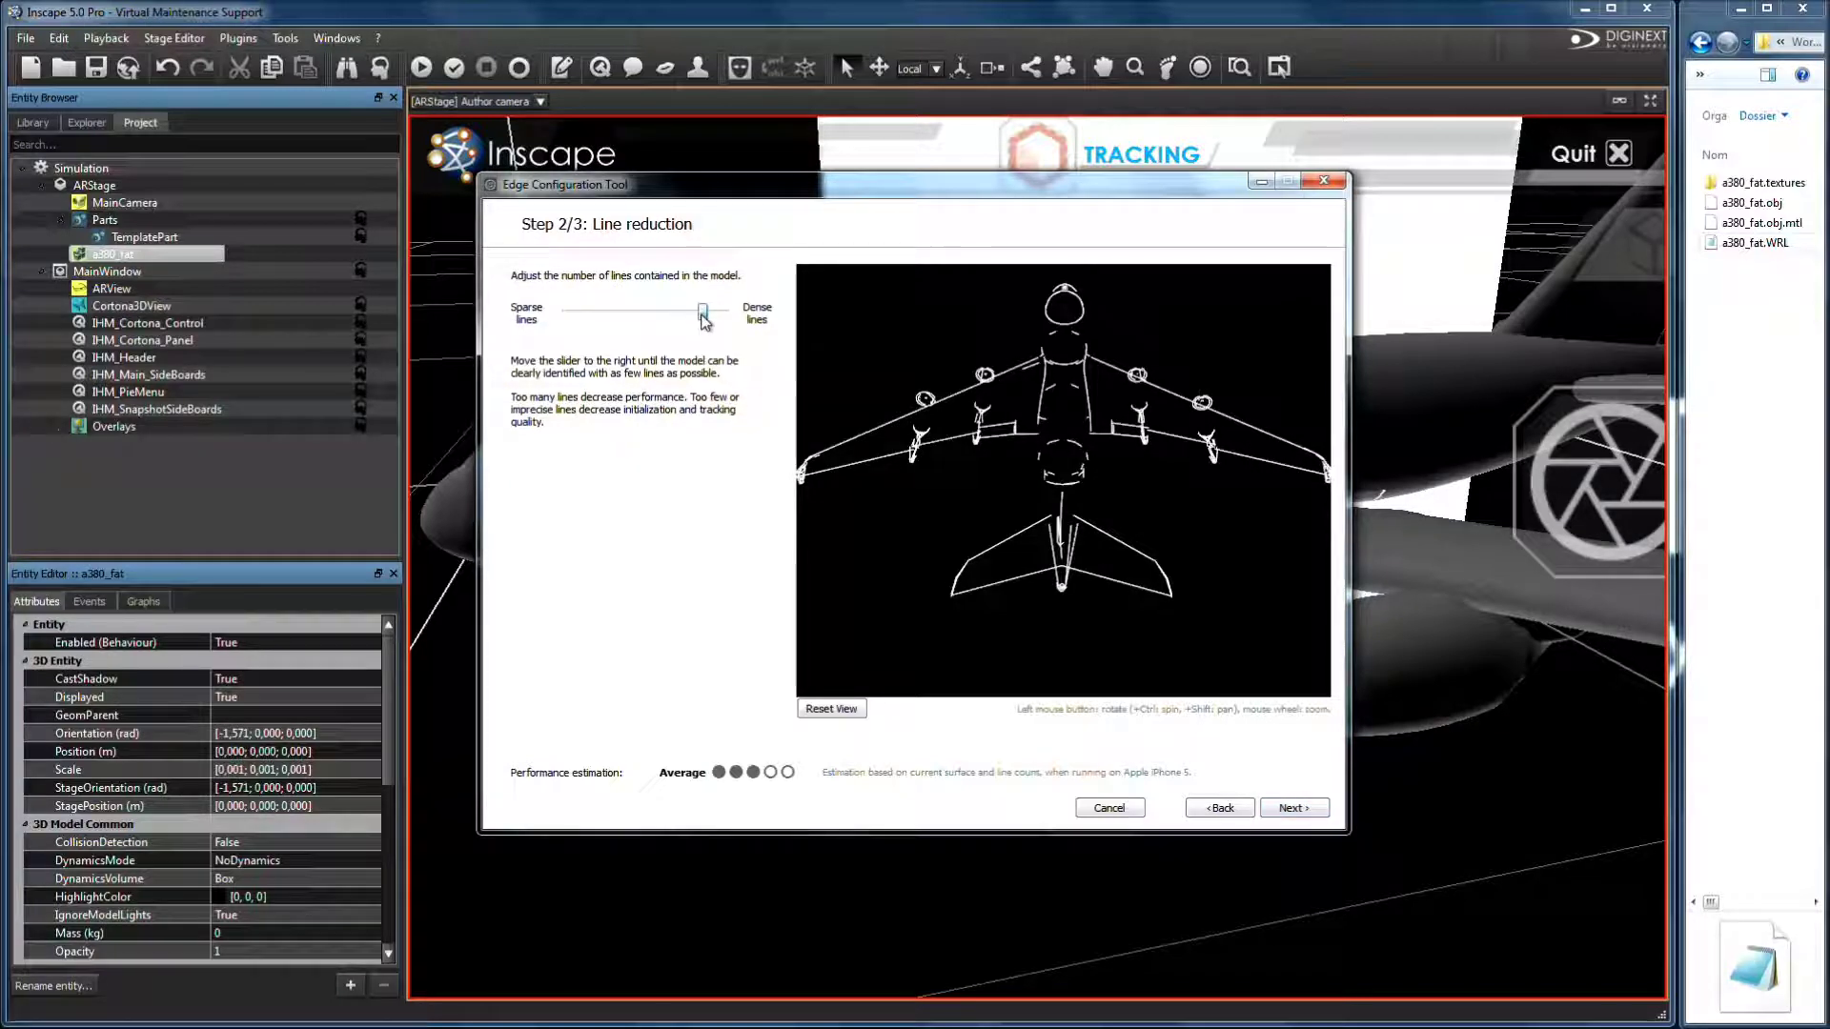
drag(704, 318, 568, 334)
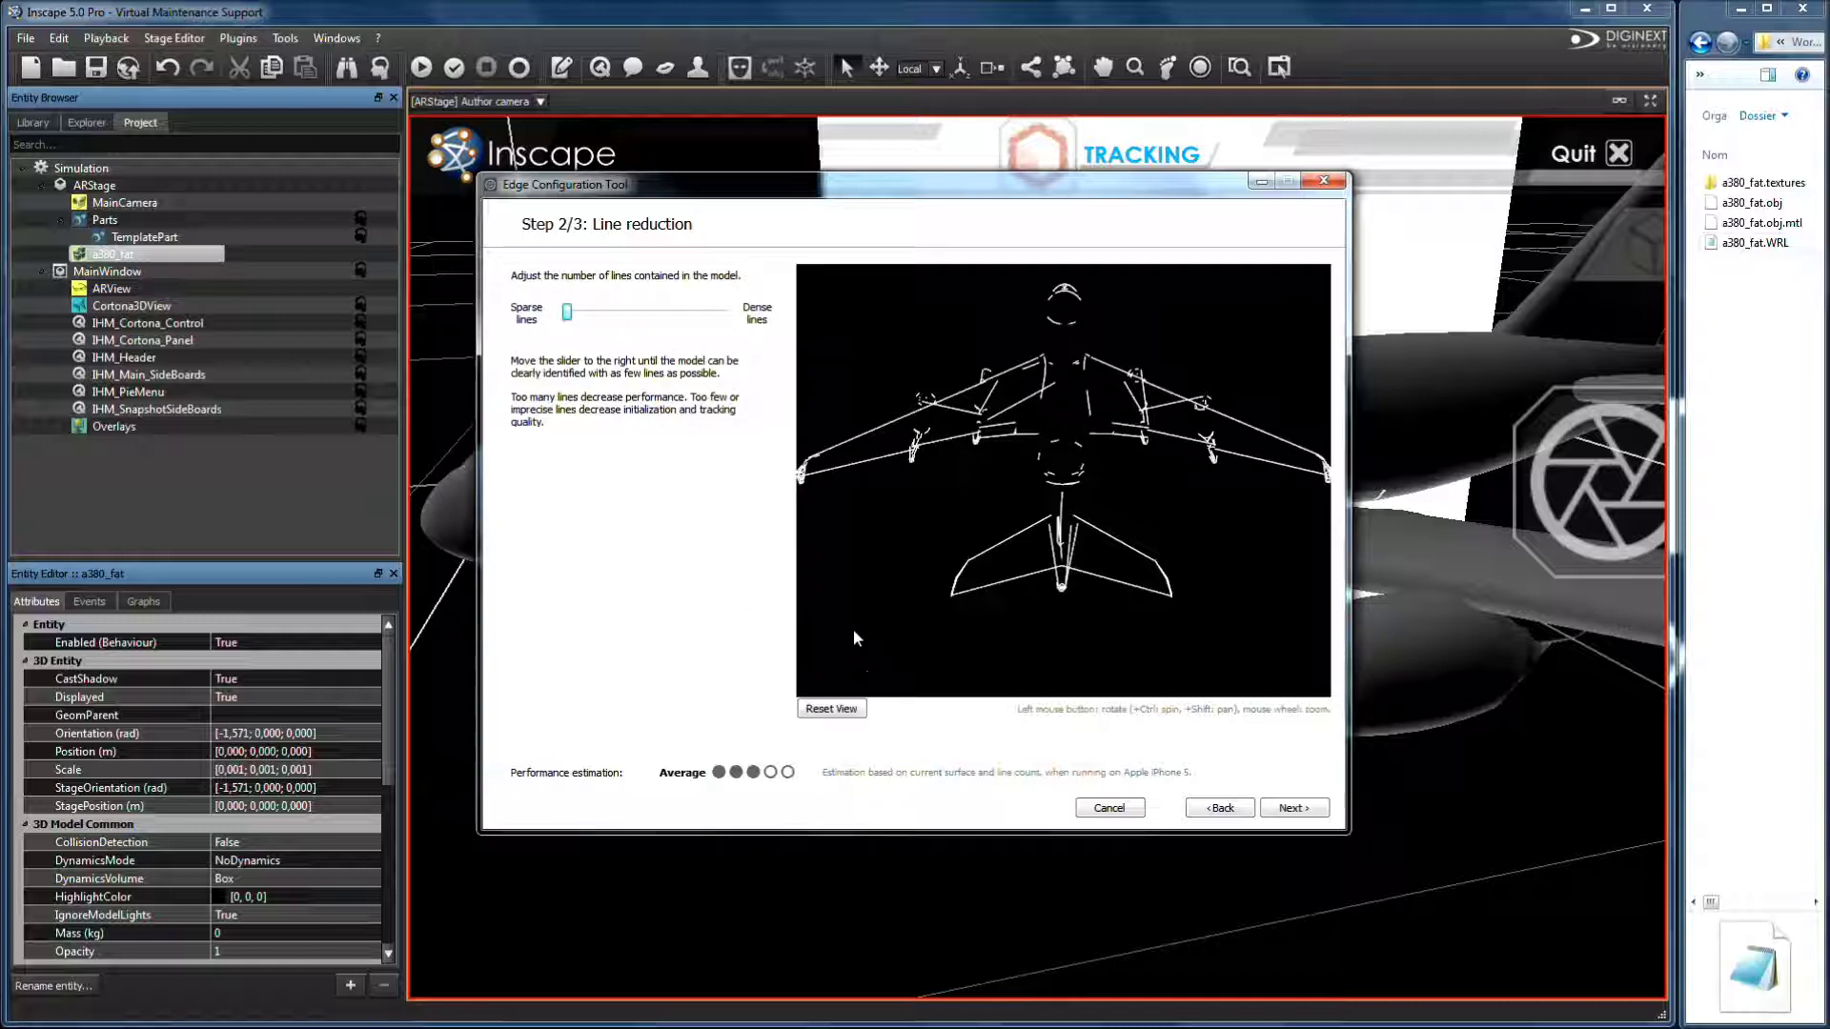
click(1294, 808)
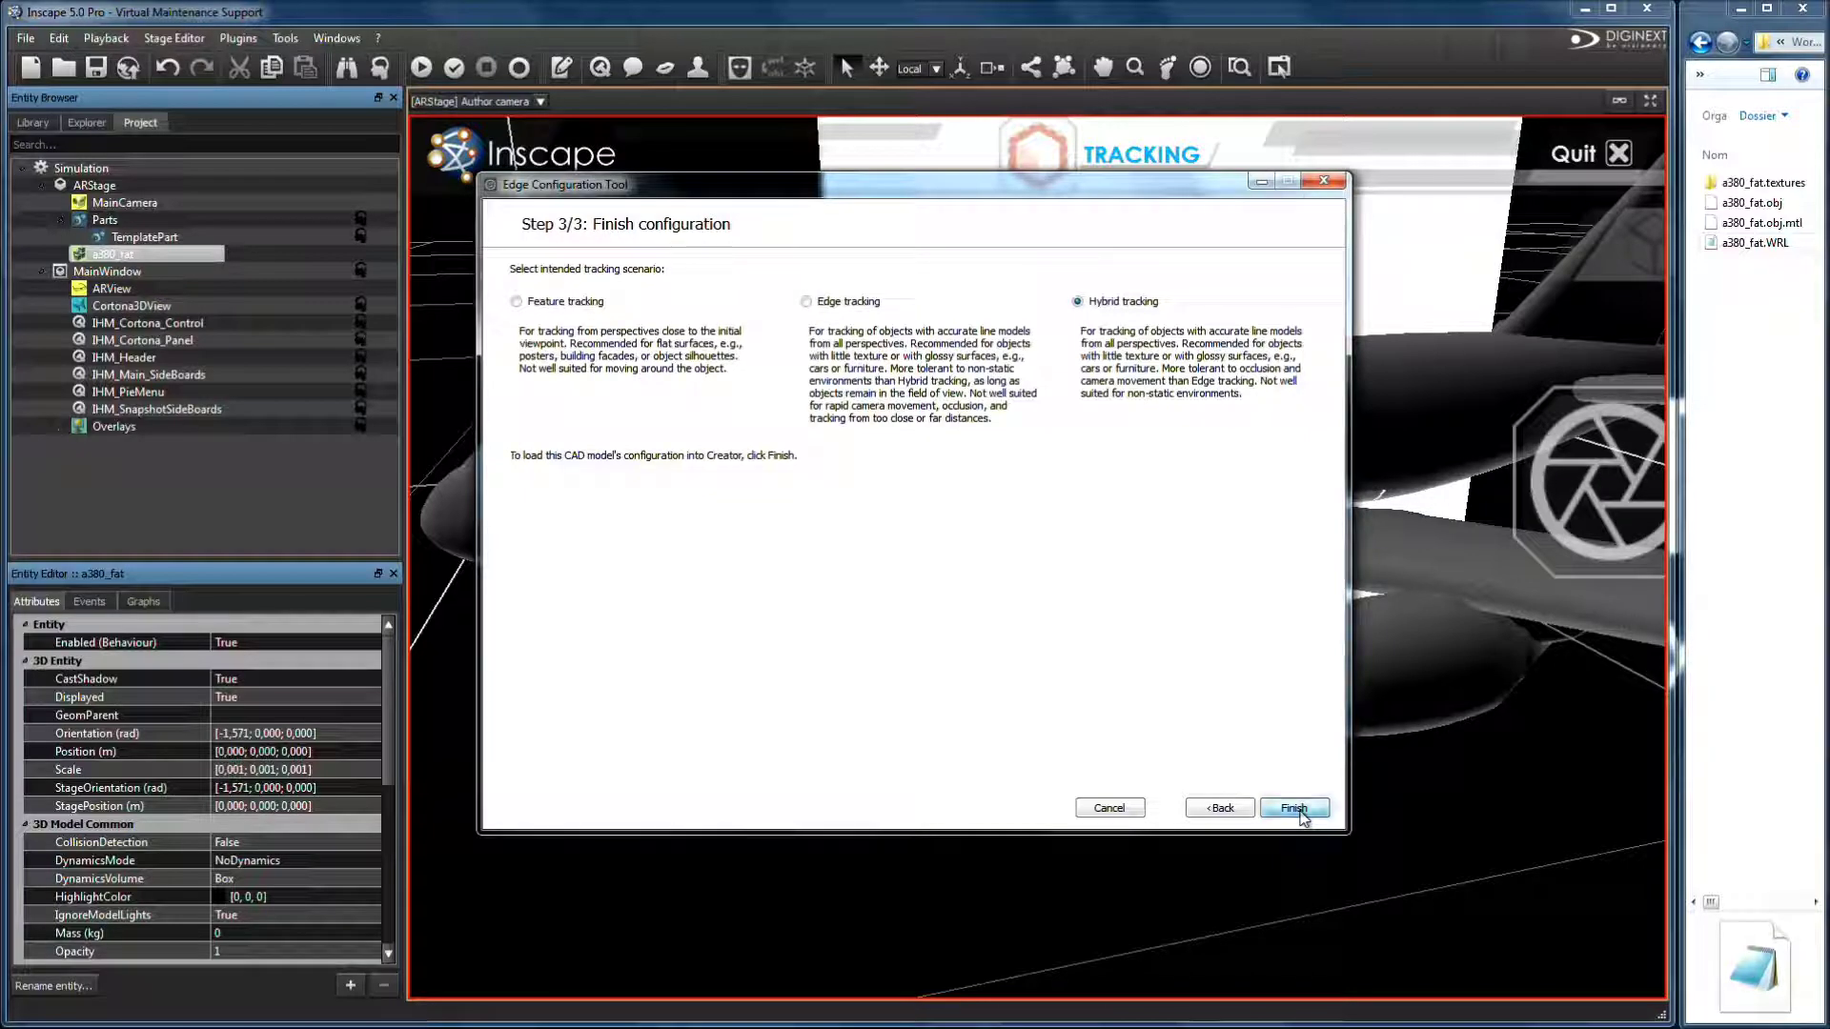
- Finish the wizard to generate Tracking.xml, InitialPose.xml and the line/surface model files
click(1296, 809)
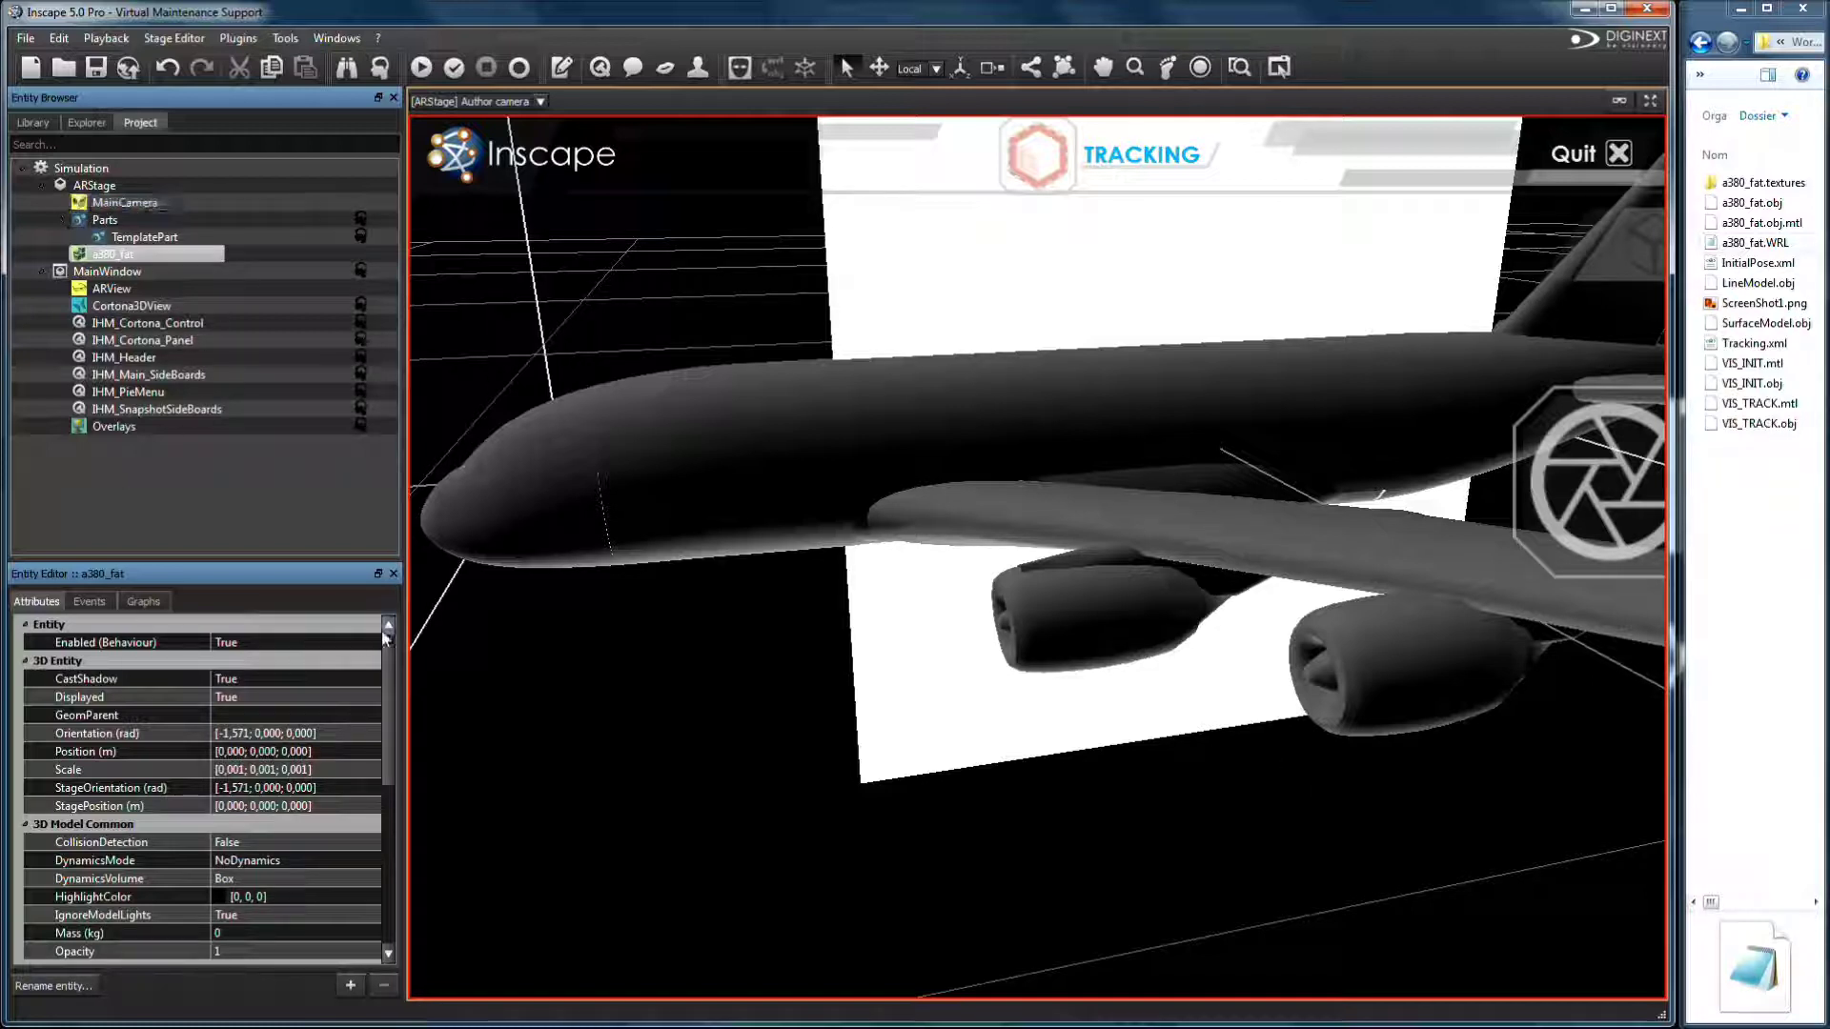
- Set ARView's FileName to WorkingDirectory/A380.avi
click(112, 288)
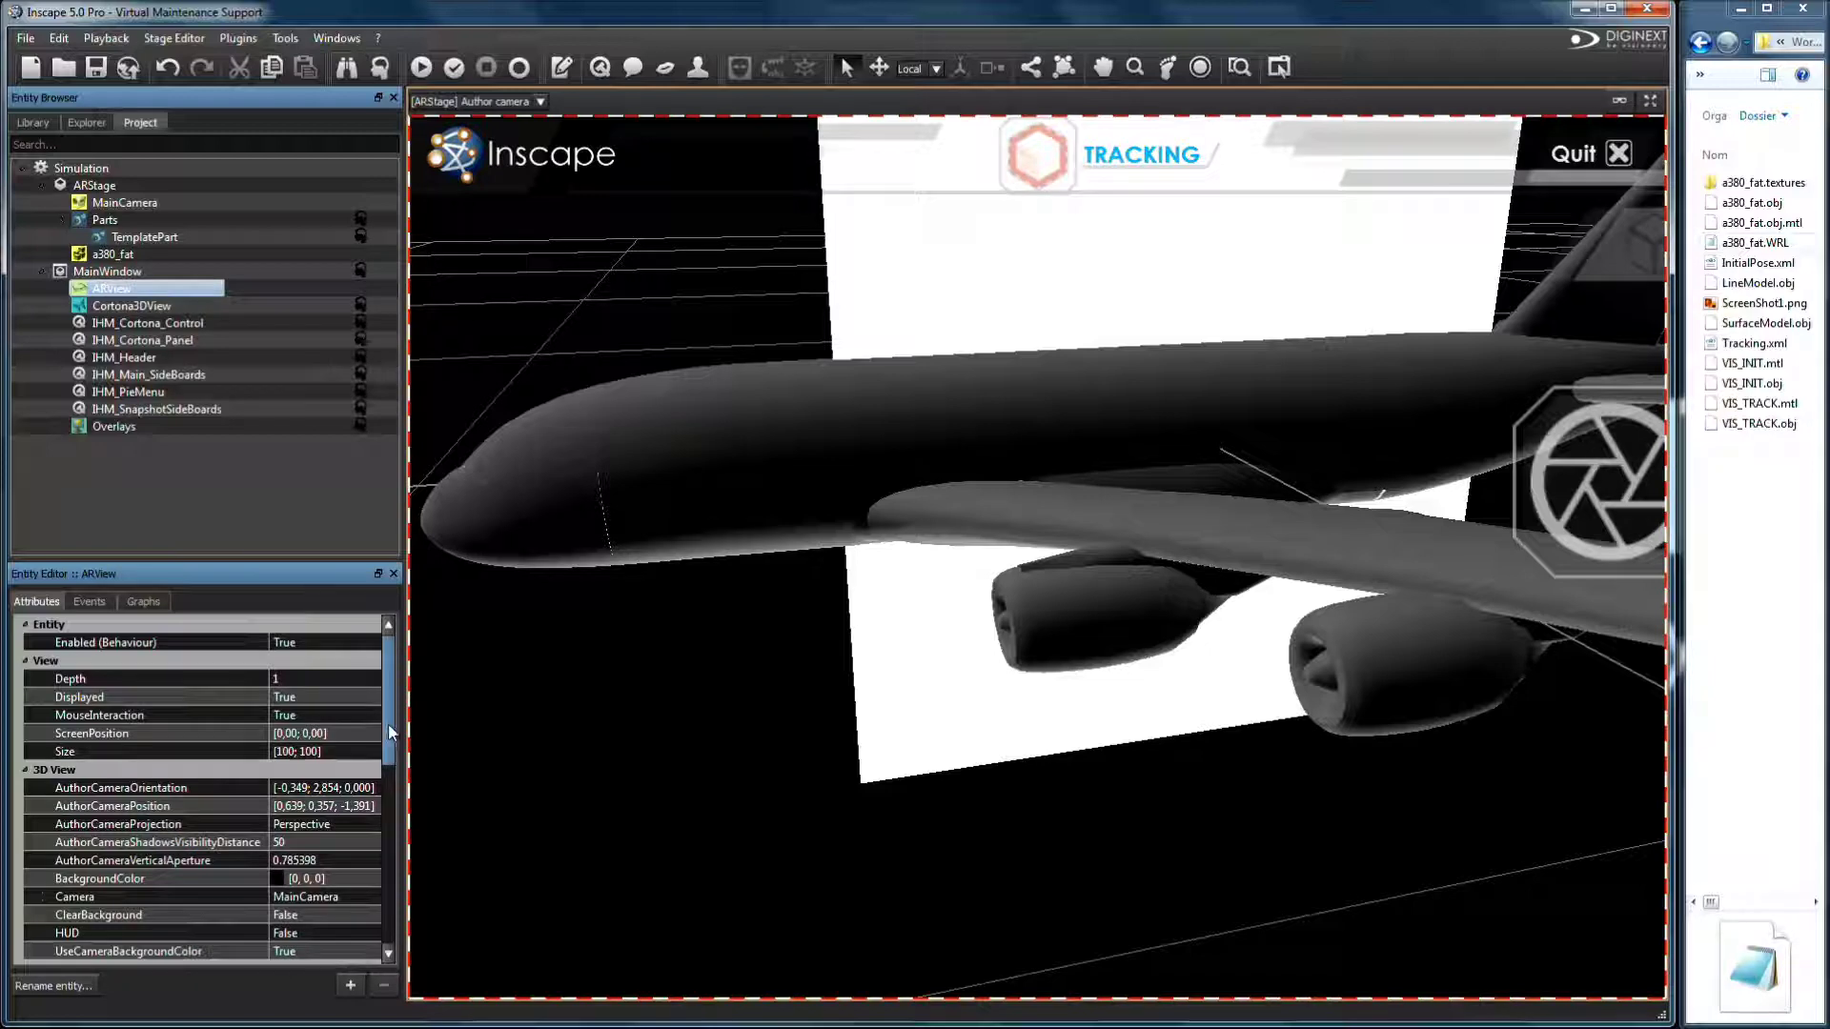
drag(387, 725, 375, 925)
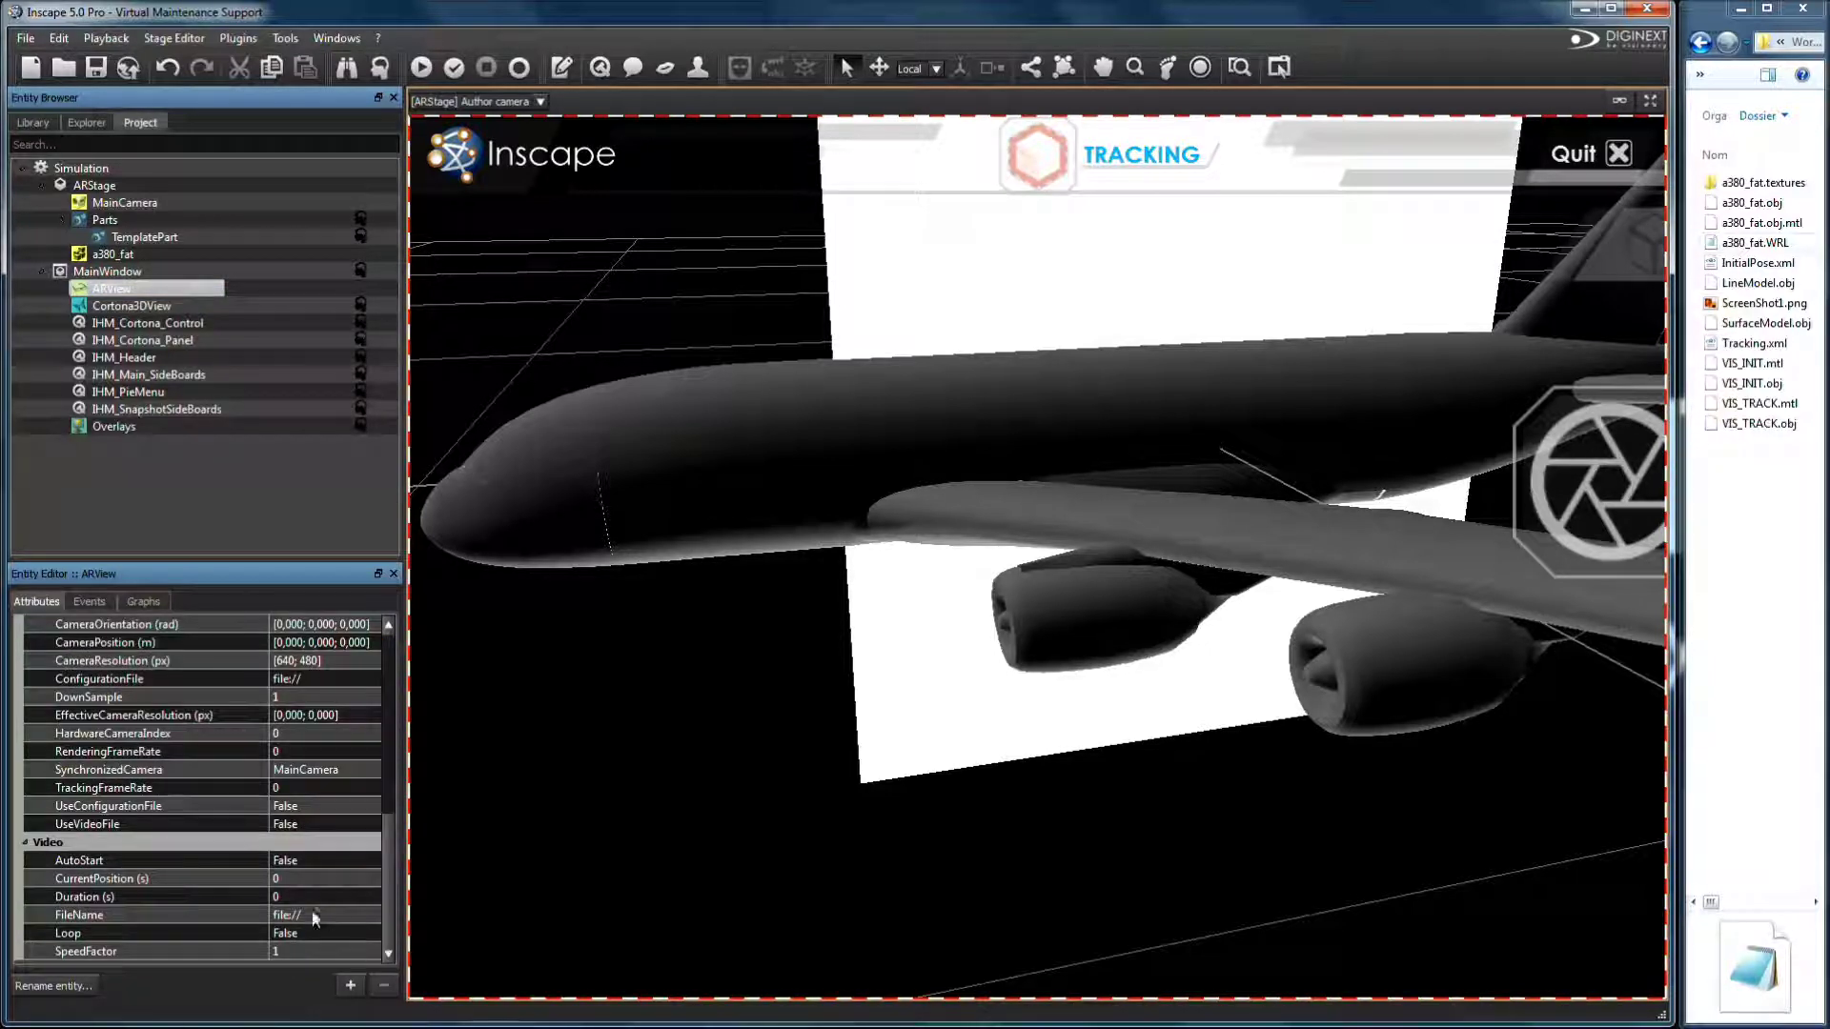
click(316, 915)
click(372, 915)
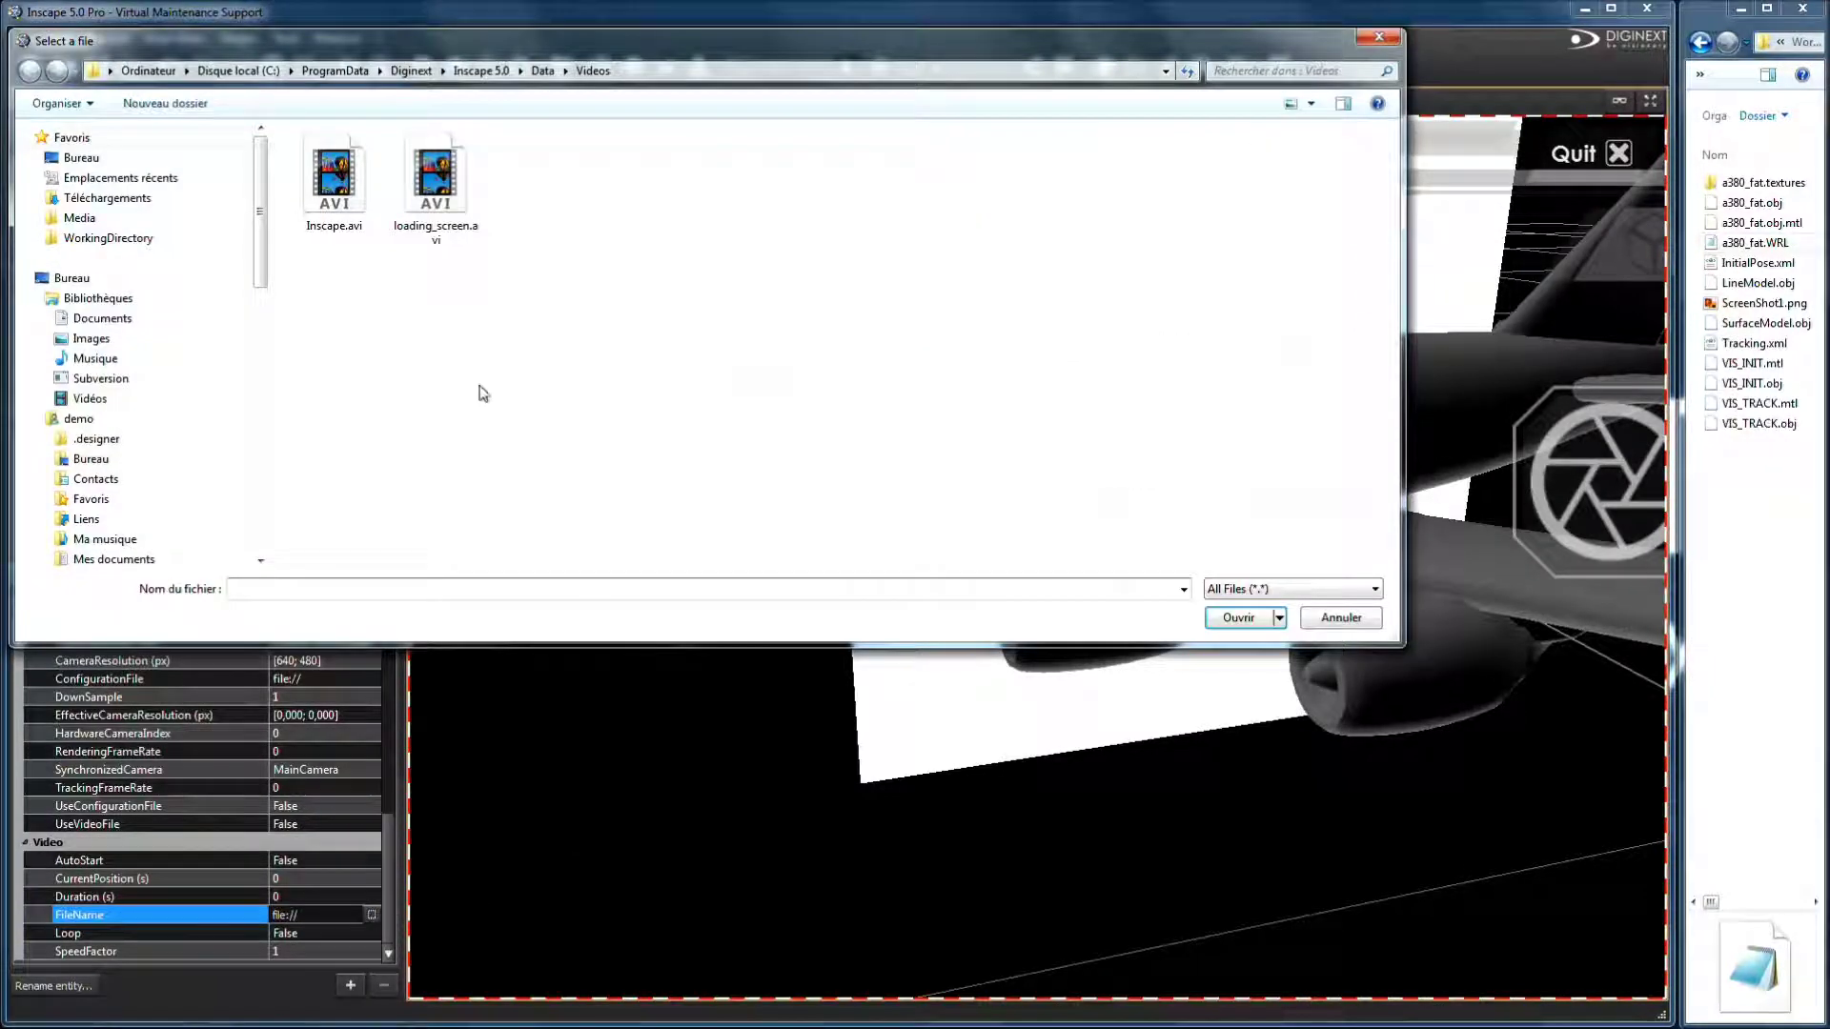
click(134, 237)
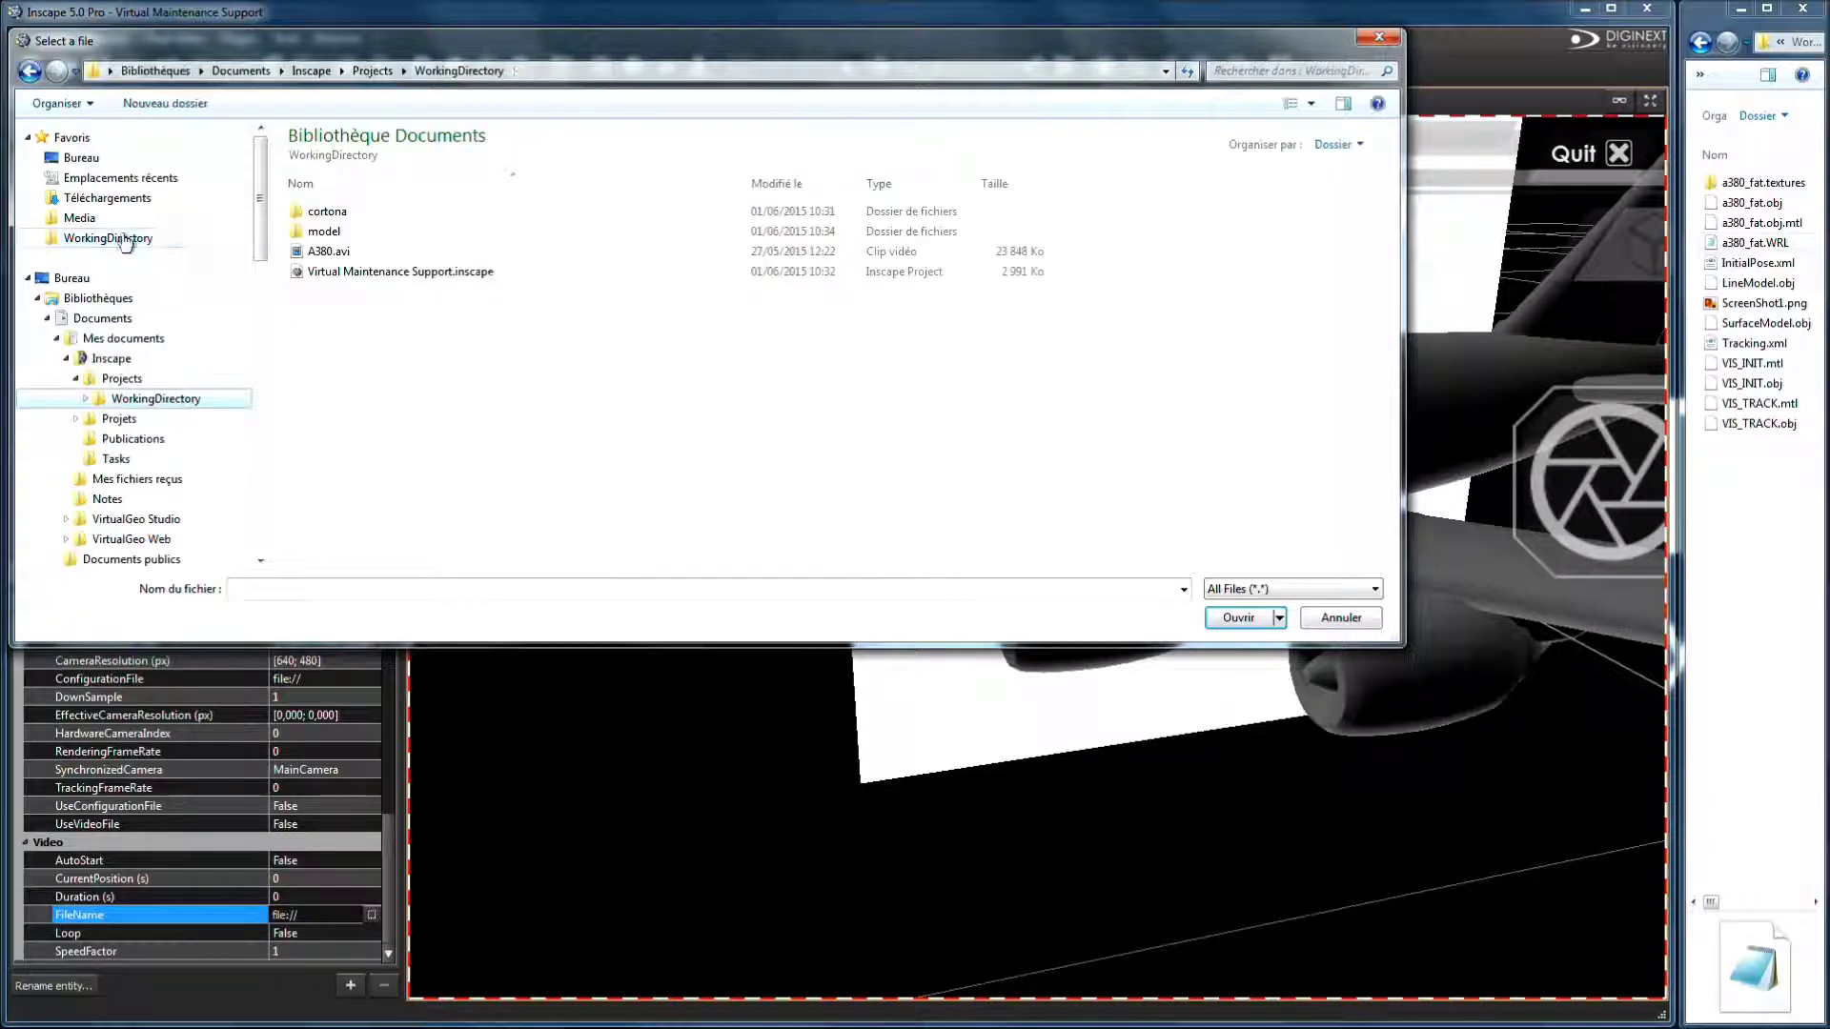
click(368, 252)
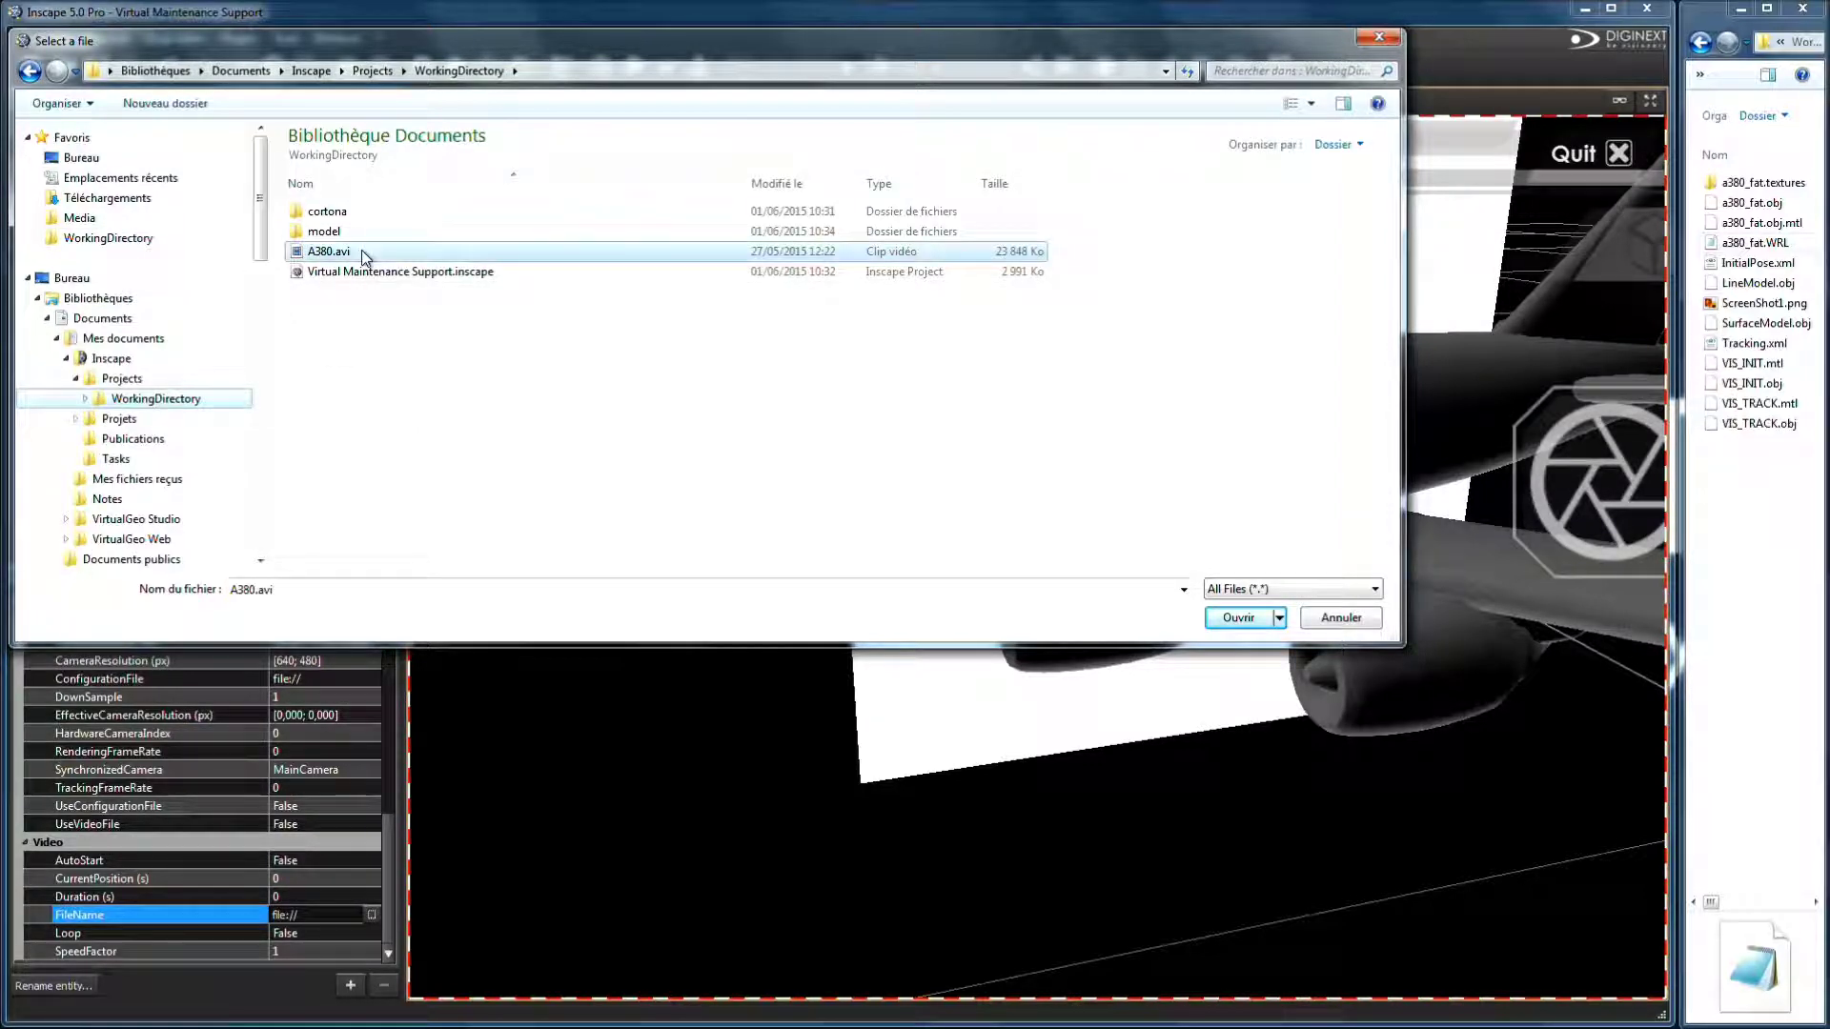
click(1238, 618)
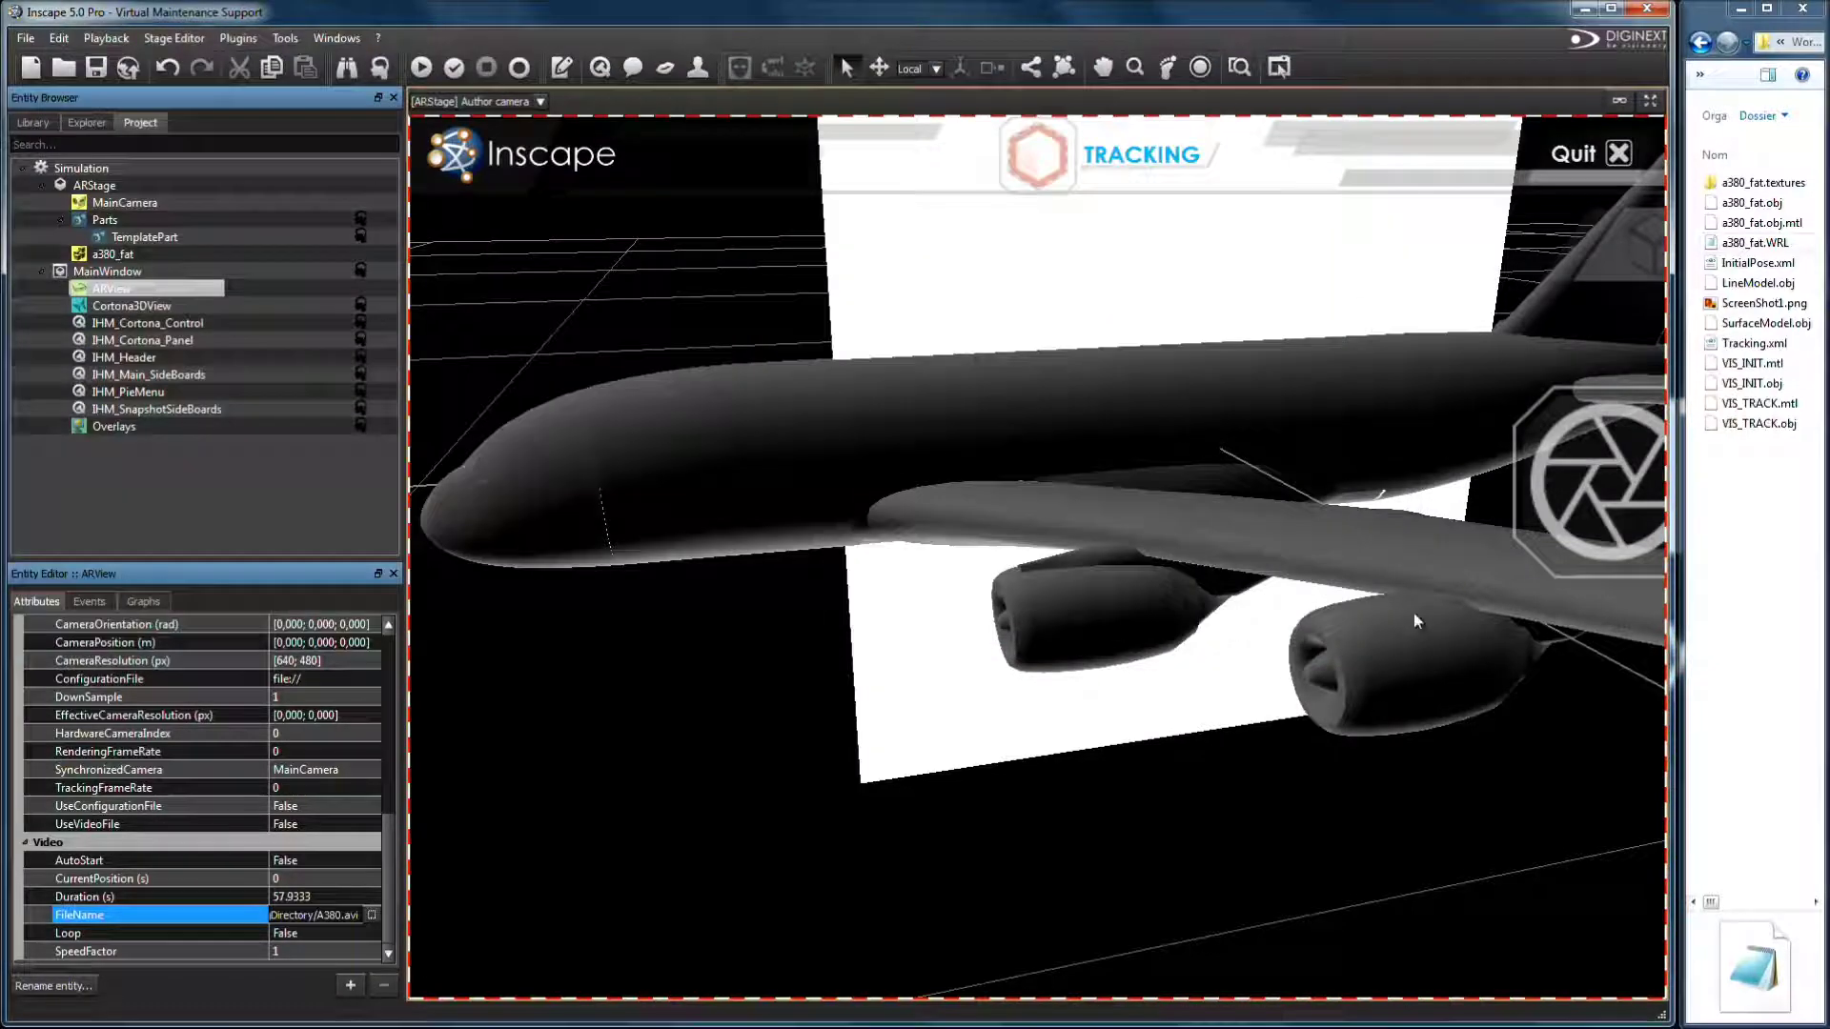
- Maximize the window and set ARView's Loop, AutoStart and UseVideoFile to True
click(1609, 11)
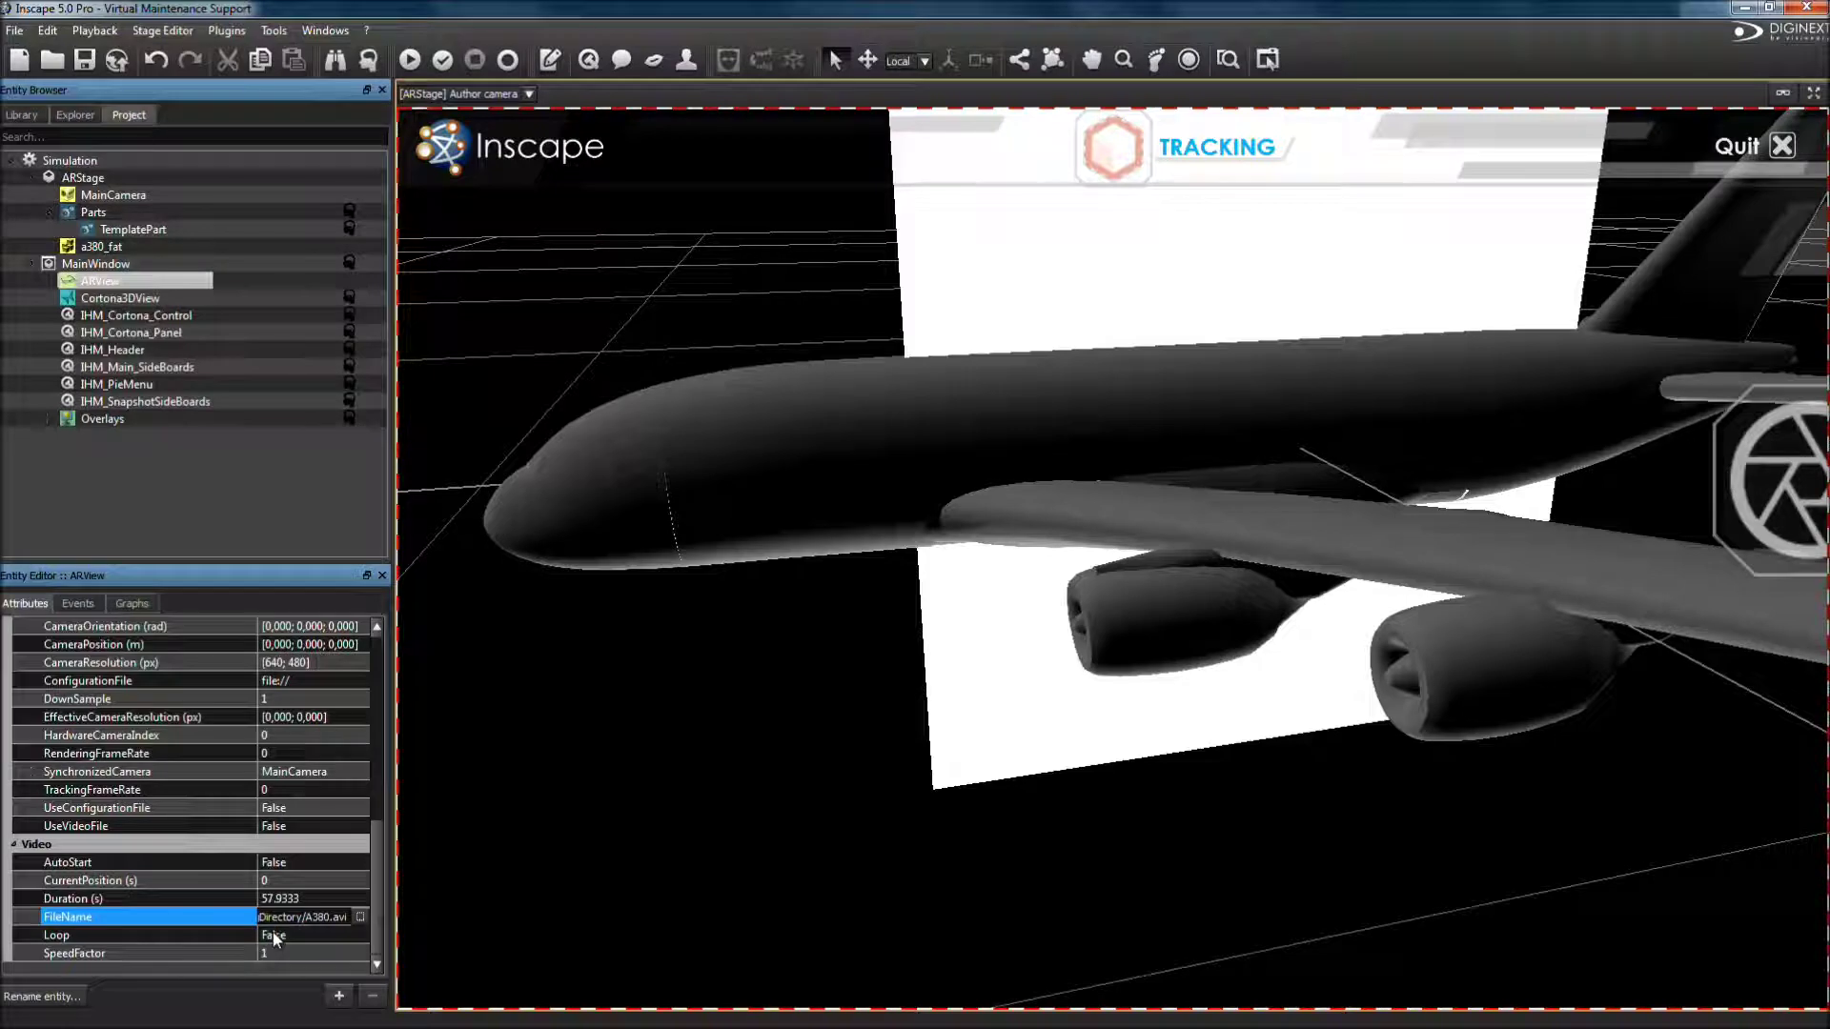
click(273, 937)
click(284, 864)
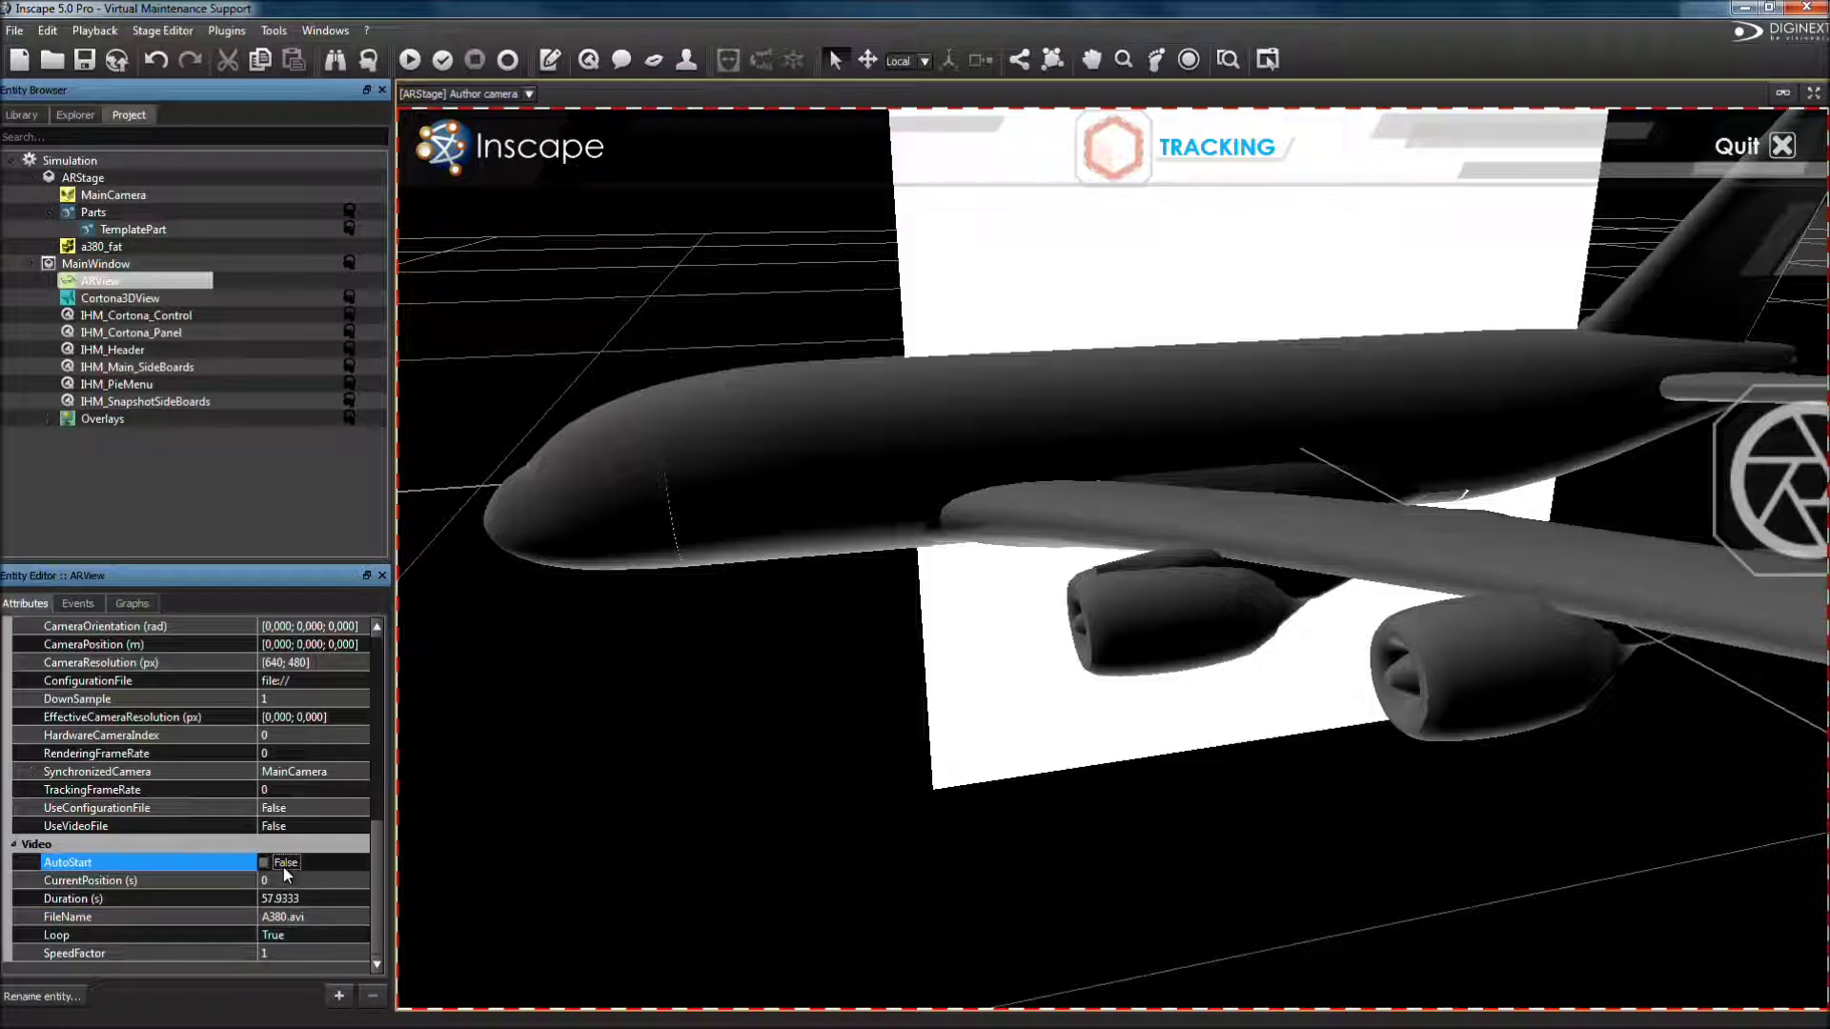
click(284, 864)
click(279, 826)
click(277, 828)
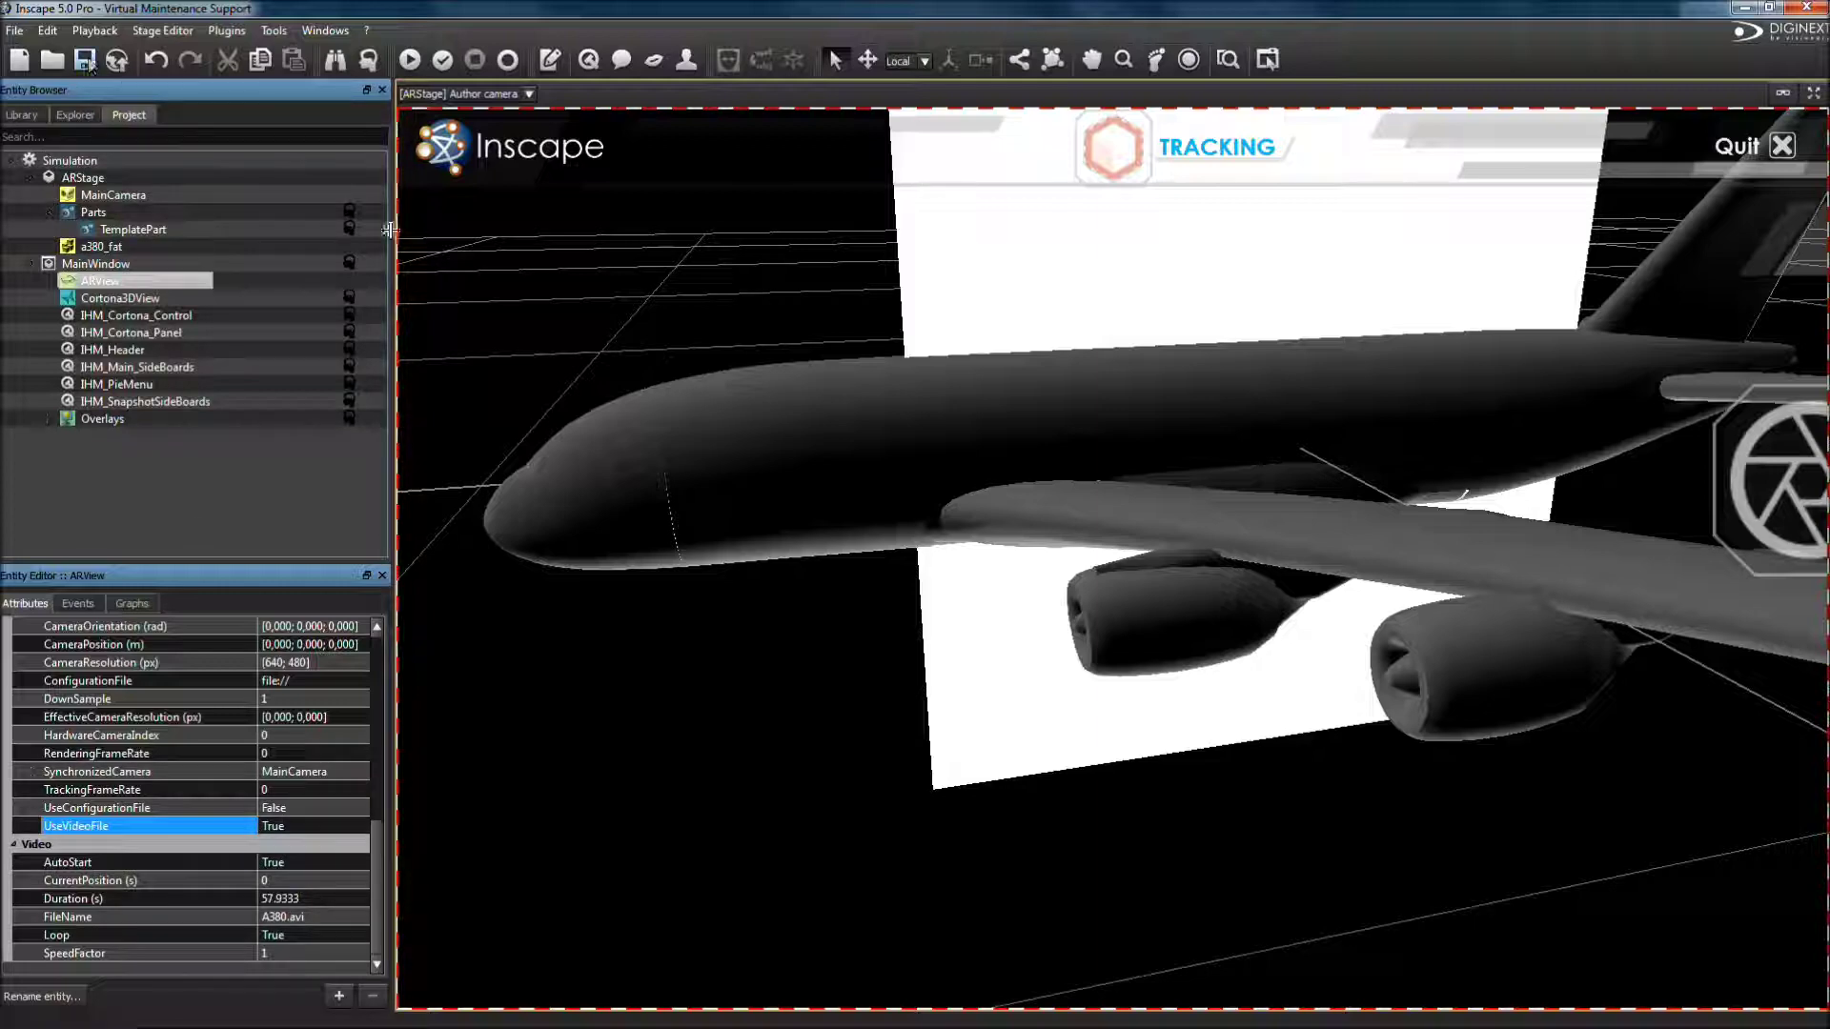
- Test the simulation, tuning tracking Quality to 51,3 % and alignment features to 526
click(444, 61)
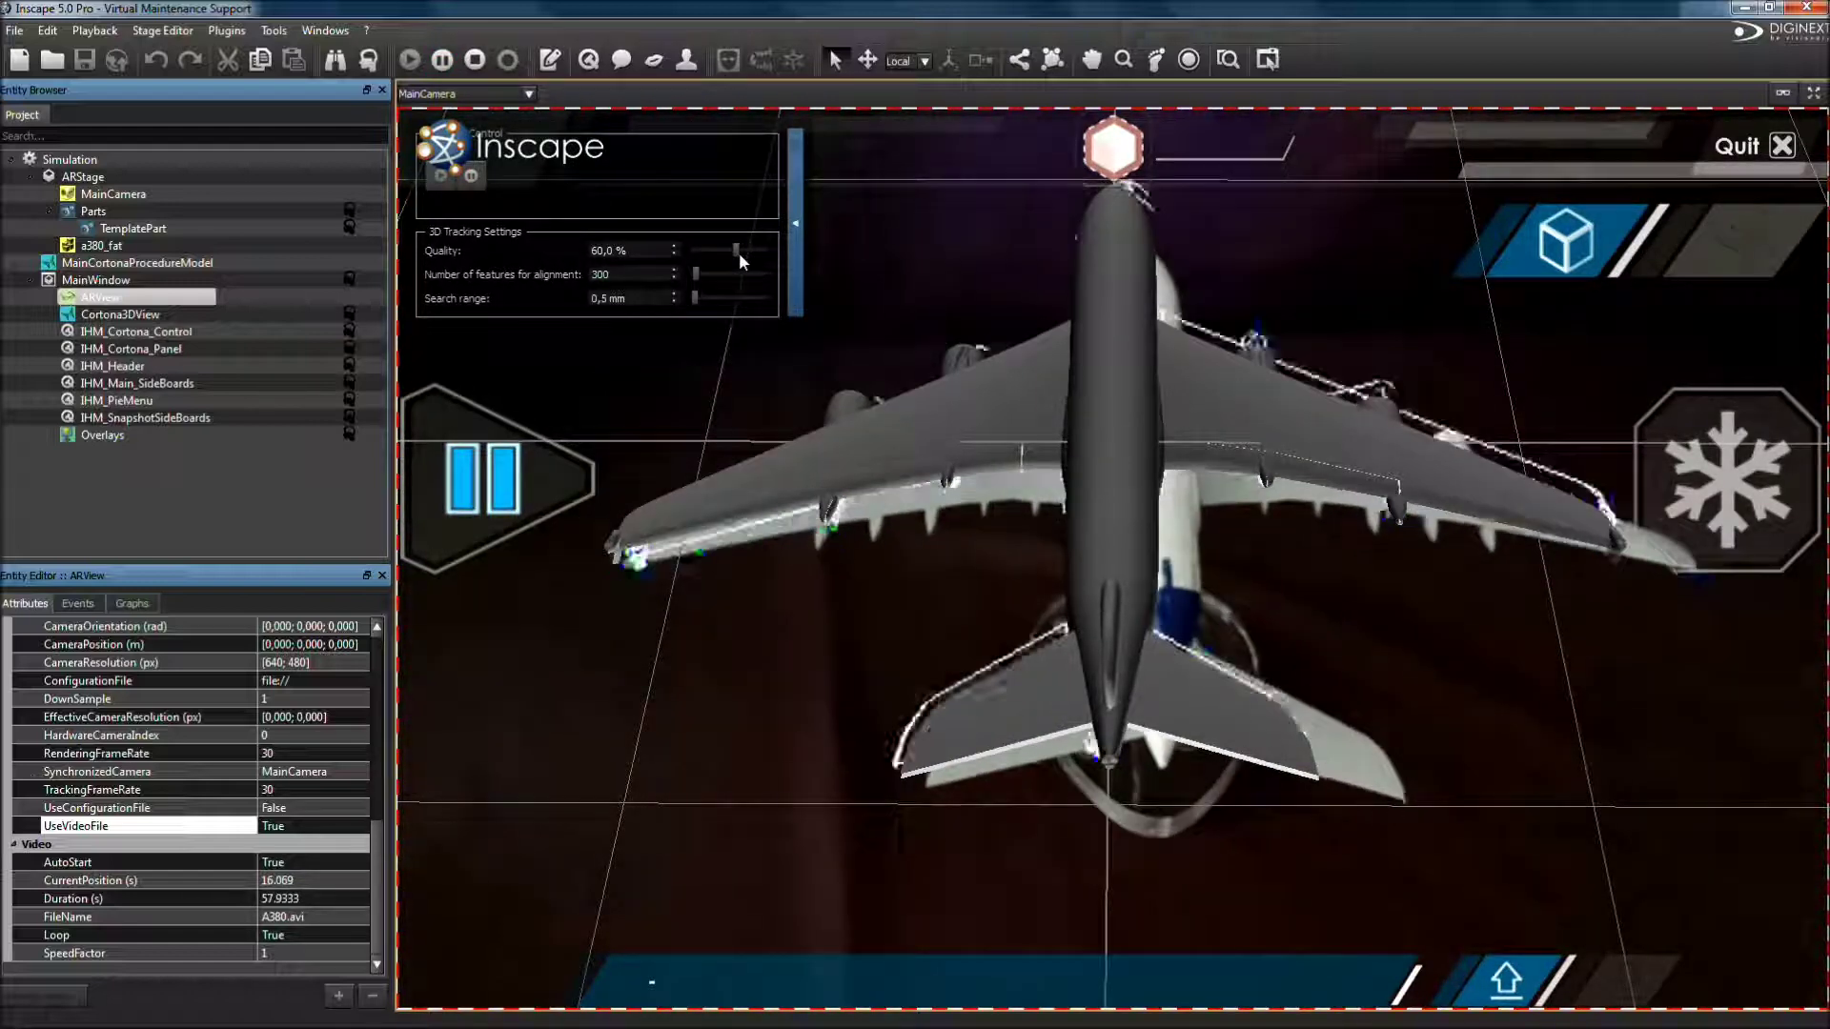
drag(735, 254, 730, 252)
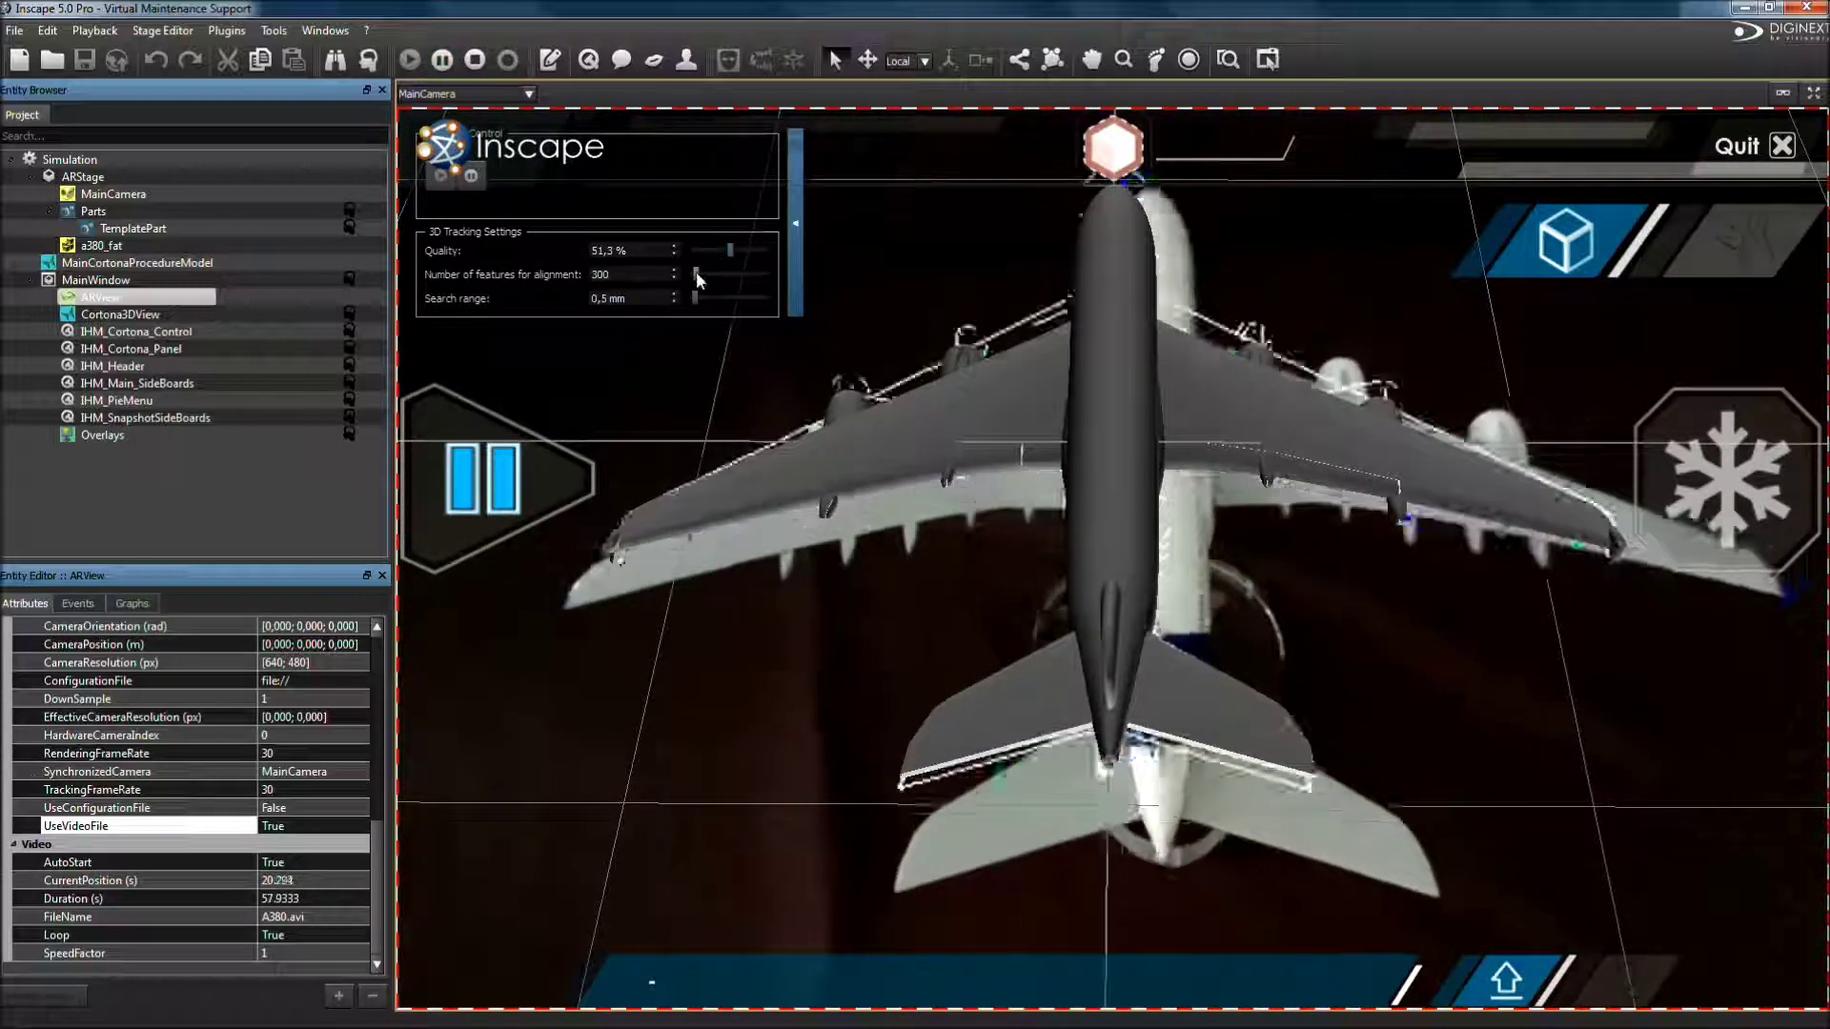
drag(695, 271, 696, 294)
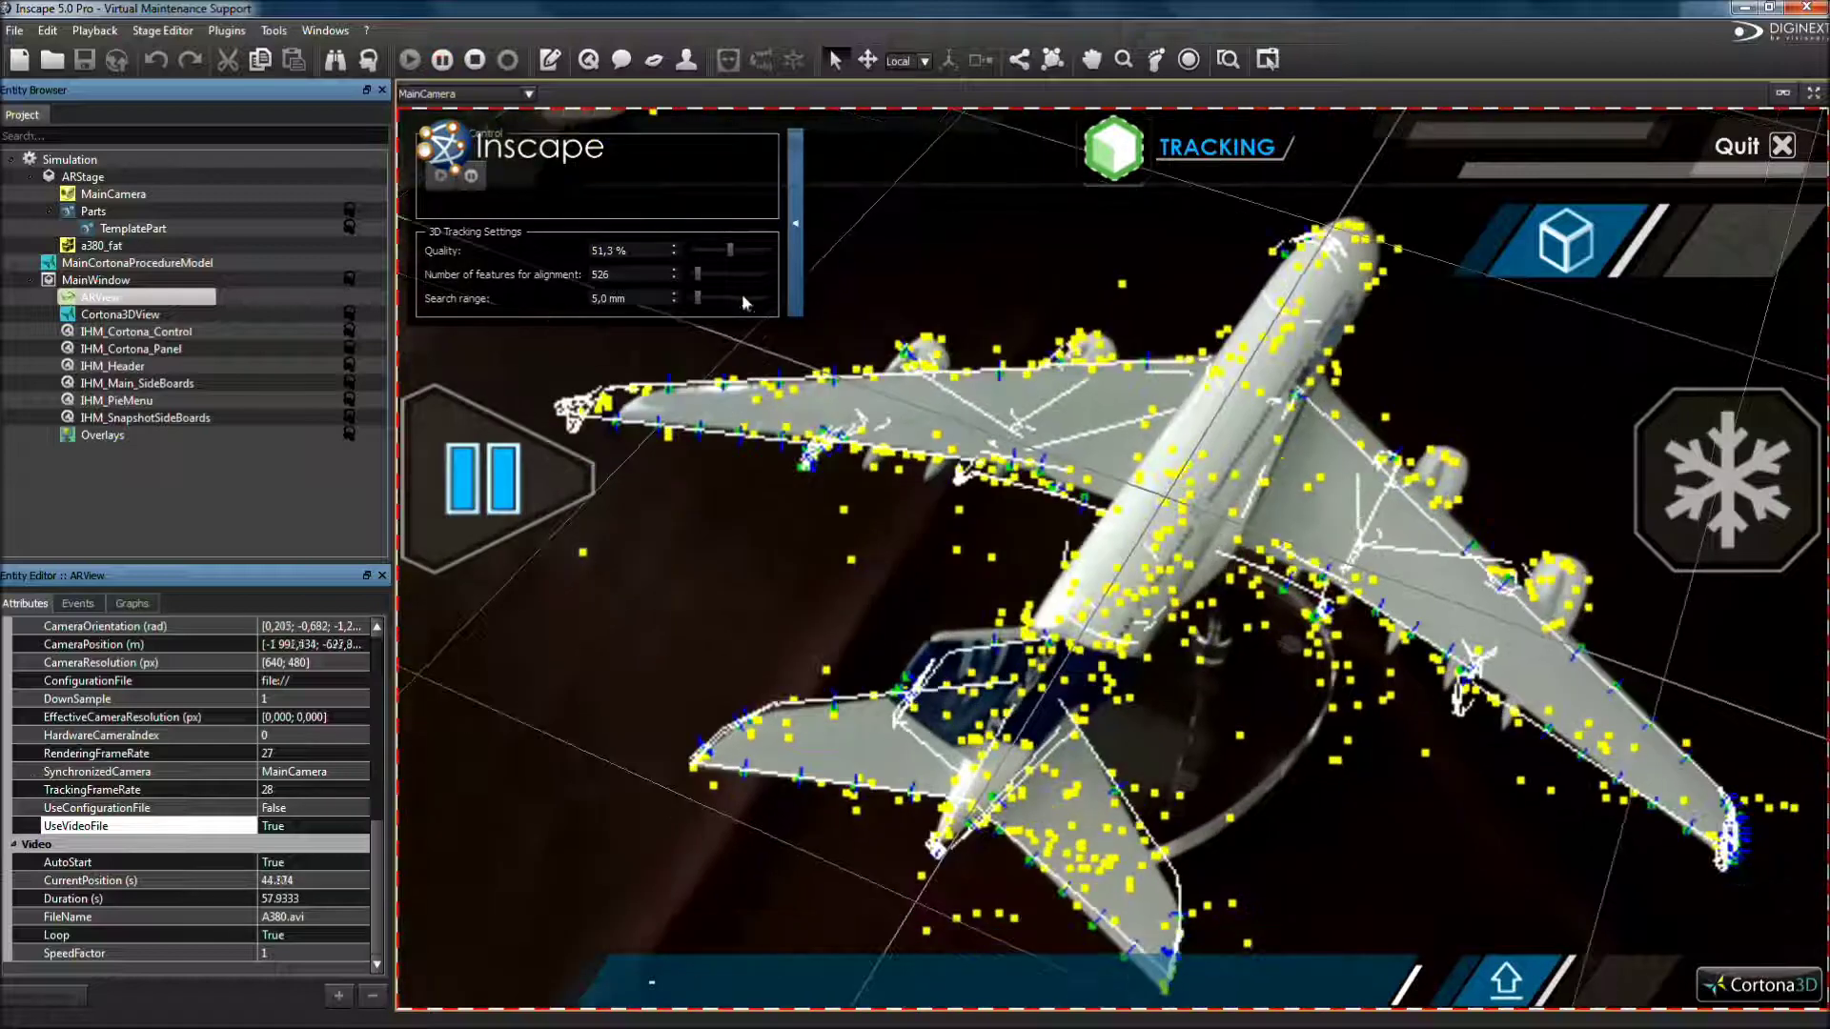
click(477, 61)
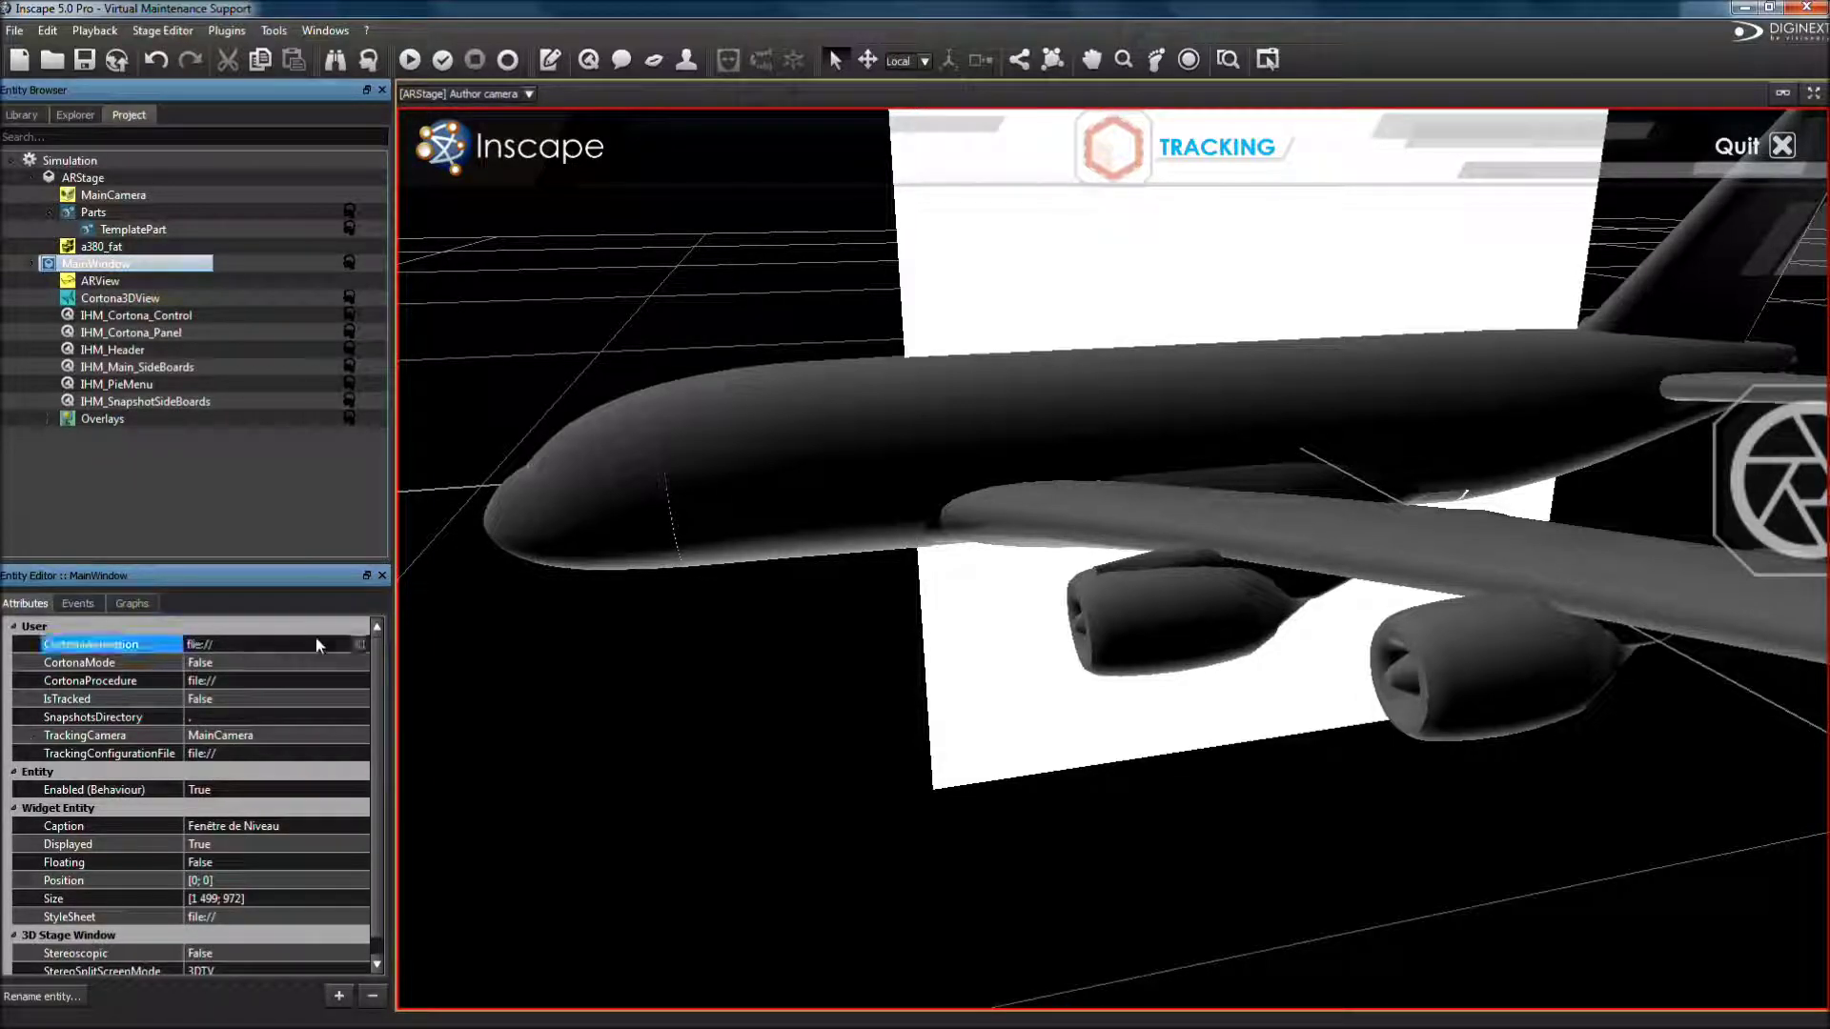
click(356, 644)
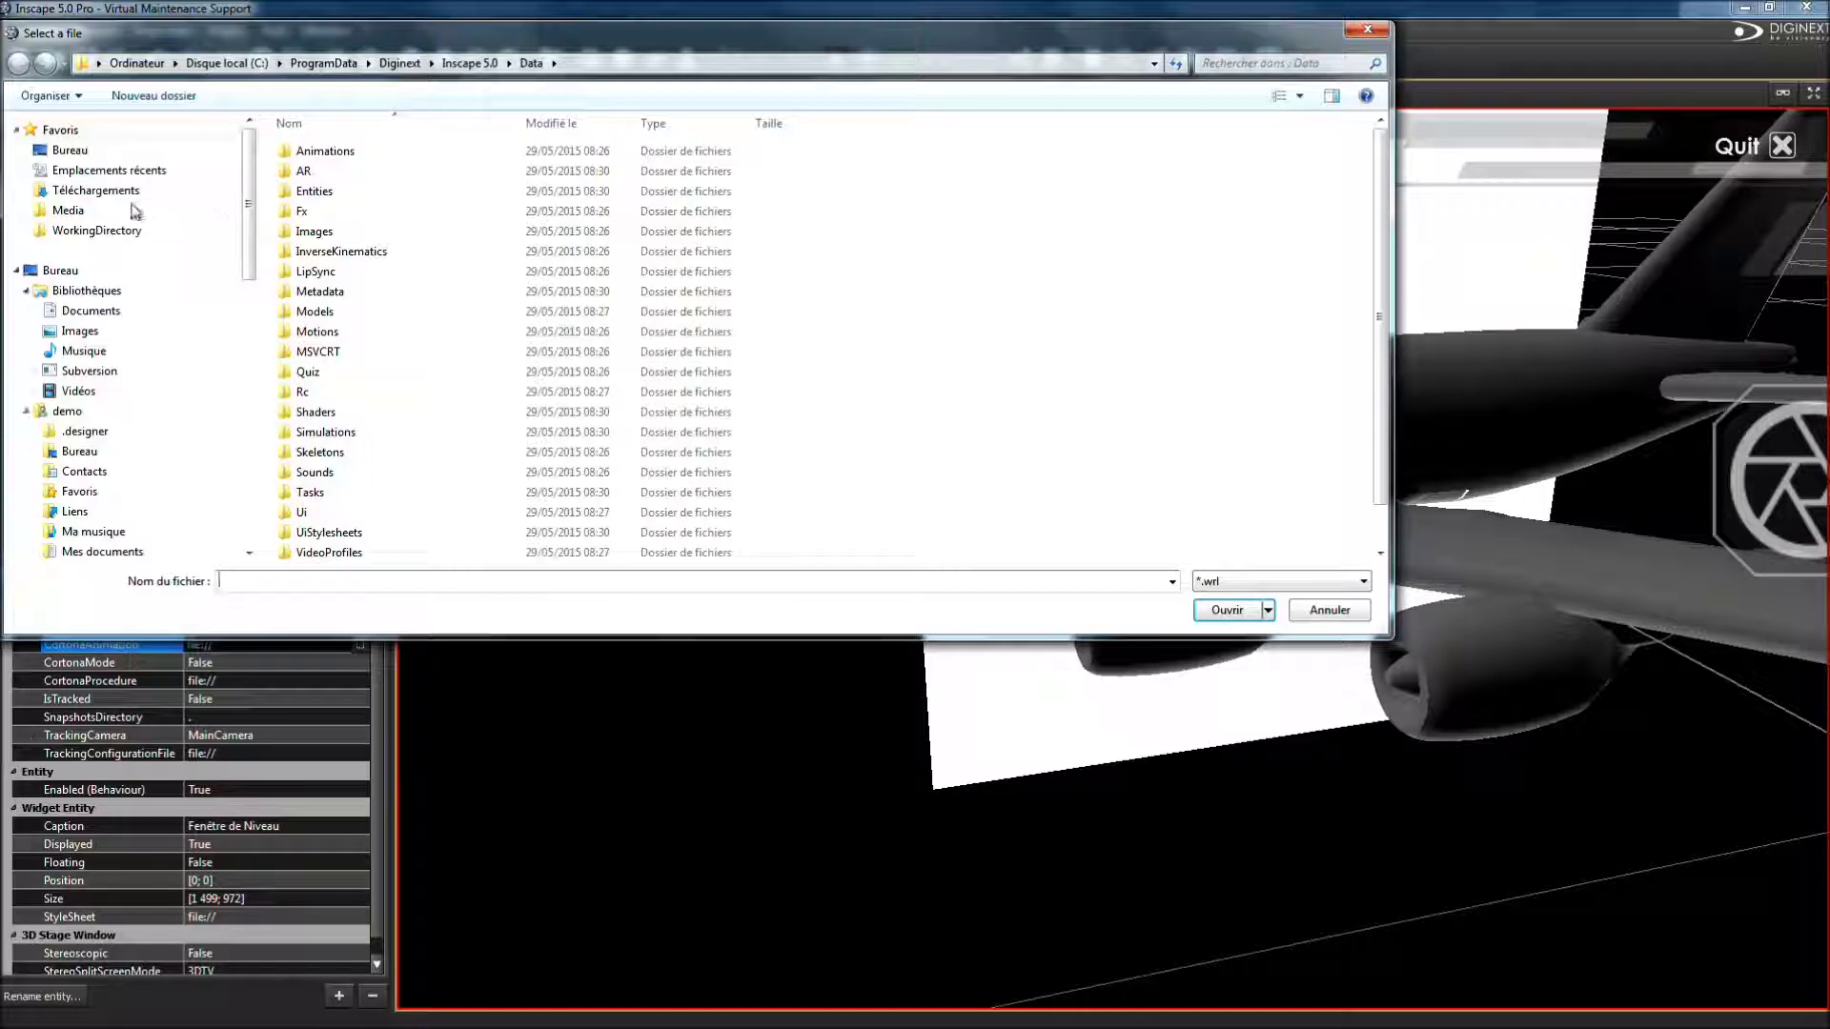
click(100, 231)
double_click(310, 203)
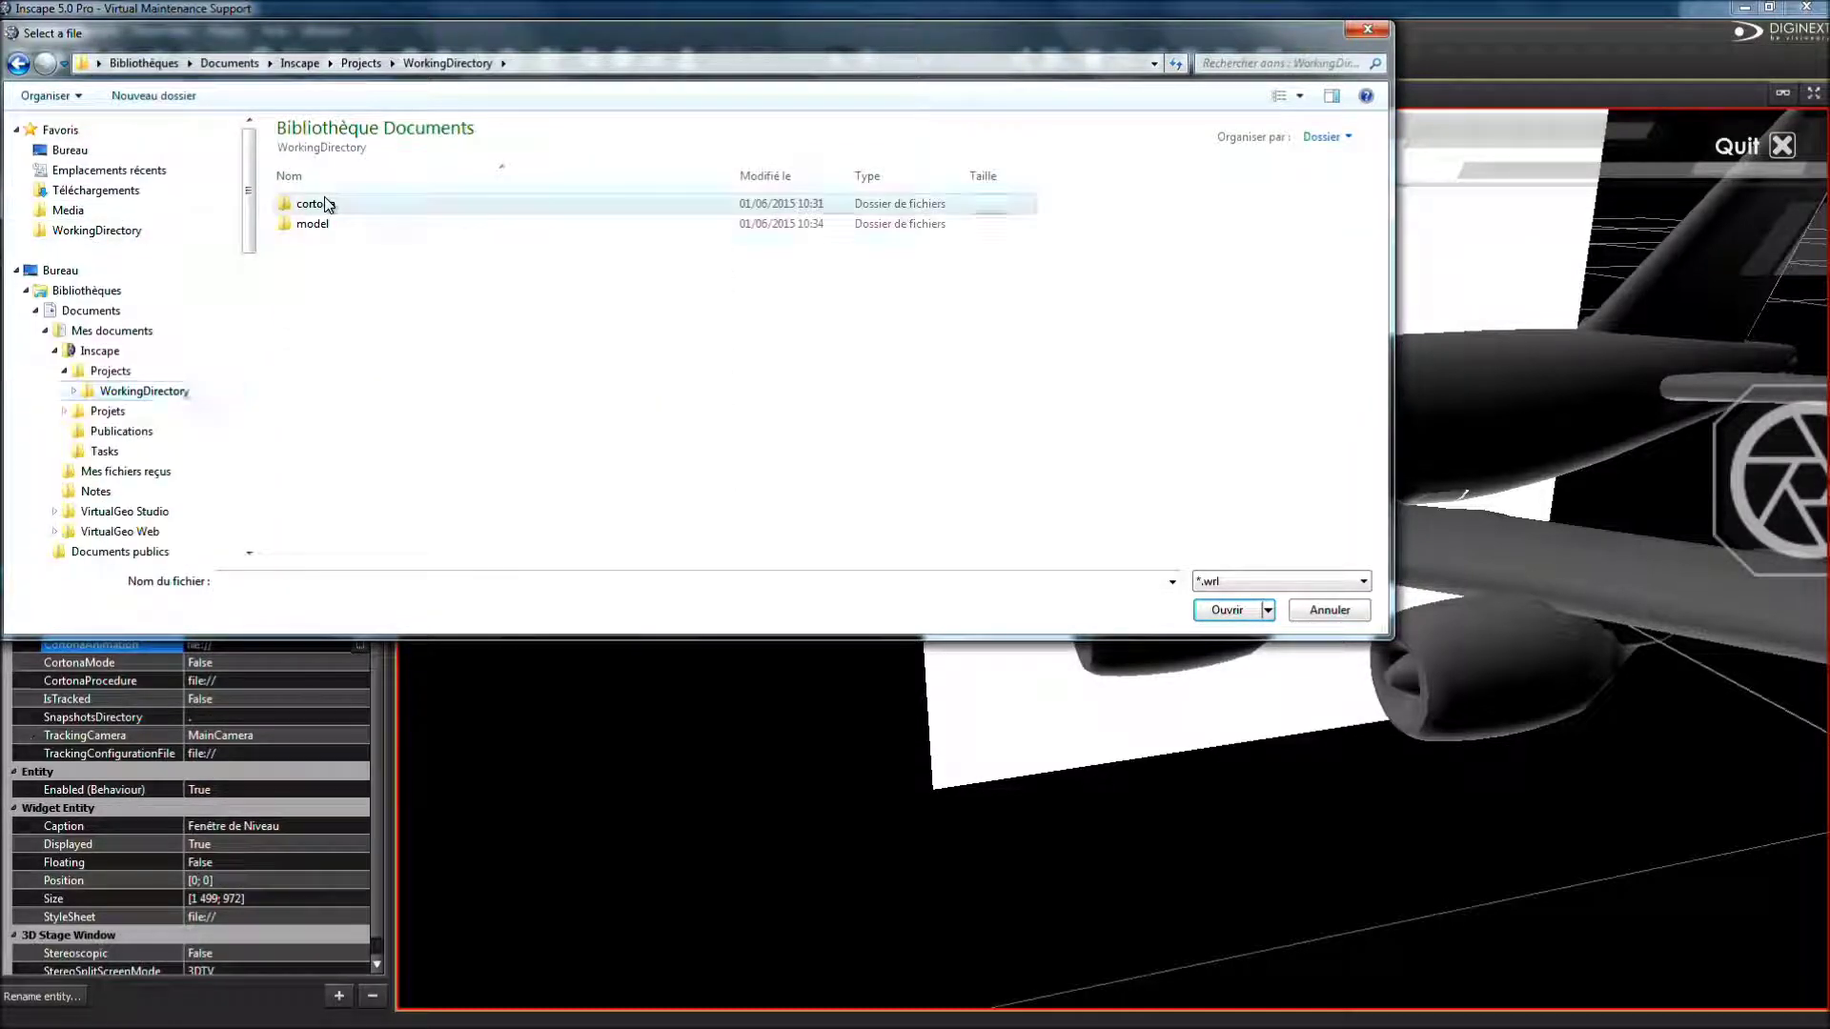
click(363, 245)
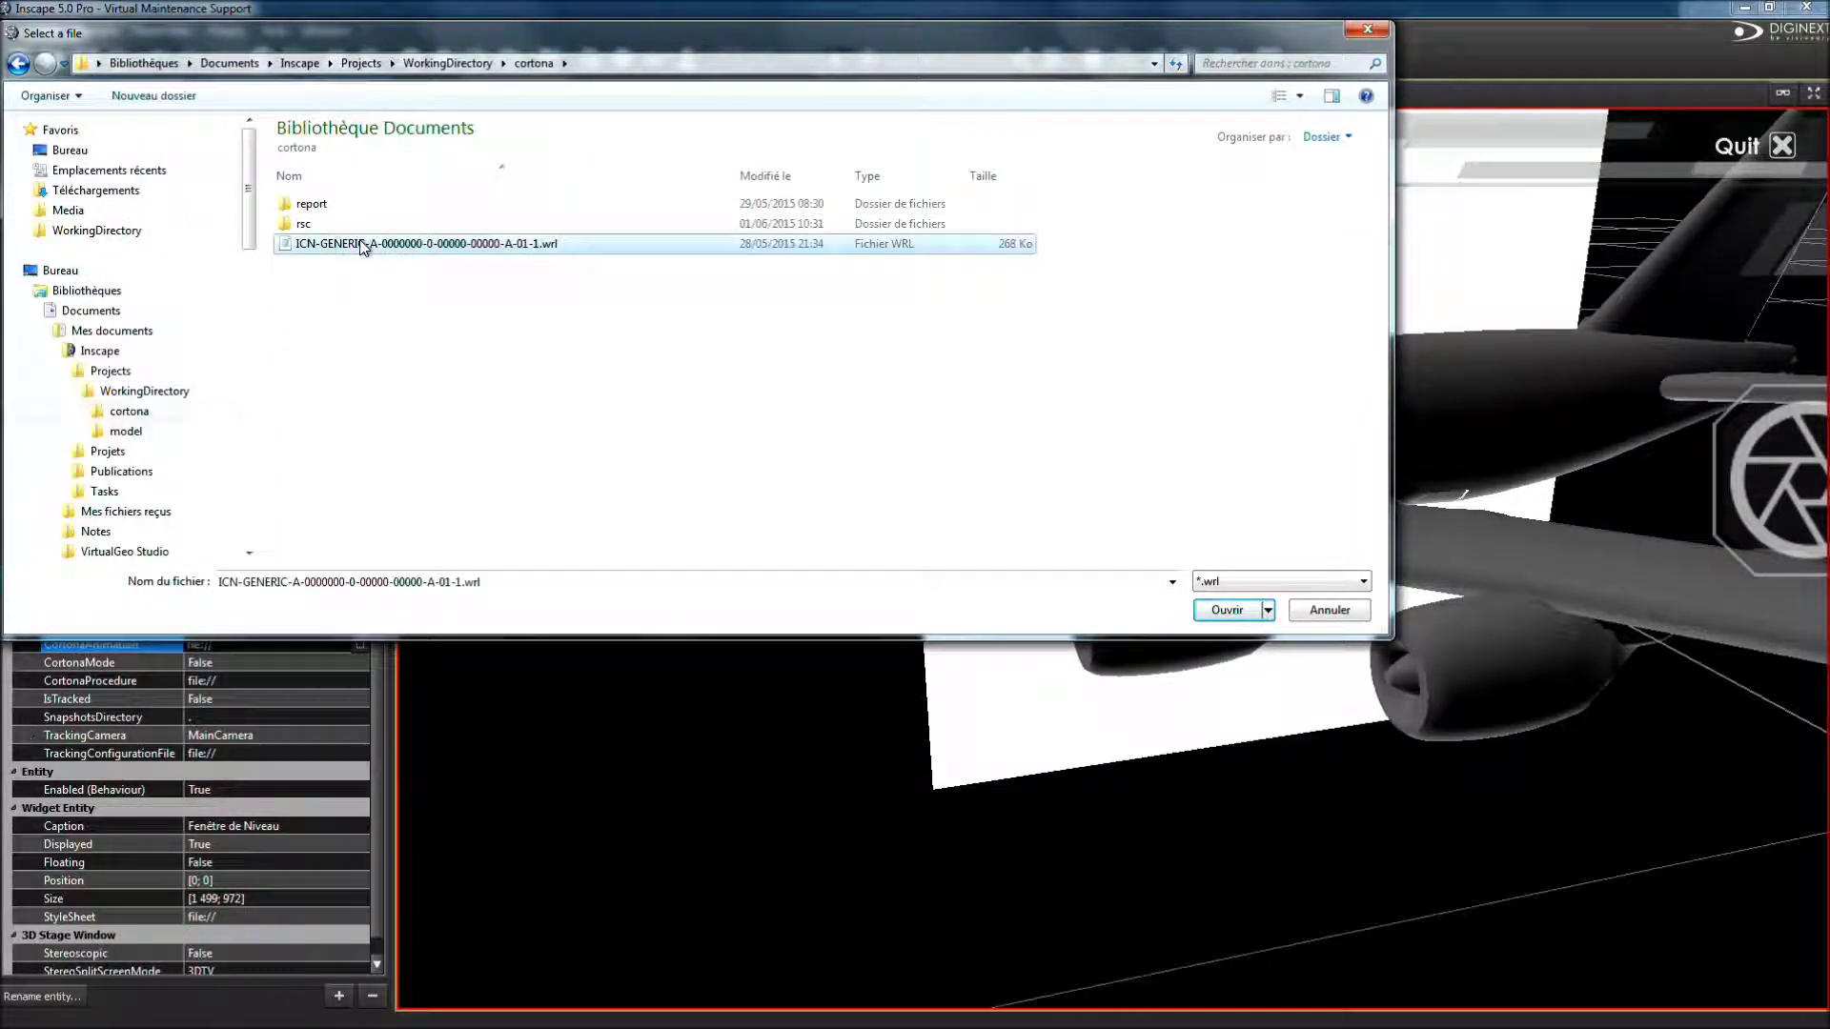
click(1225, 610)
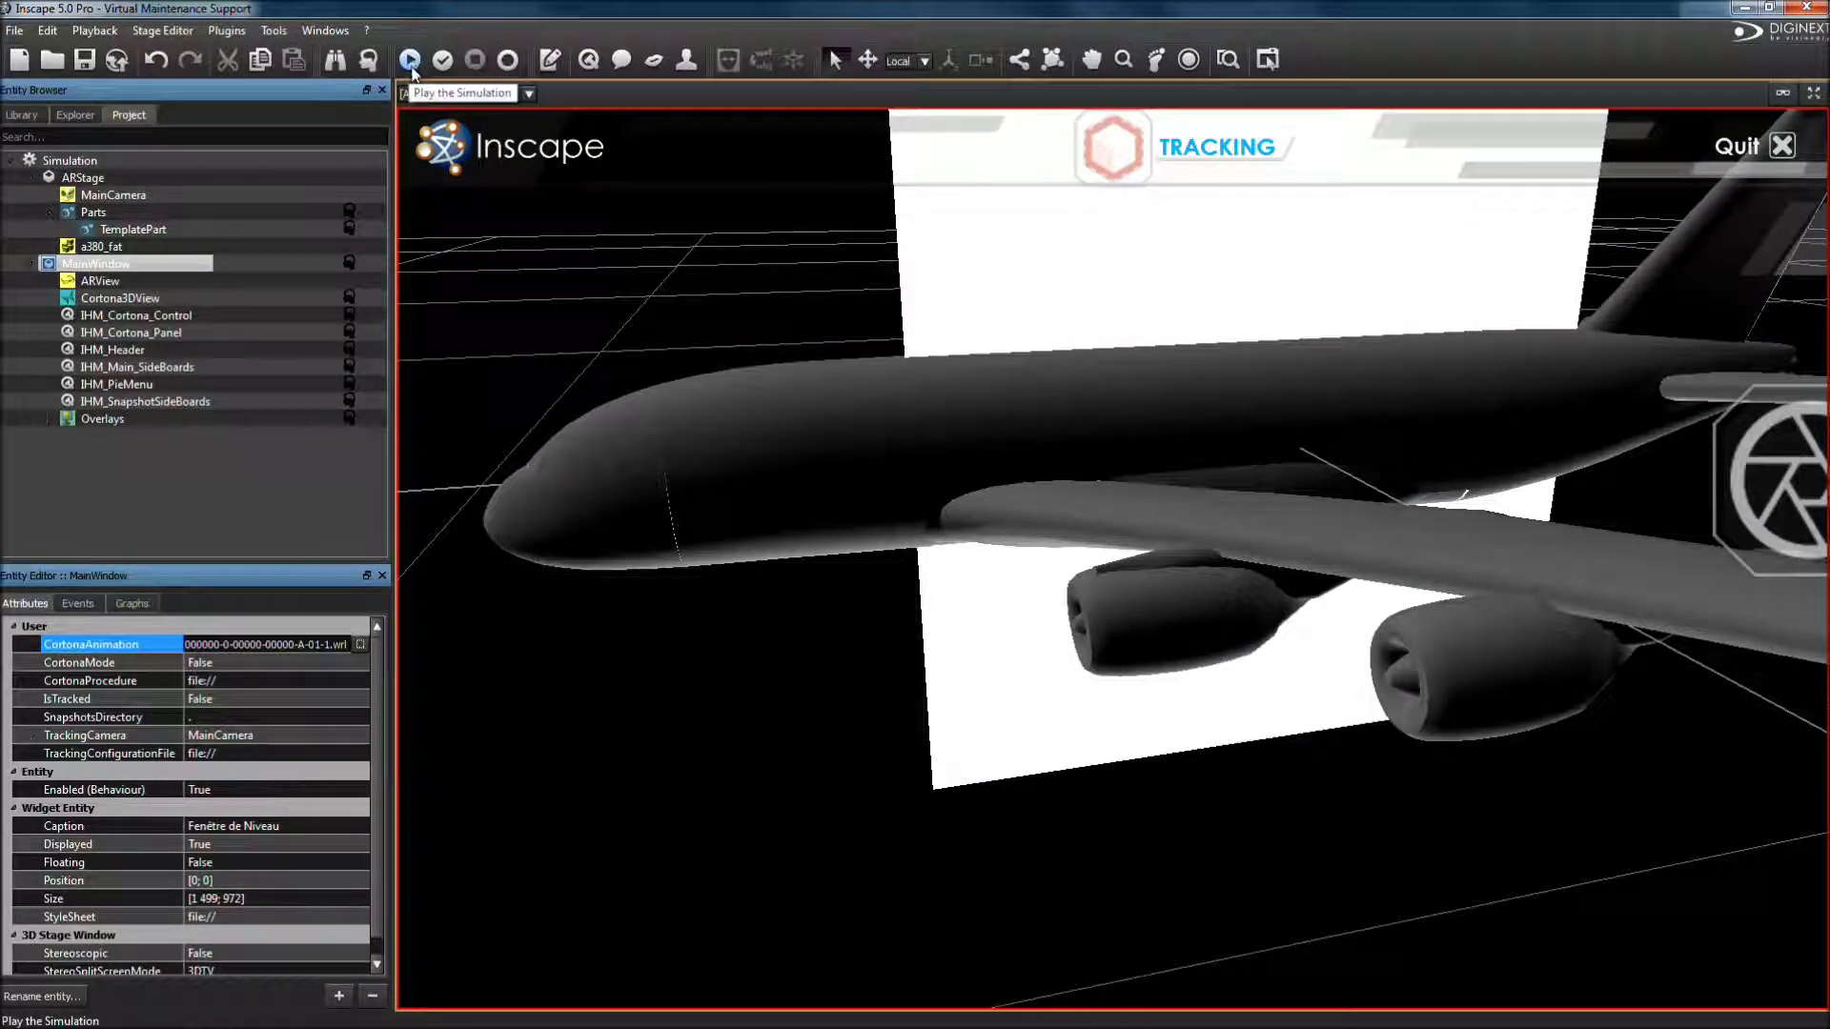
click(412, 61)
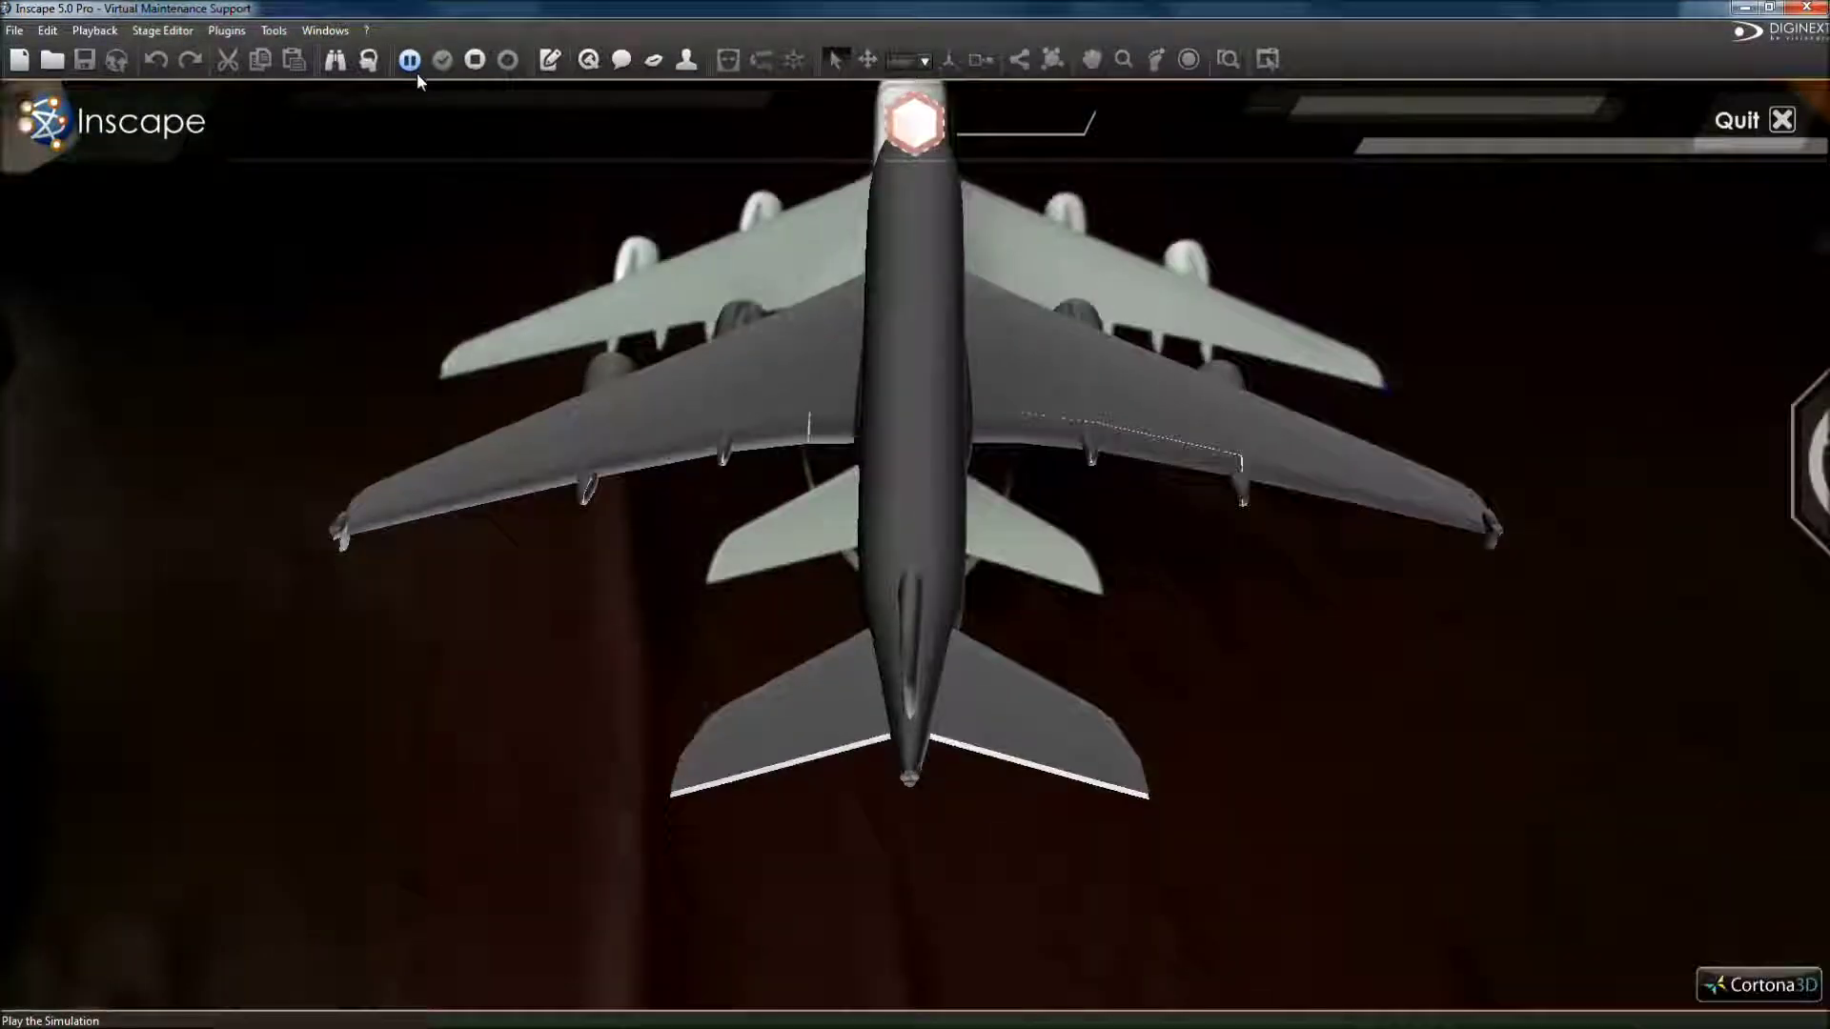